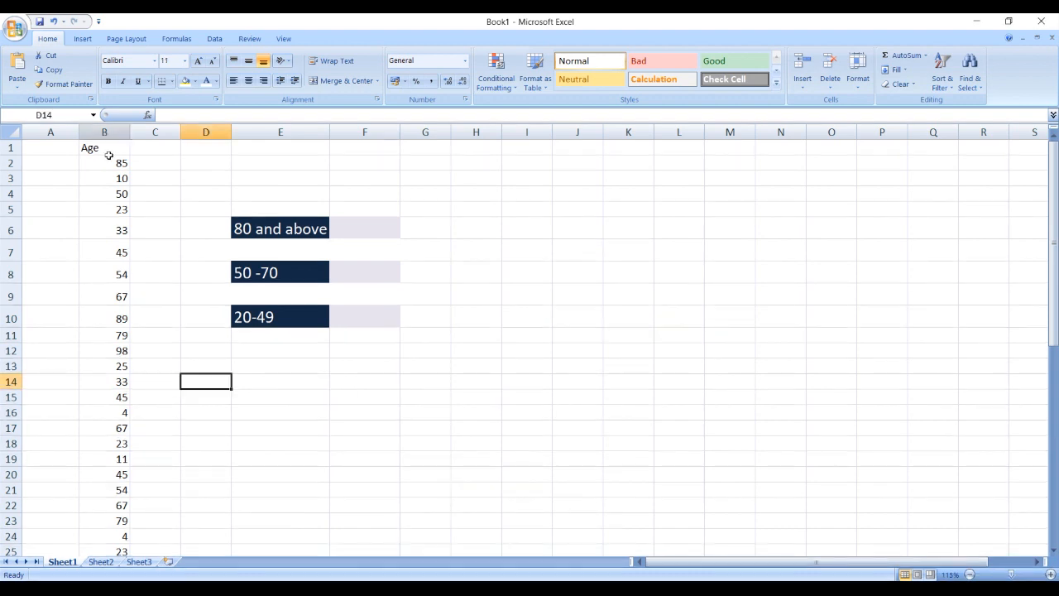
# - Review the ages in B2:B51 and the result cells for the 80 and above, 50-70 and 20-49 groups
pyautogui.moveTo(103, 164); pyautogui.dragTo(107, 519)
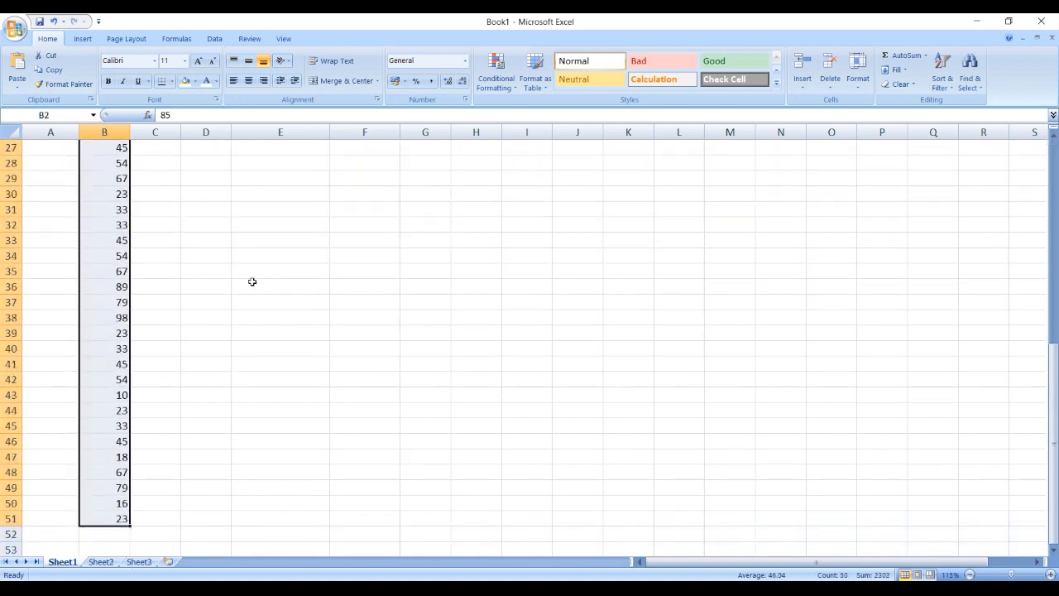
pyautogui.scroll(9, 240, 296)
pyautogui.click(358, 225)
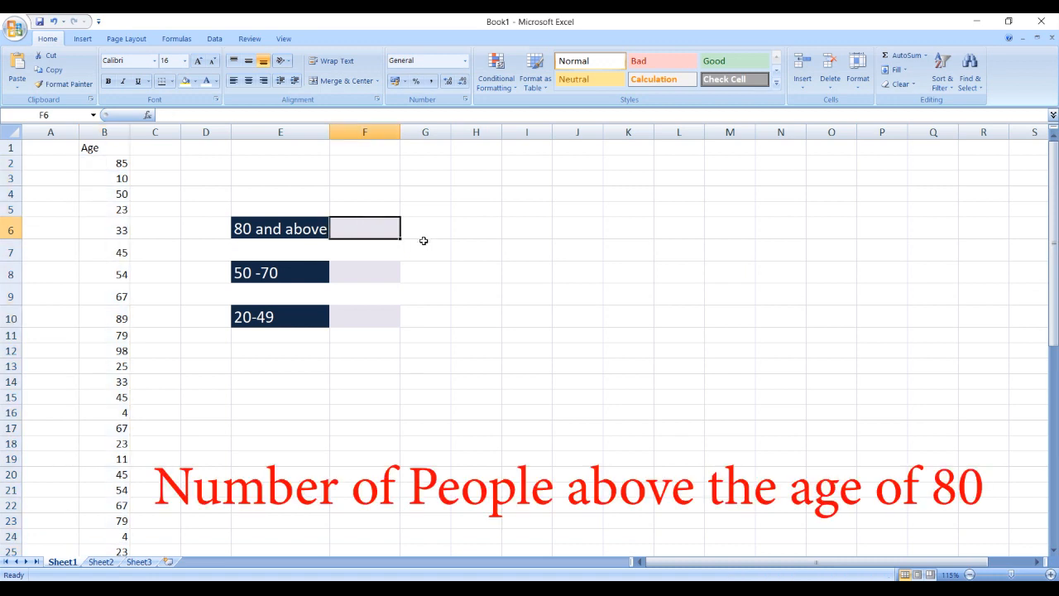
pyautogui.click(303, 234)
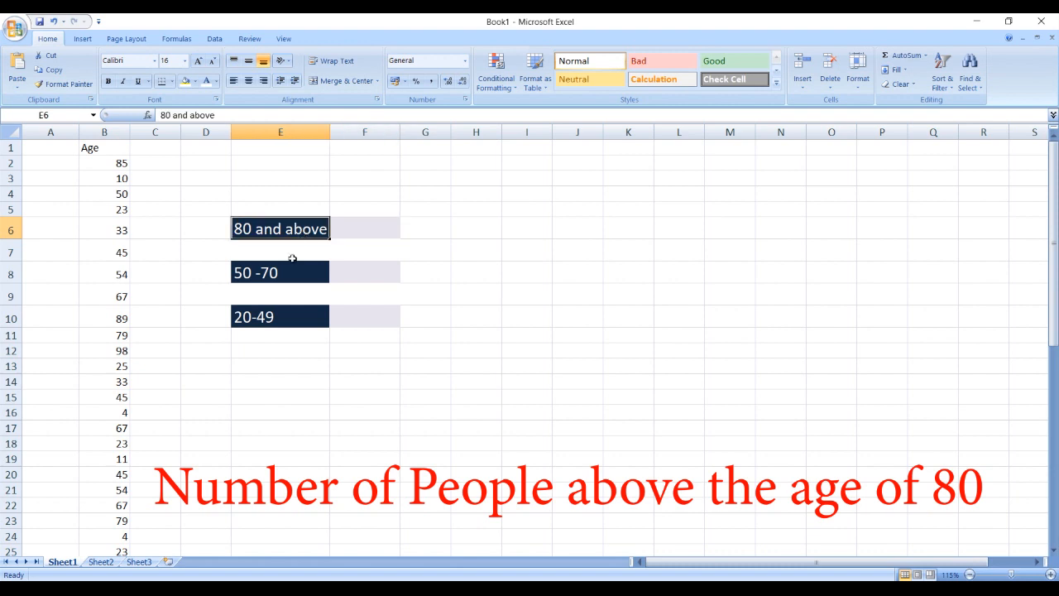
pyautogui.click(293, 265)
pyautogui.click(358, 271)
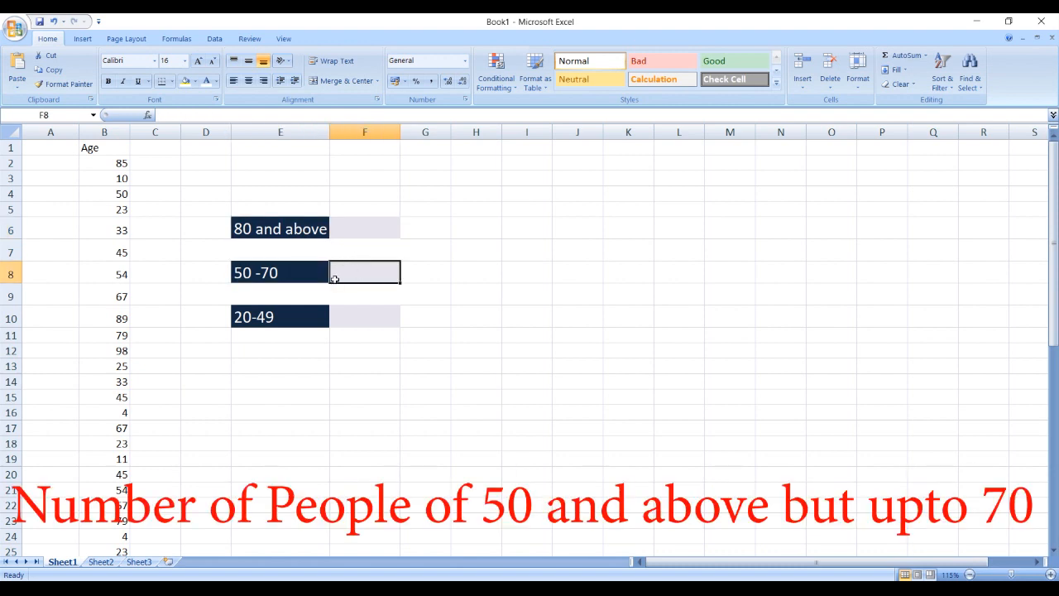
pyautogui.click(242, 274)
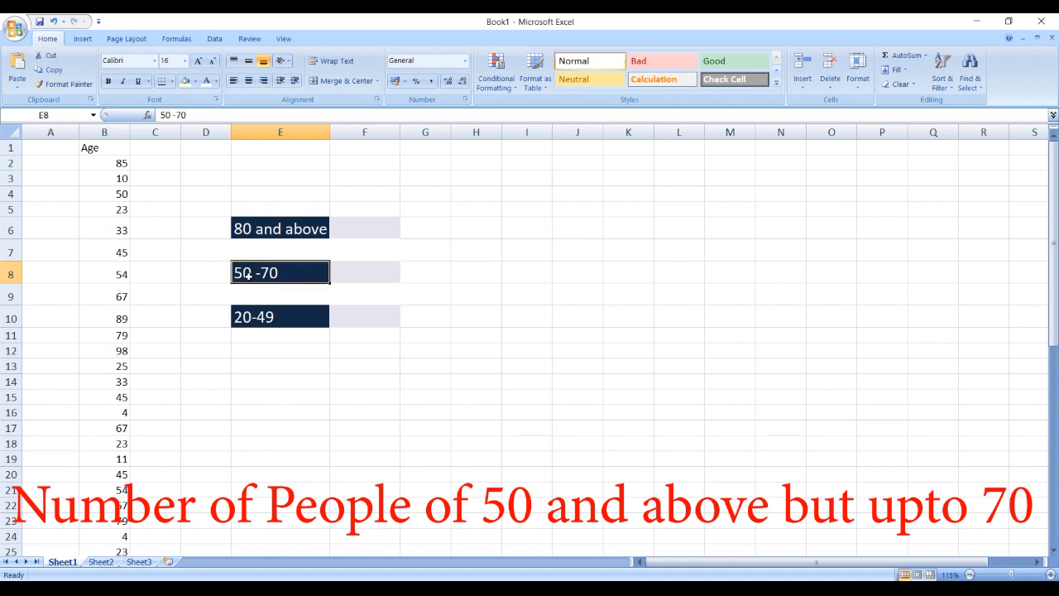
pyautogui.click(334, 318)
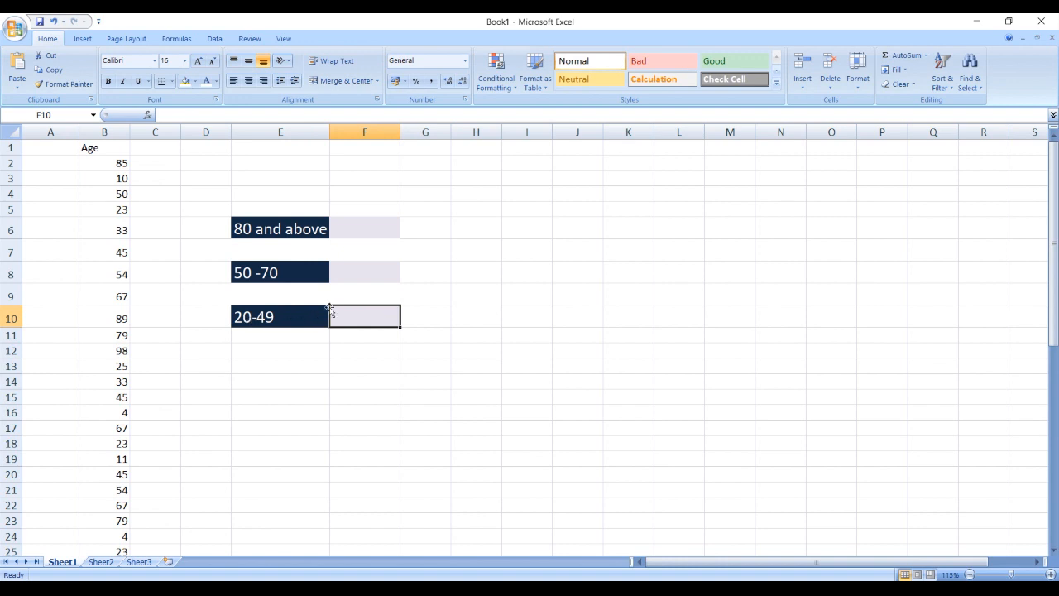
# - Start a COUNTIF formula in F6, beside "80 and above", using b2:b51 as the range
pyautogui.click(357, 223)
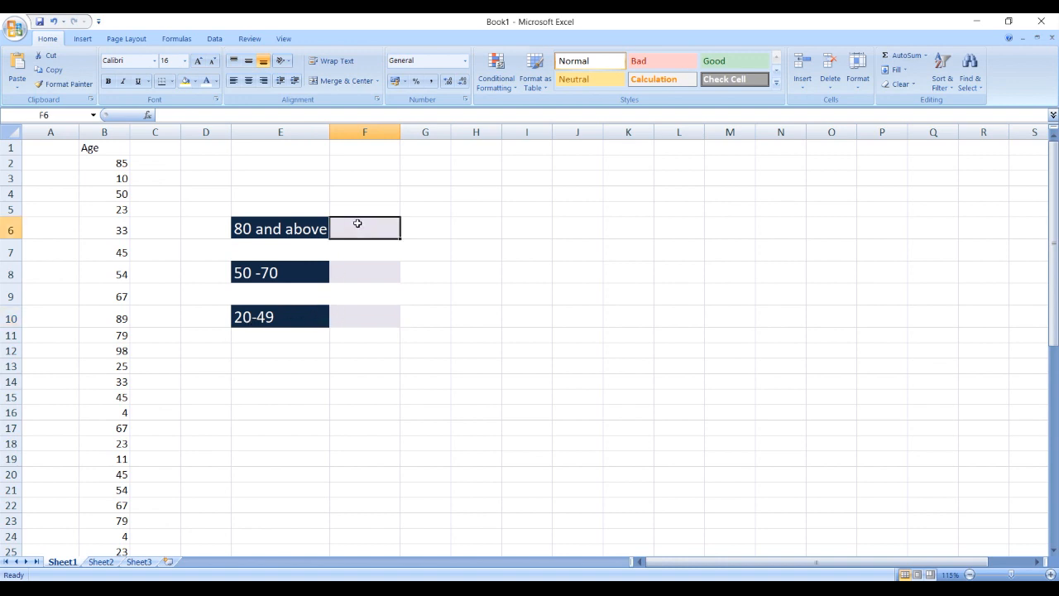
pyautogui.write('=')
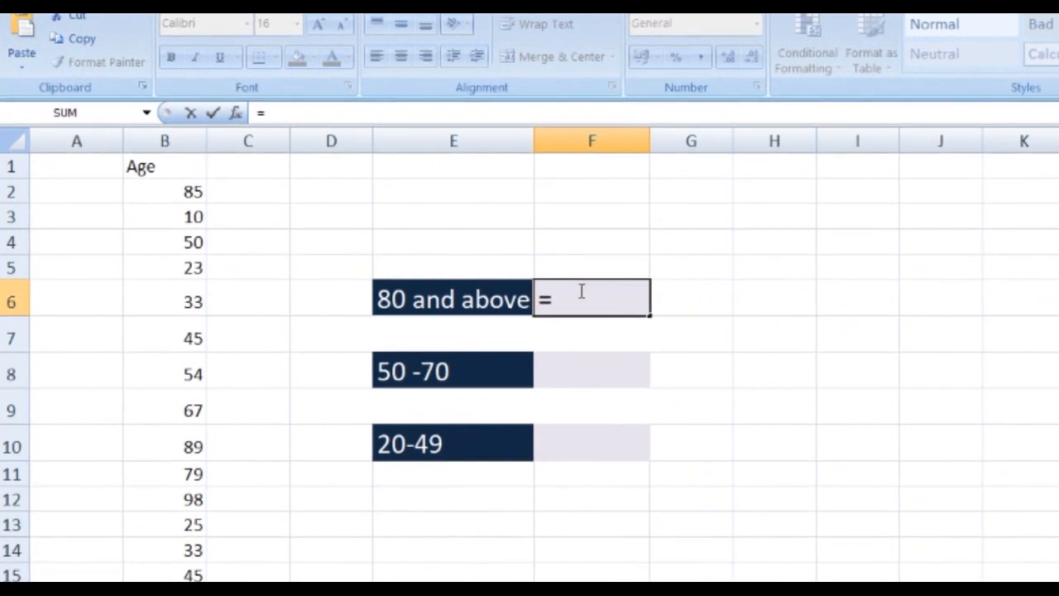
pyautogui.write('count')
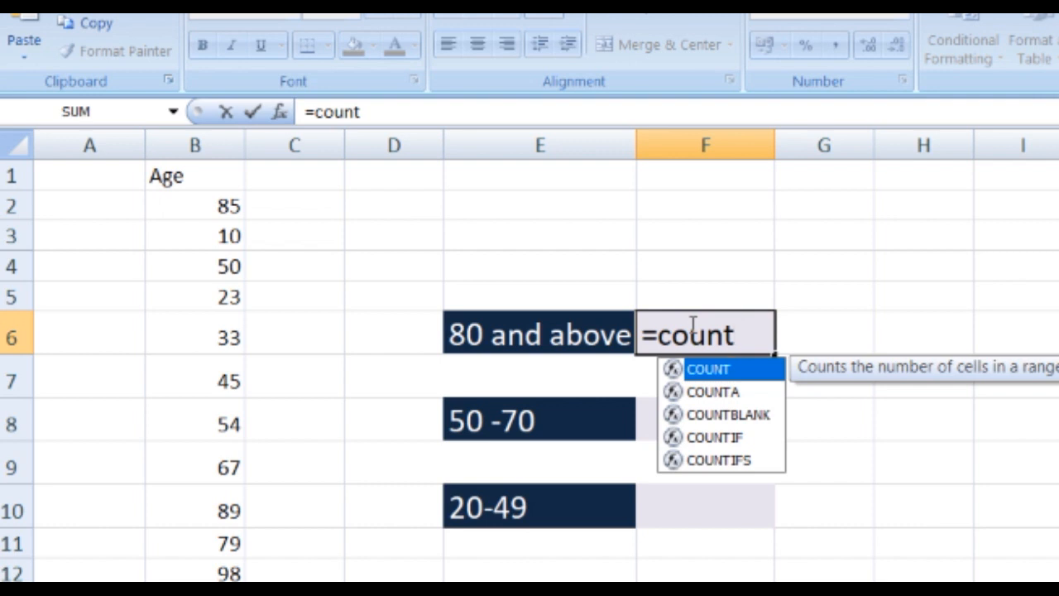
pyautogui.write('if(')
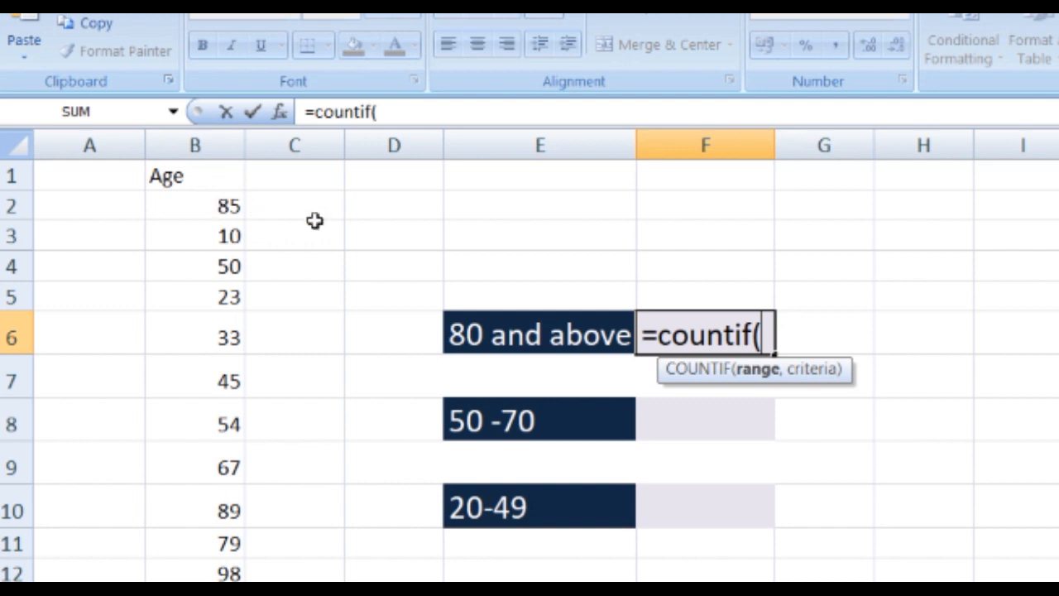
pyautogui.write('b2:')
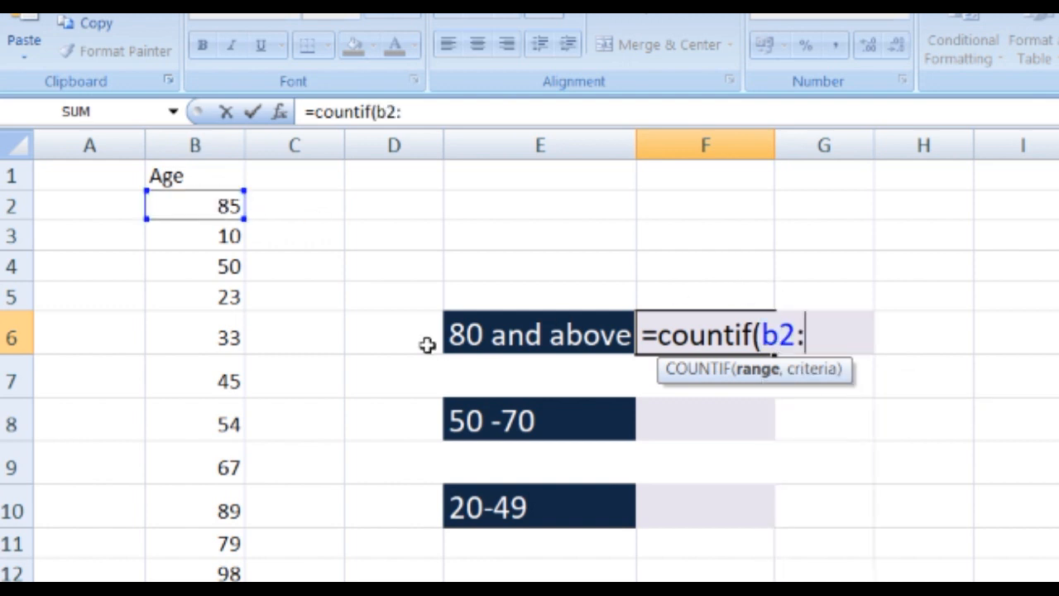
pyautogui.scroll(-8, 200, 446)
pyautogui.scroll(-5, 200, 446)
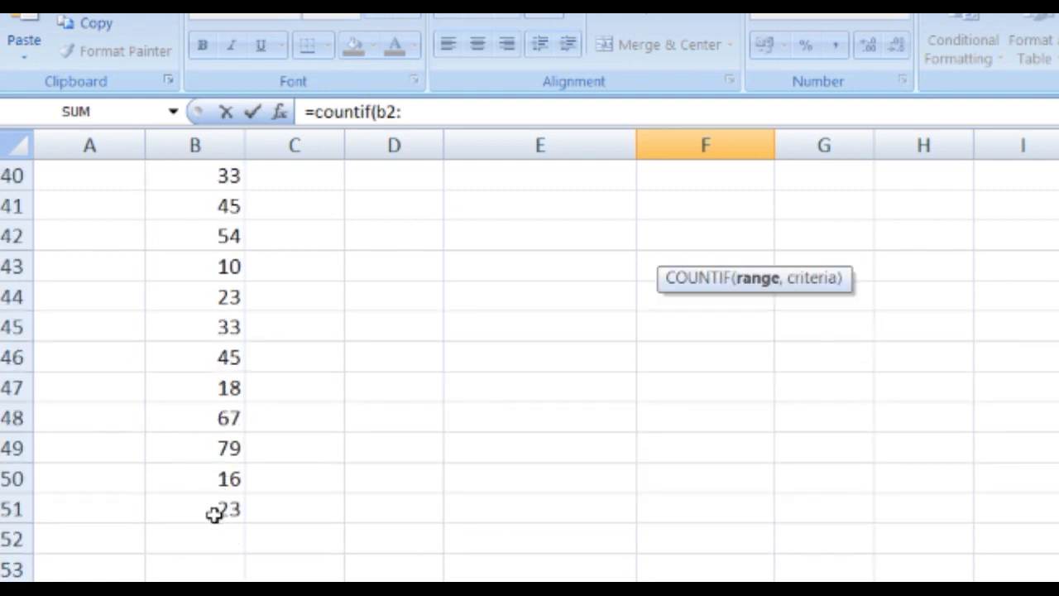
pyautogui.scroll(13, 846, 464)
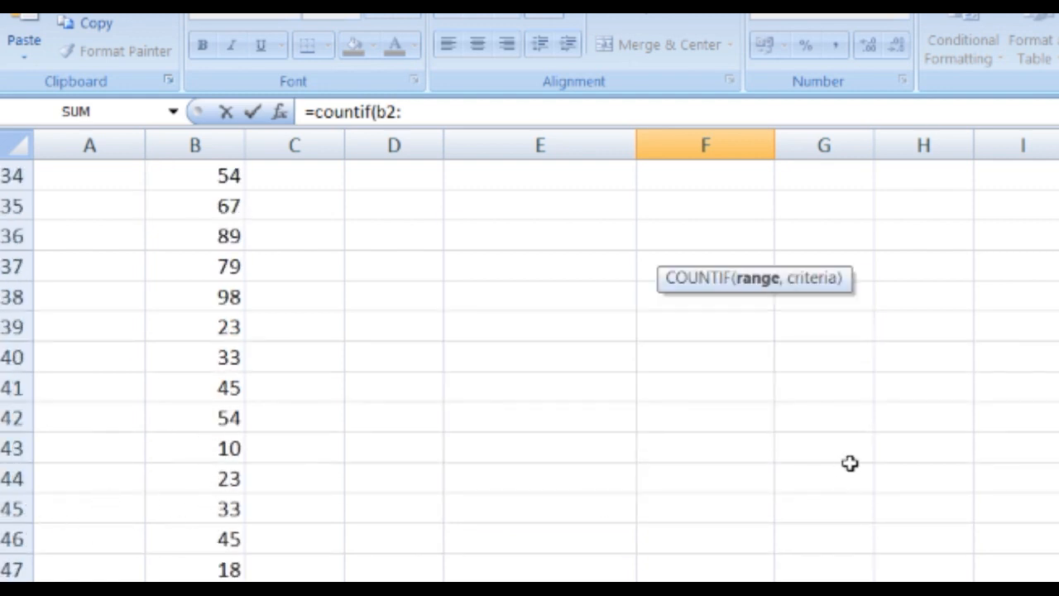
pyautogui.write('b')
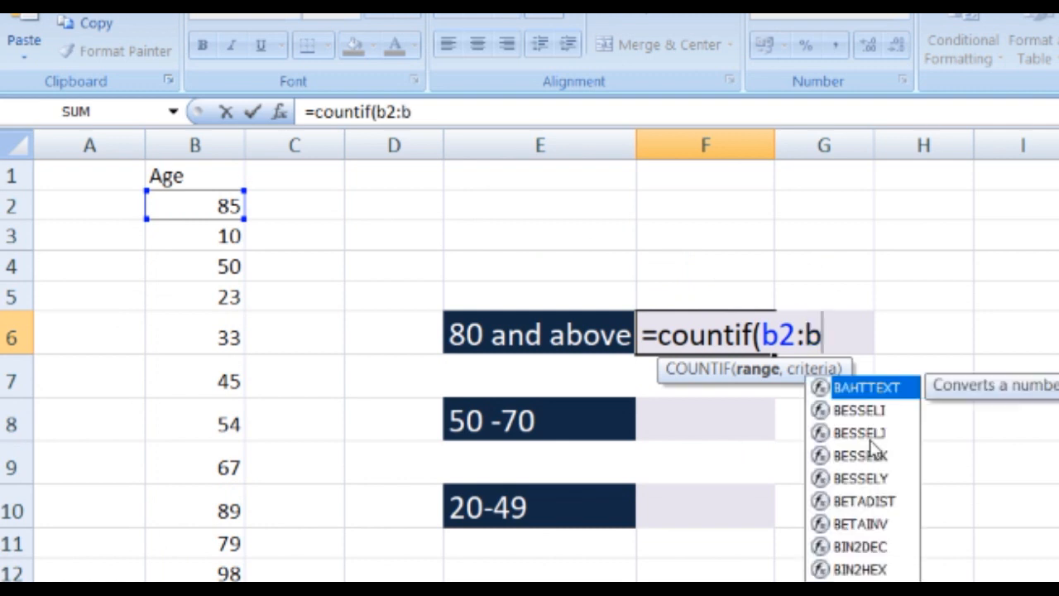
pyautogui.write('51,')
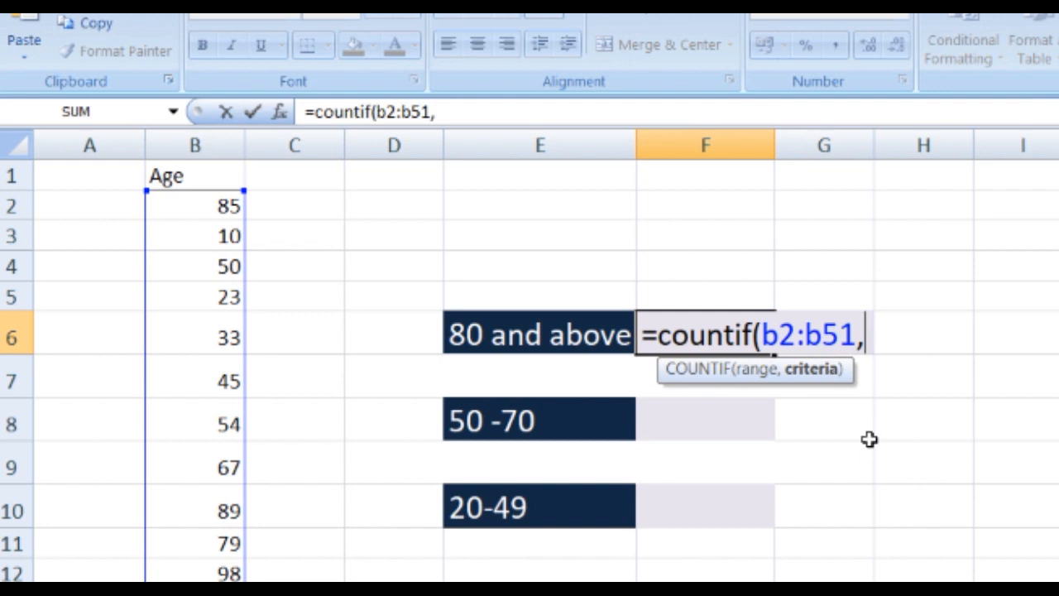
# - Complete the F6 COUNTIF formula with the criterion ">=80" and check the entered formula
pyautogui.write('"')
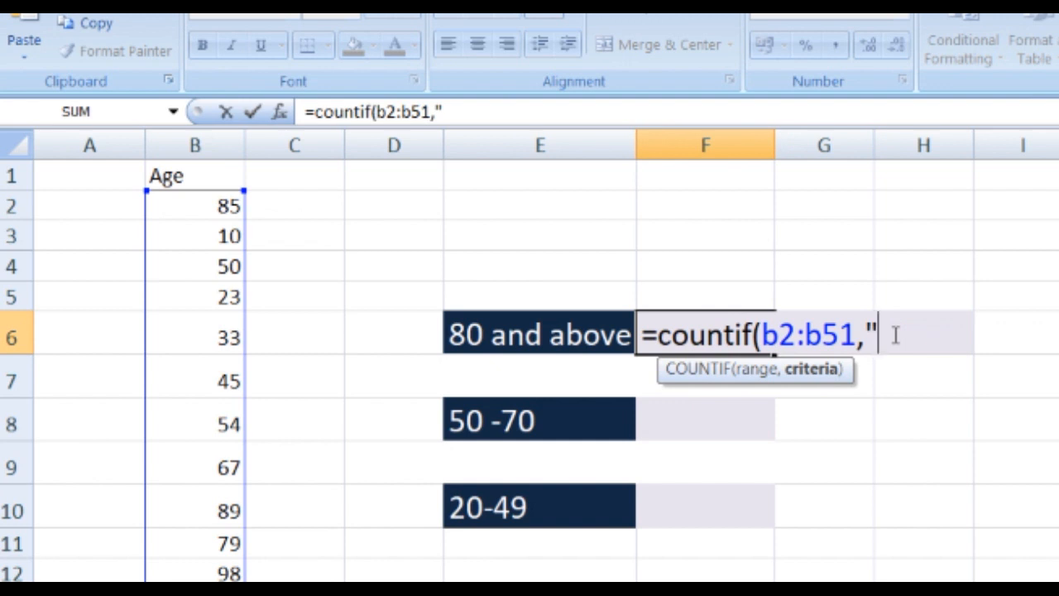
pyautogui.write('>=80')
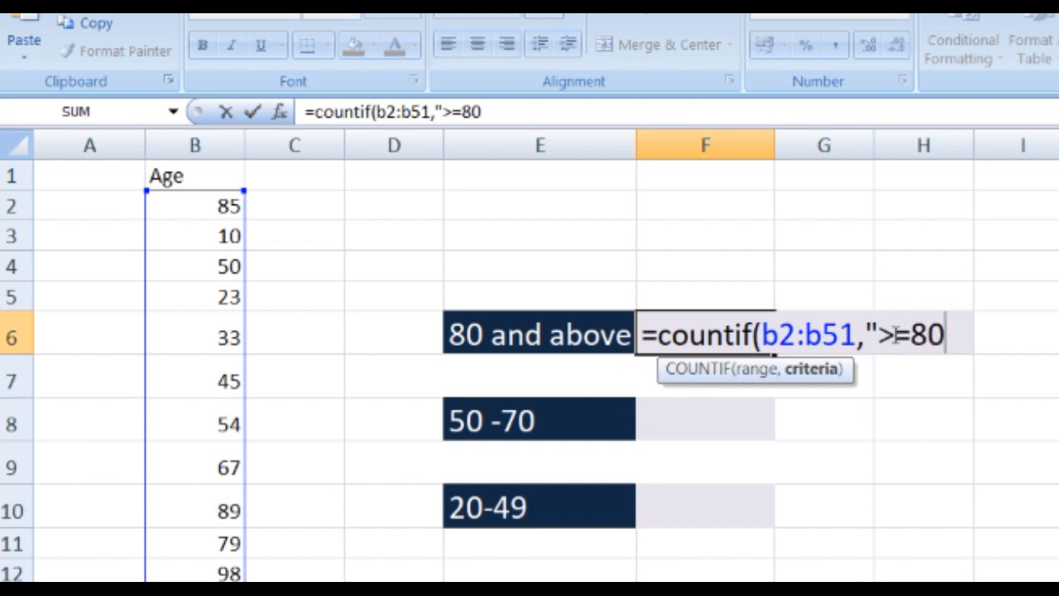
pyautogui.write('")')
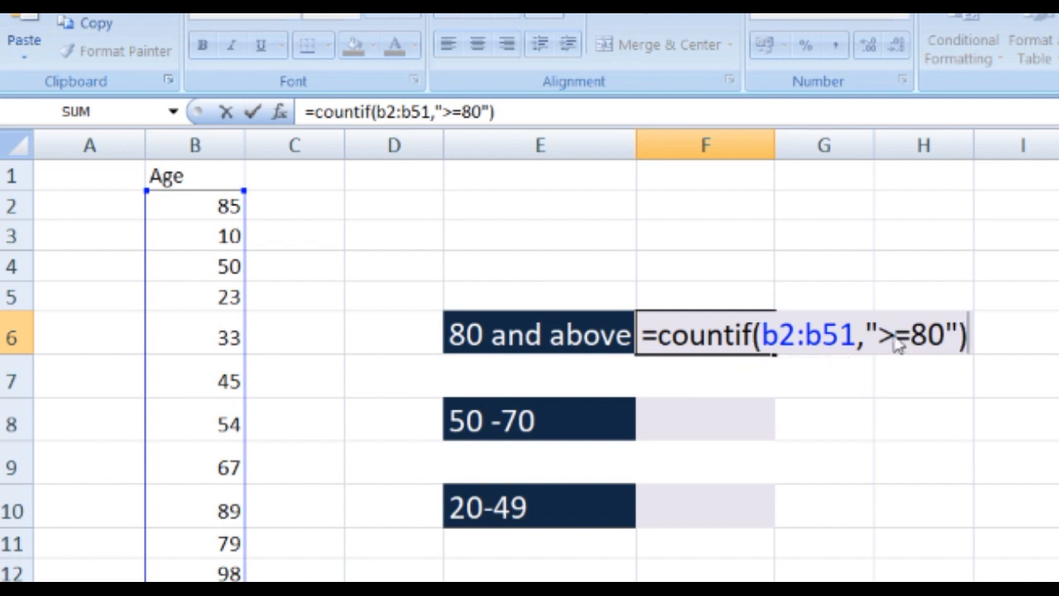
pyautogui.press('Return')
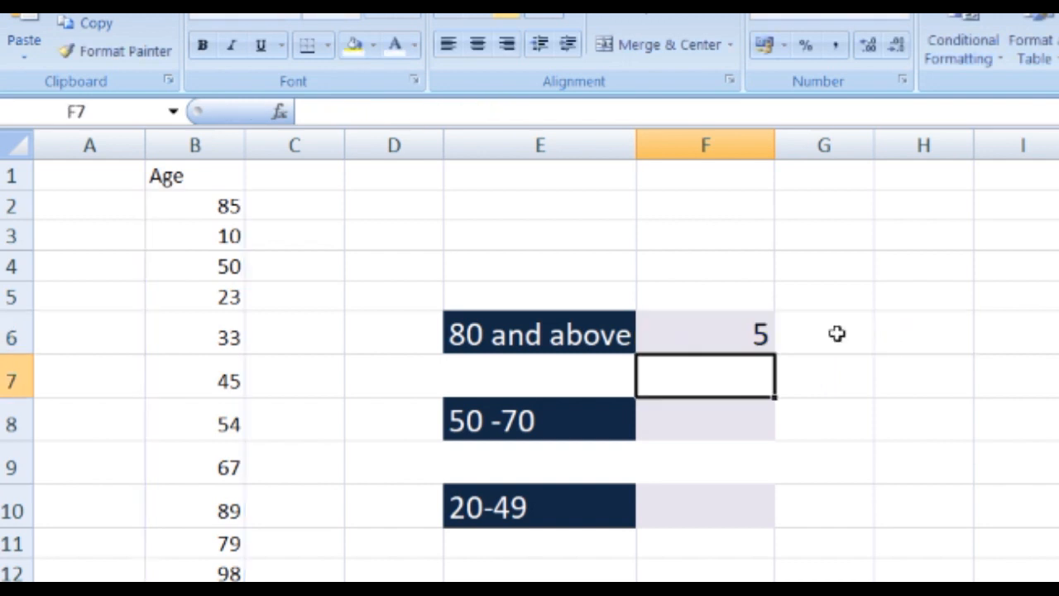
pyautogui.click(763, 324)
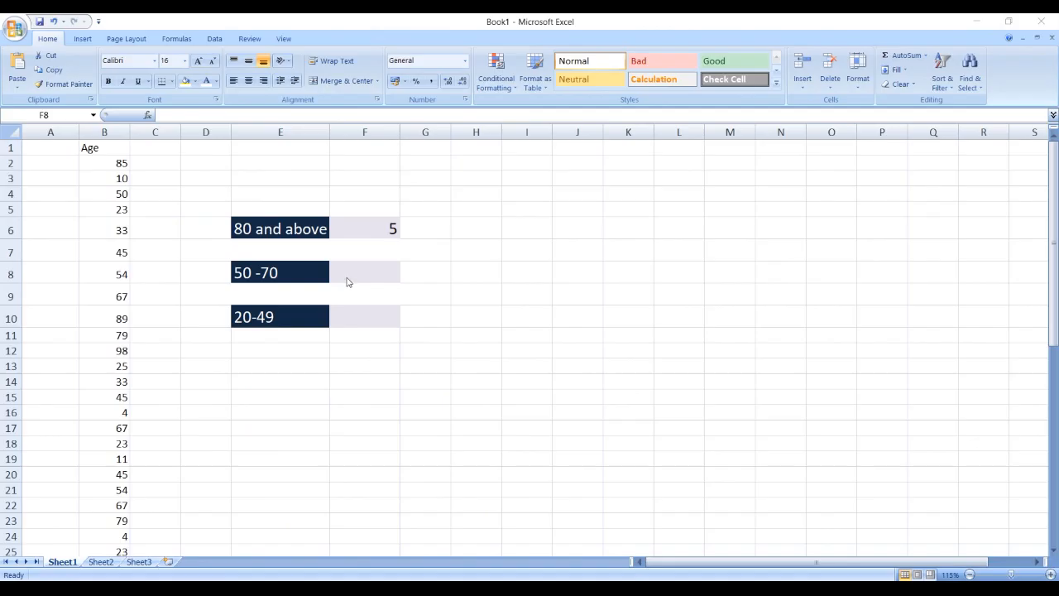
# - Begin a COUNTIFS formula in F8, beside the 50-70 label
pyautogui.click(715, 417)
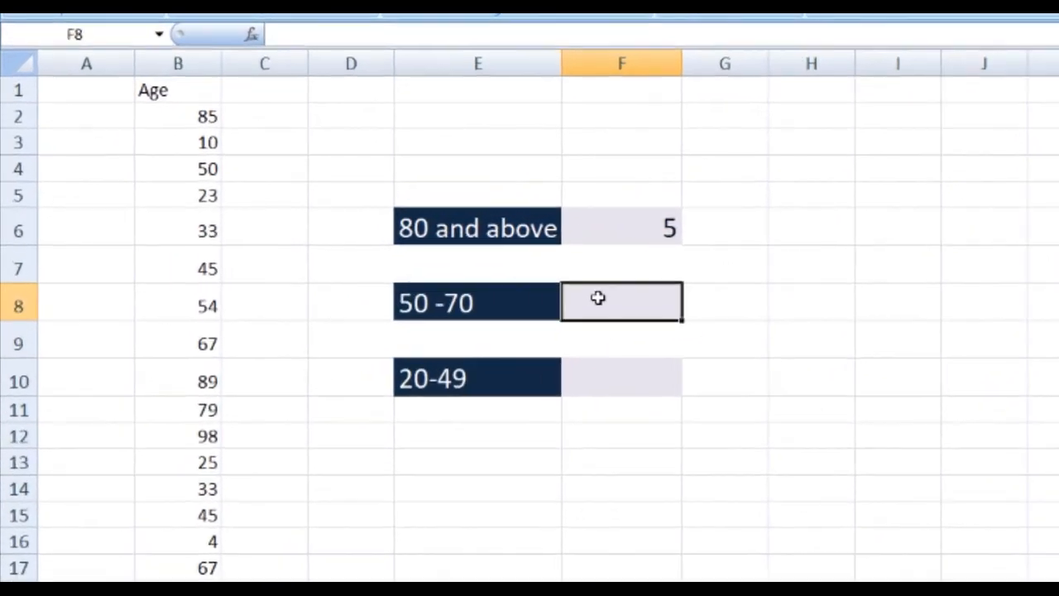
pyautogui.write('=co')
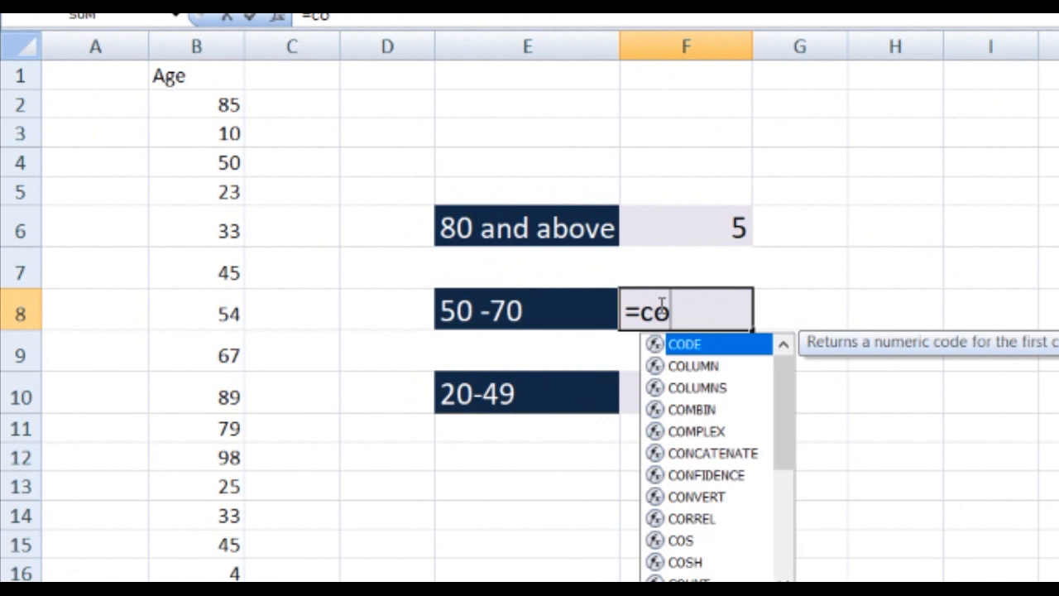
pyautogui.write('untif')
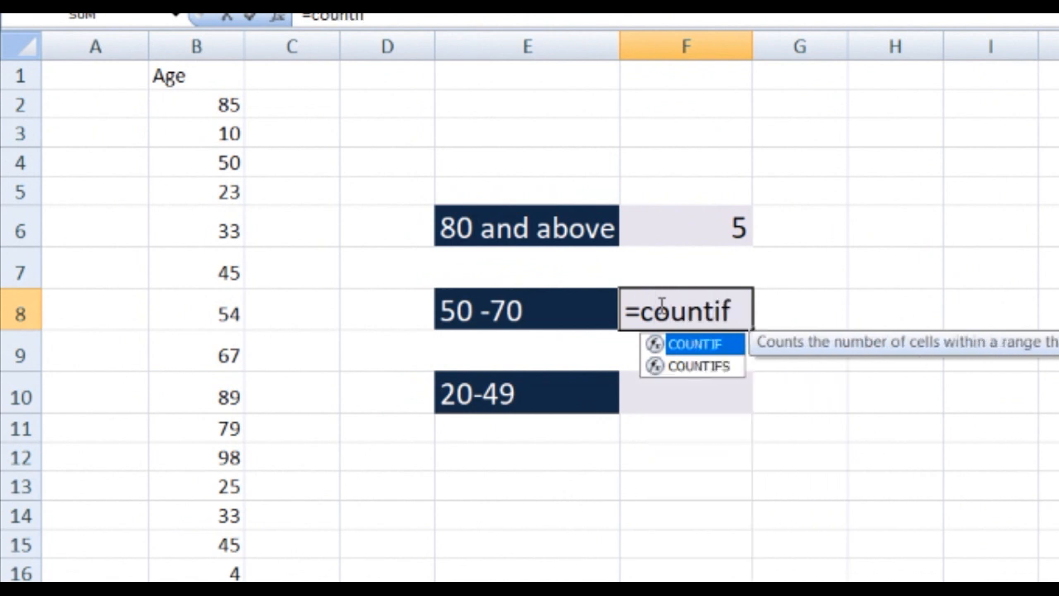
pyautogui.write('s')
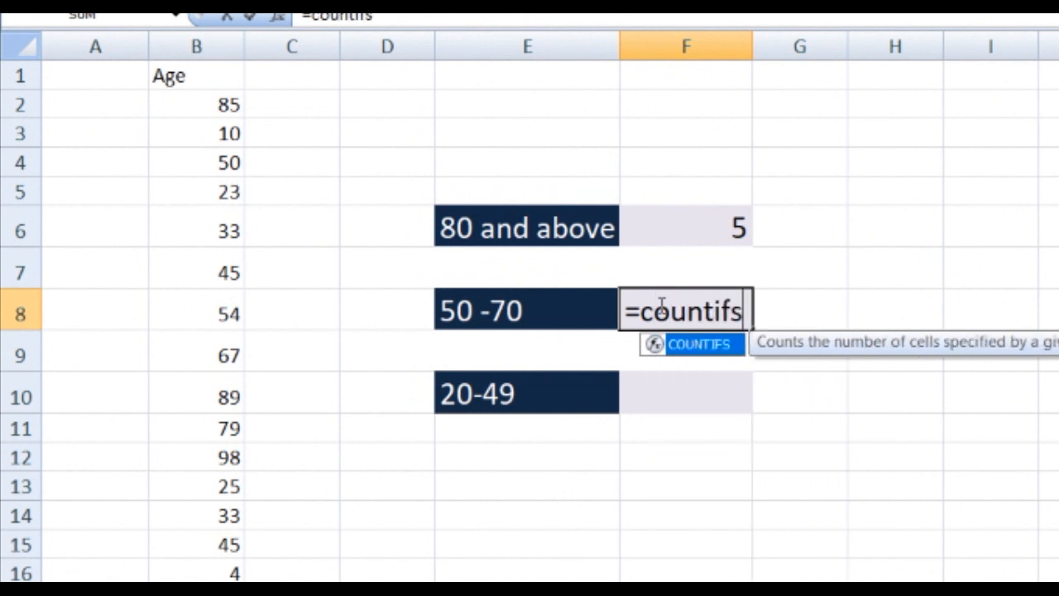
pyautogui.write('(')
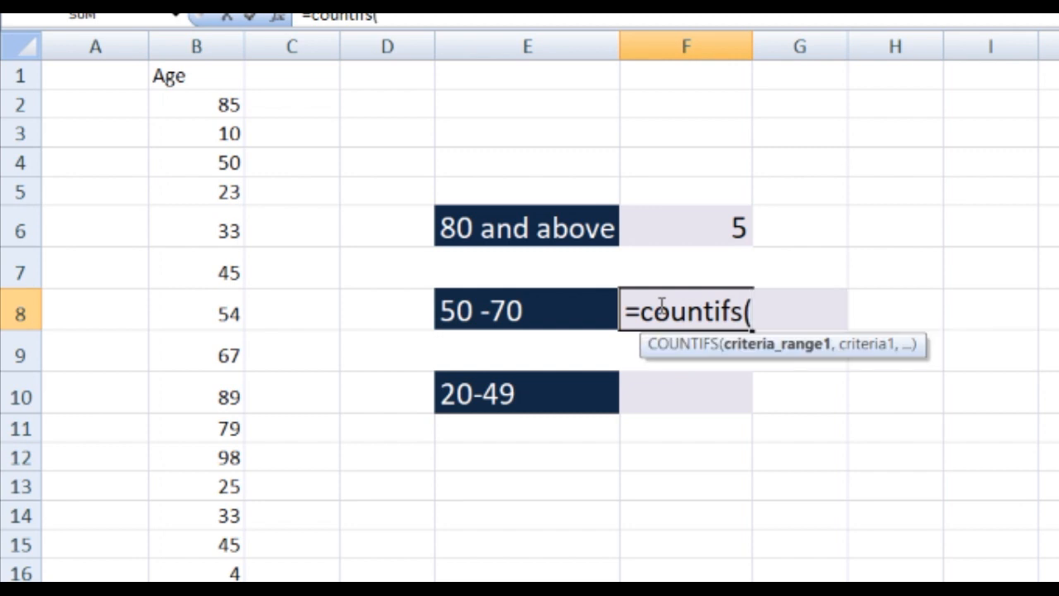
pyautogui.write('b1')
pyautogui.write(':')
# - Enter b2:b51 as the first criteria range of the COUNTIFS formula in F8
pyautogui.press('BackSpace')
pyautogui.press('BackSpace')
pyautogui.write('2:')
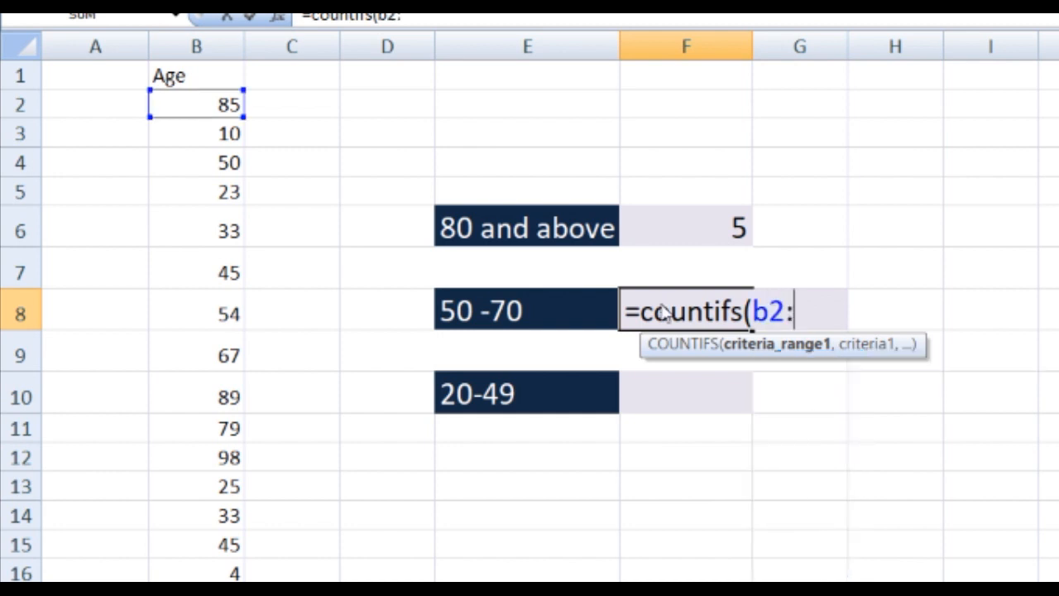
pyautogui.write('b')
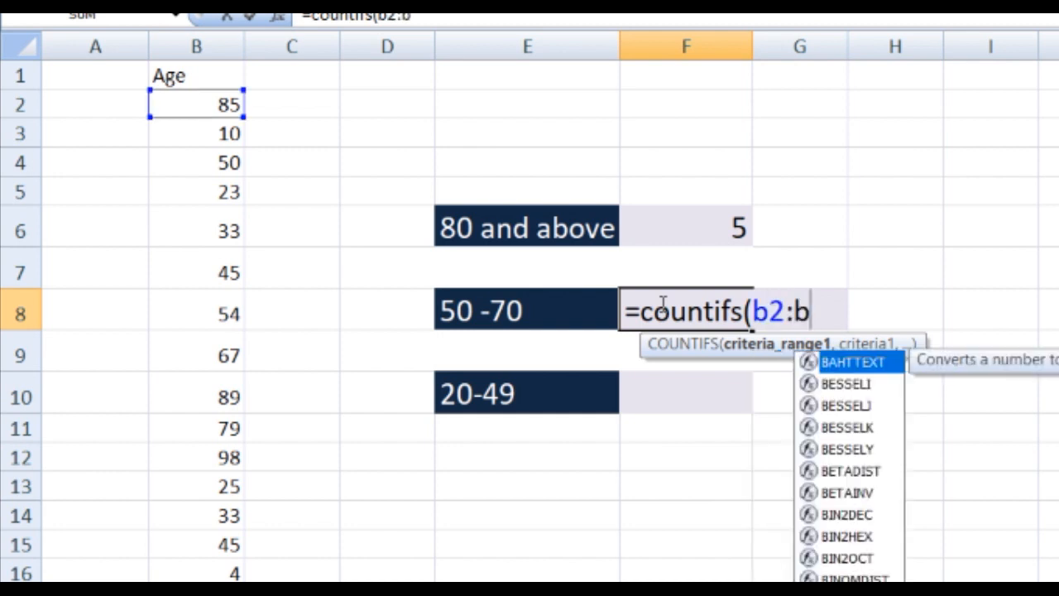
pyautogui.write('51')
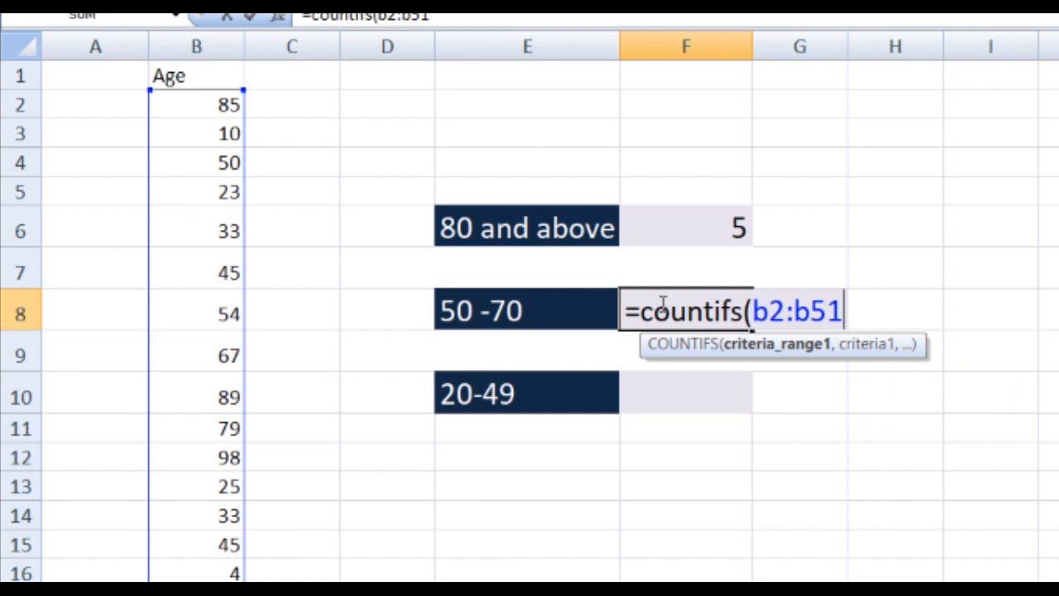
pyautogui.write(',""')
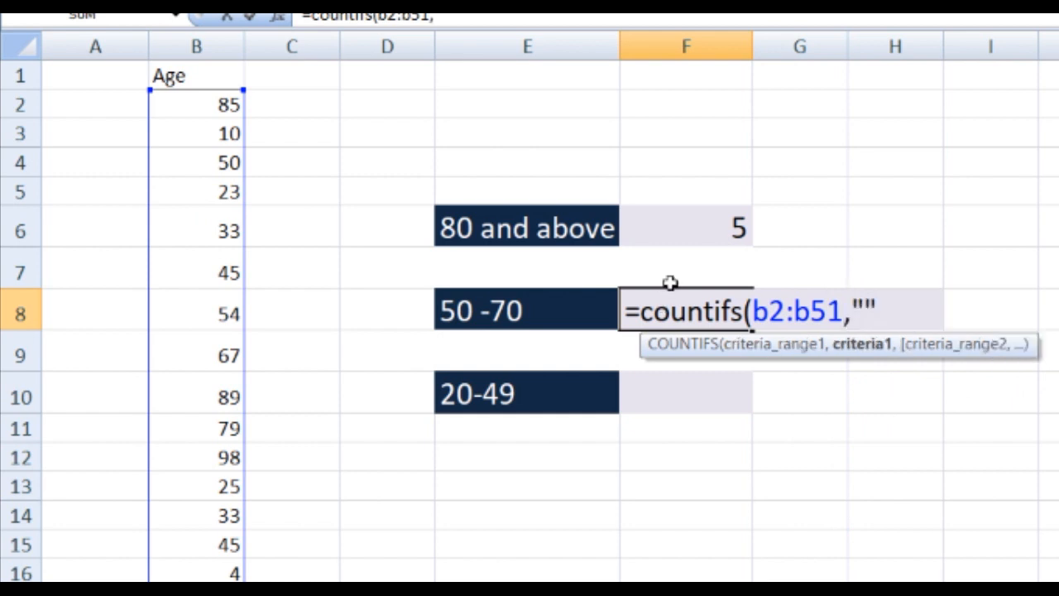
# - Add ">=50" as the first criterion of the COUNTIFS formula in F8
pyautogui.click(868, 314)
pyautogui.write('>=')
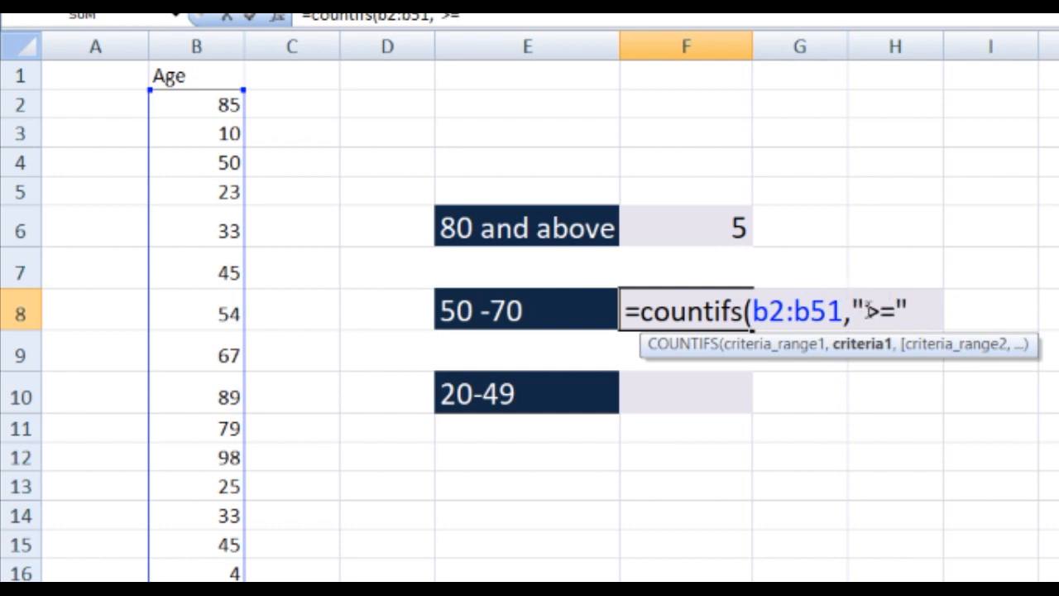
pyautogui.write('50')
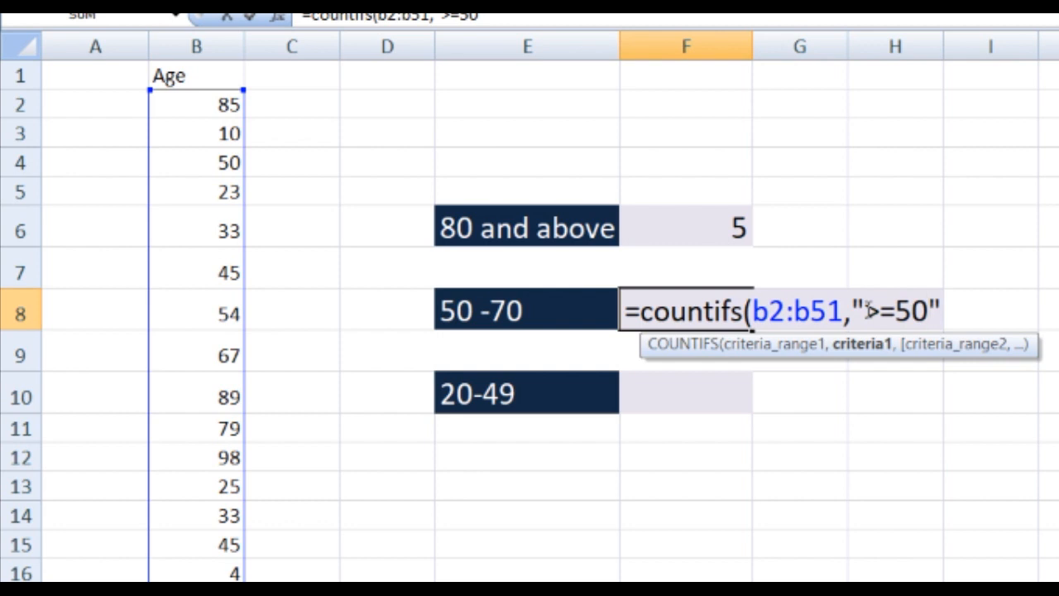
pyautogui.click(934, 311)
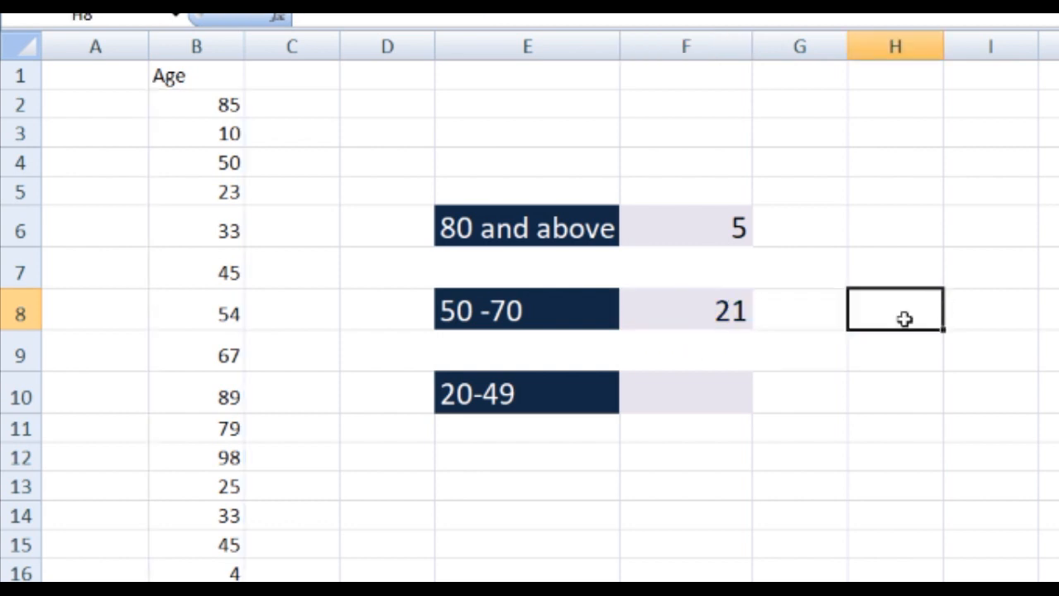
# - Add b2:b51 as the second criteria range of the COUNTIFS formula in F8
pyautogui.doubleClick(700, 303)
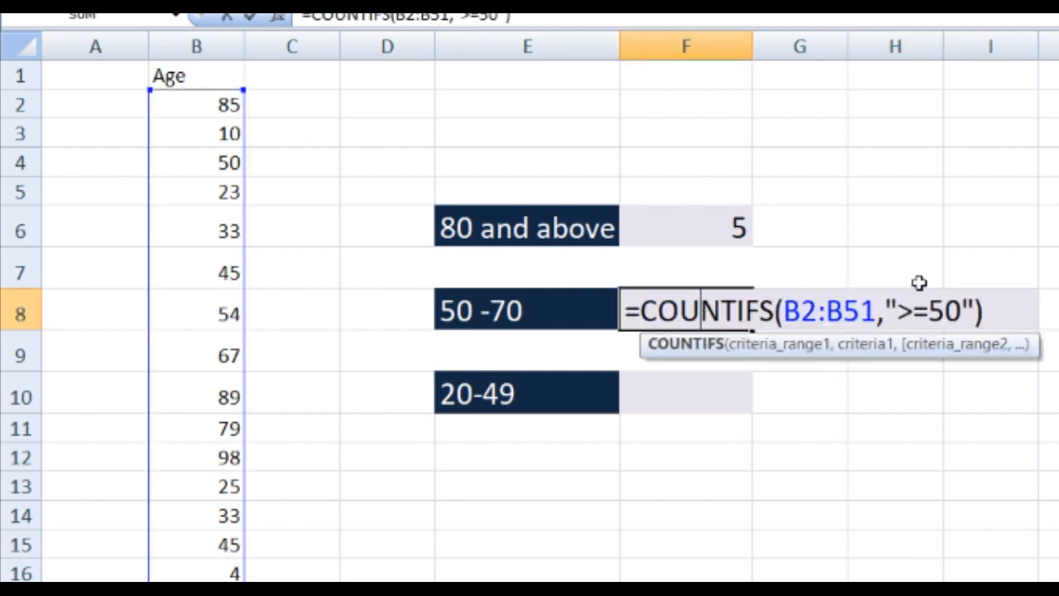
pyautogui.click(972, 306)
pyautogui.write(',')
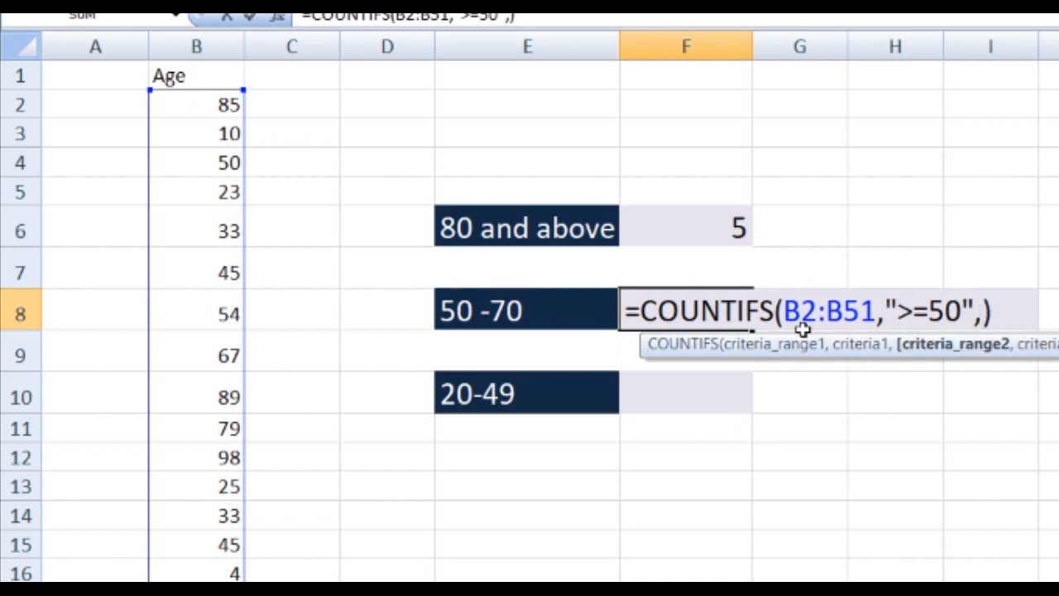
pyautogui.write('b2')
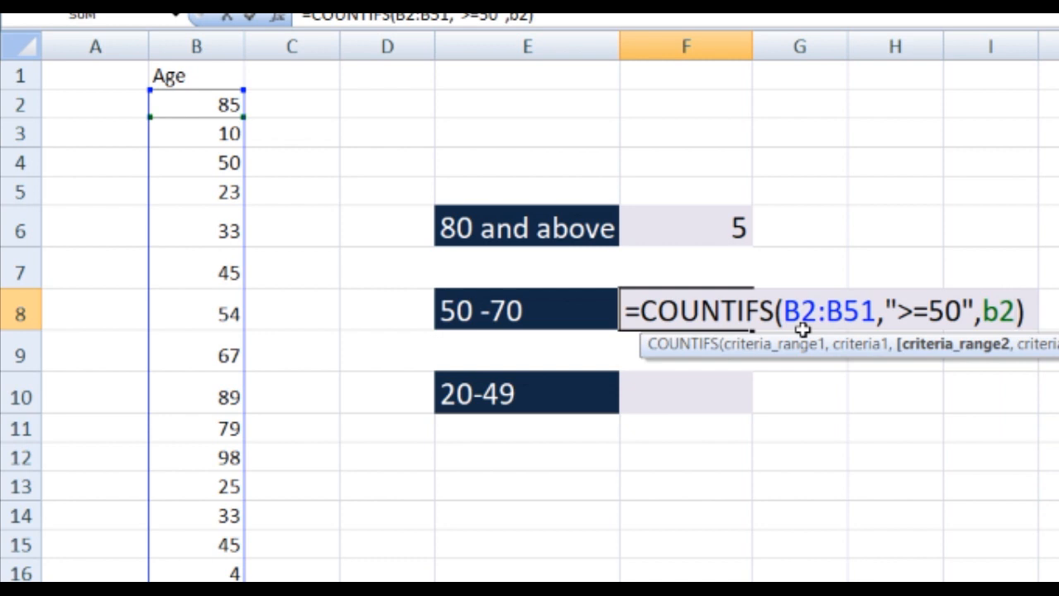
pyautogui.write(':')
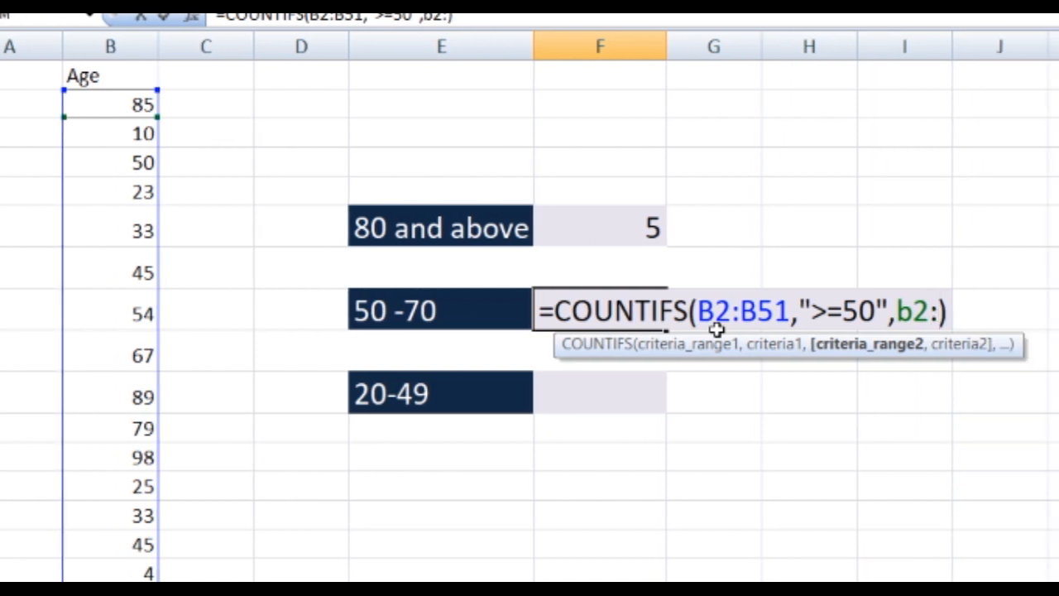
pyautogui.write('b51')
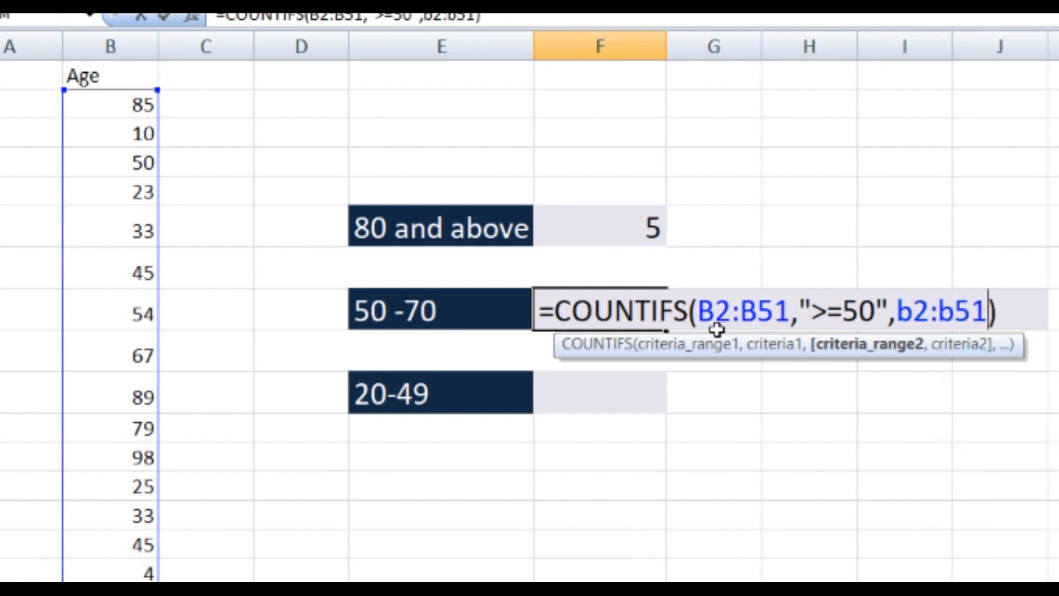
pyautogui.write(',')
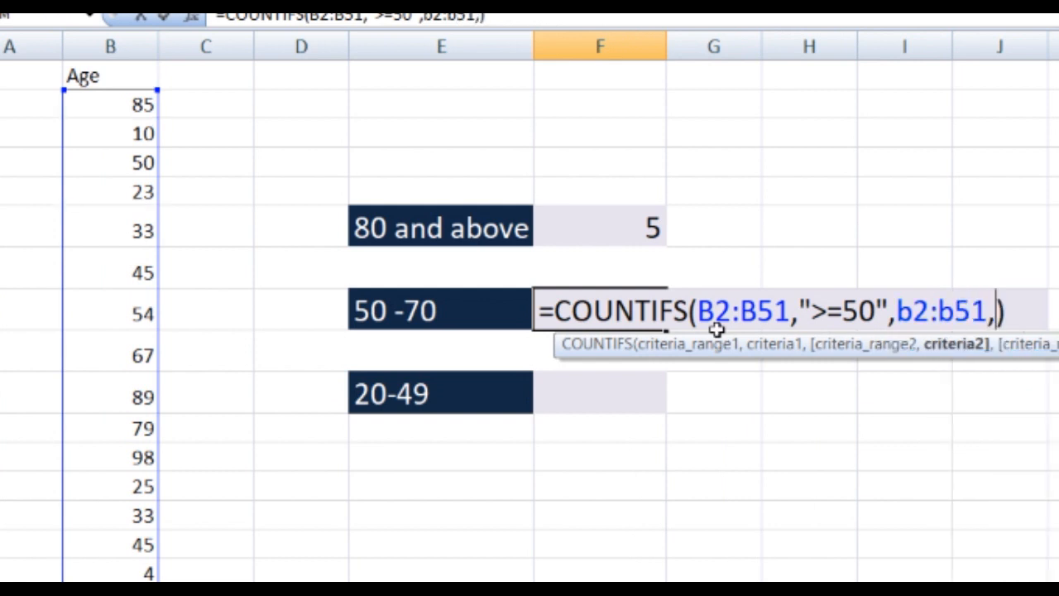
pyautogui.write('"')
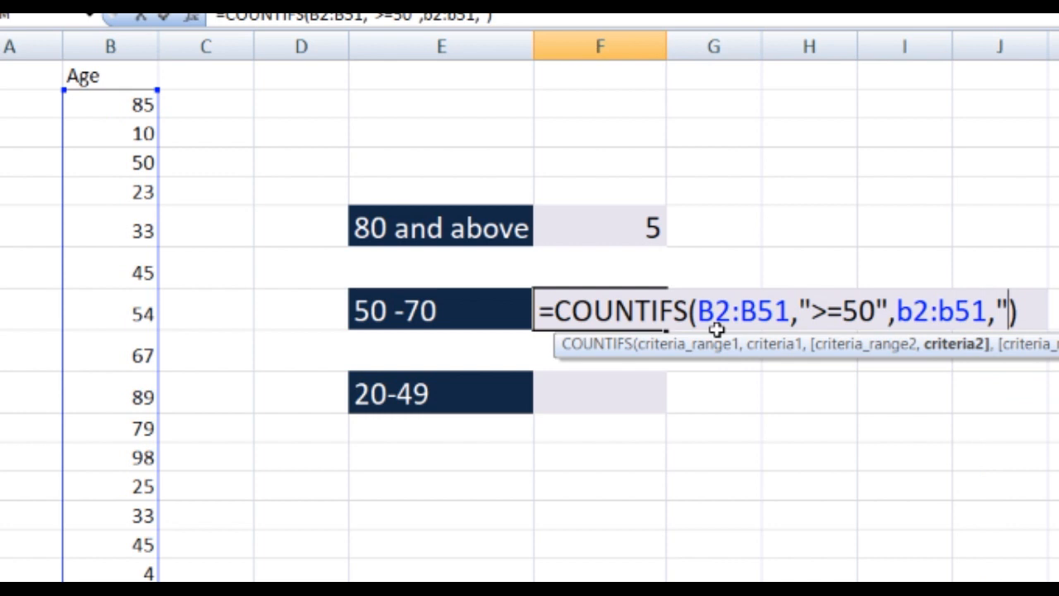
pyautogui.write('<')
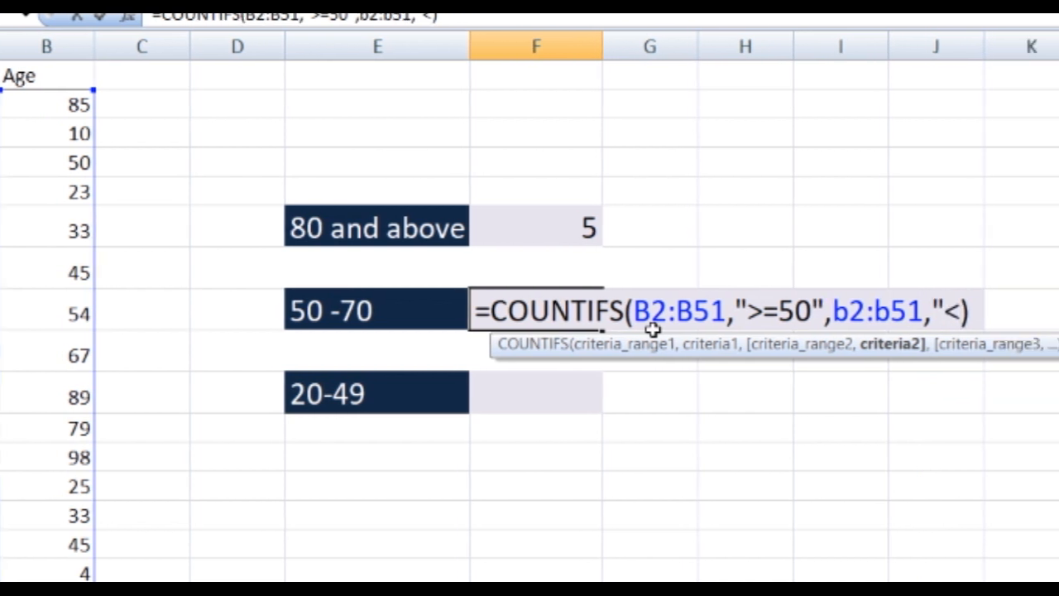
pyautogui.write('=70"')
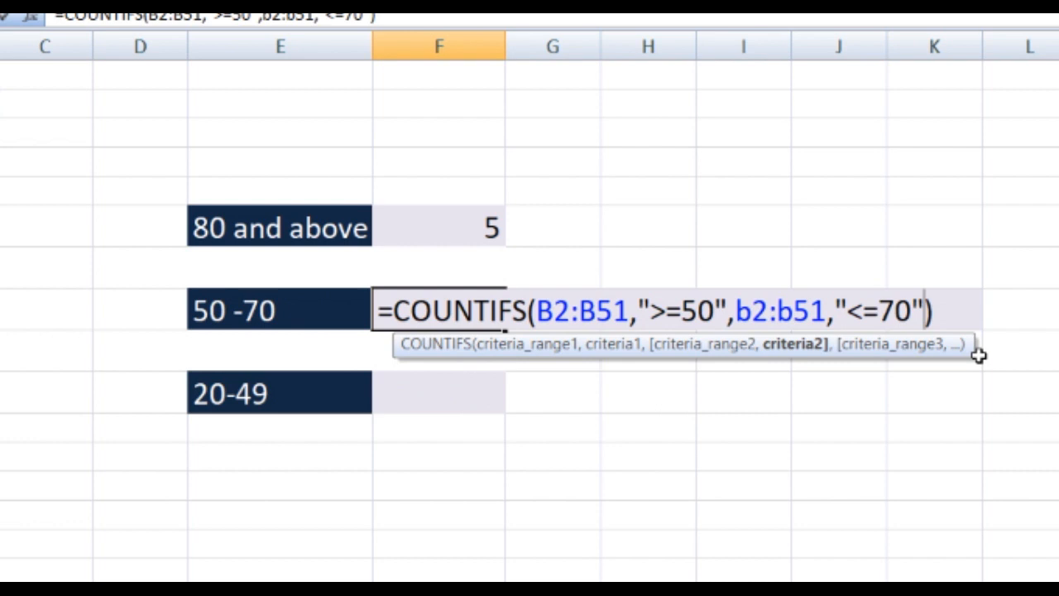
# - Add "<=70" as the second criterion of the COUNTIFS formula in F8 and enter the formula
pyautogui.press('Return')
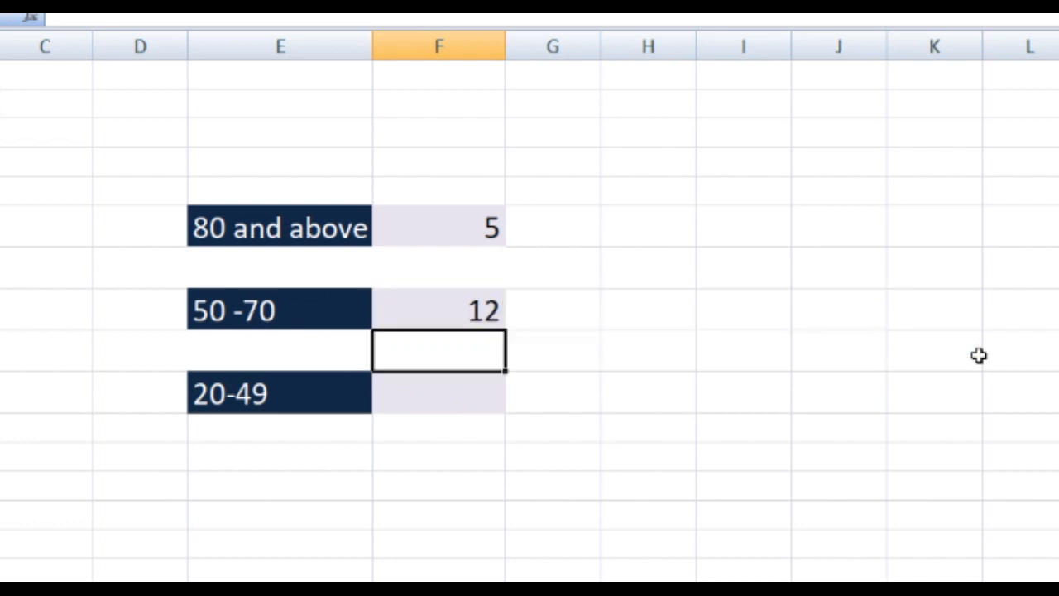
# - Begin a COUNTIFS formula in F10, beside the 20-49 label
pyautogui.click(436, 396)
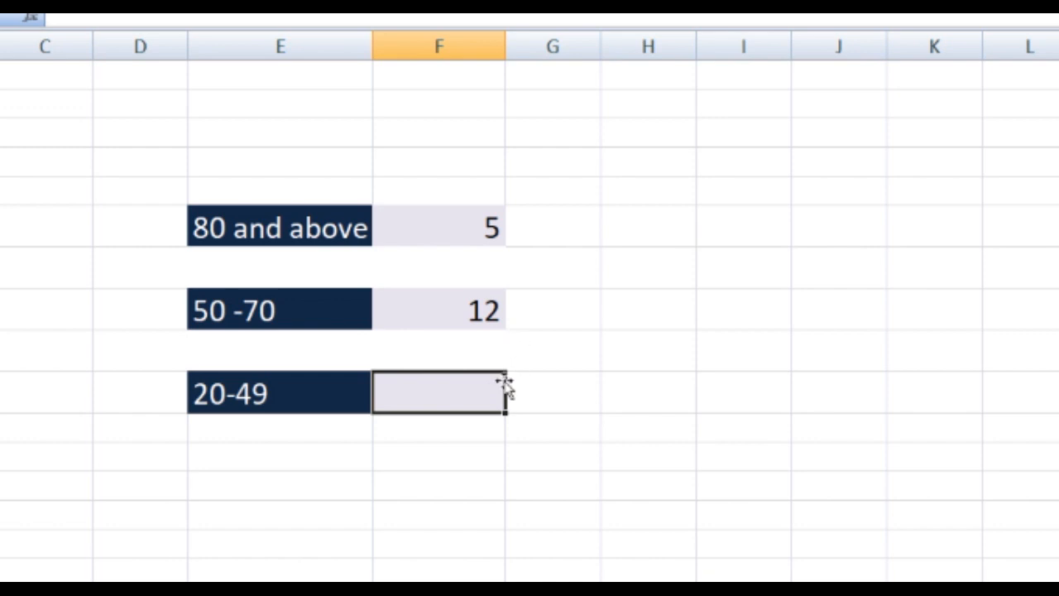
pyautogui.write('=')
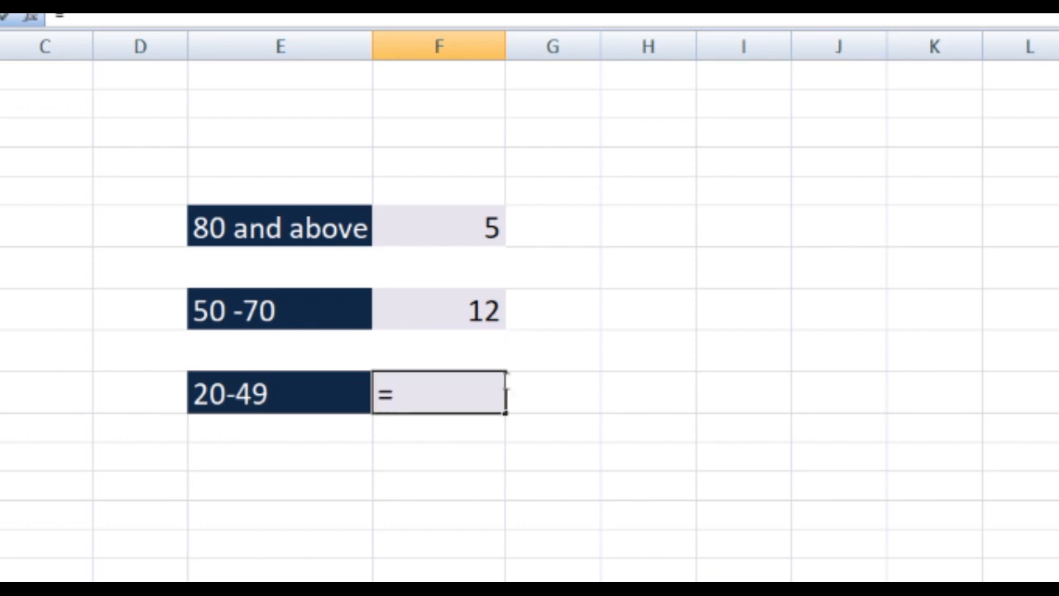
pyautogui.write('c')
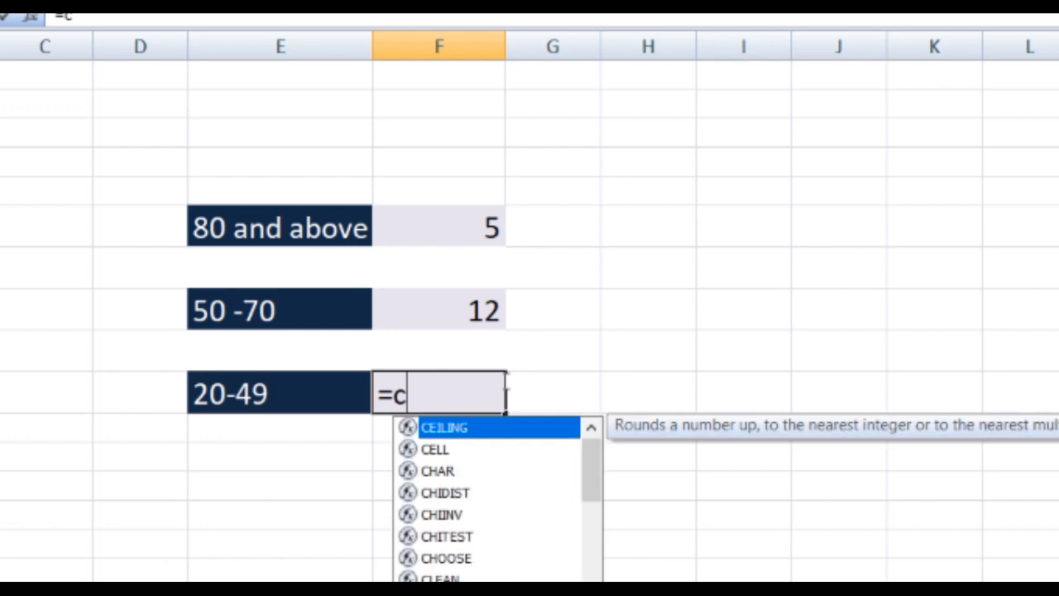
pyautogui.write('ountif')
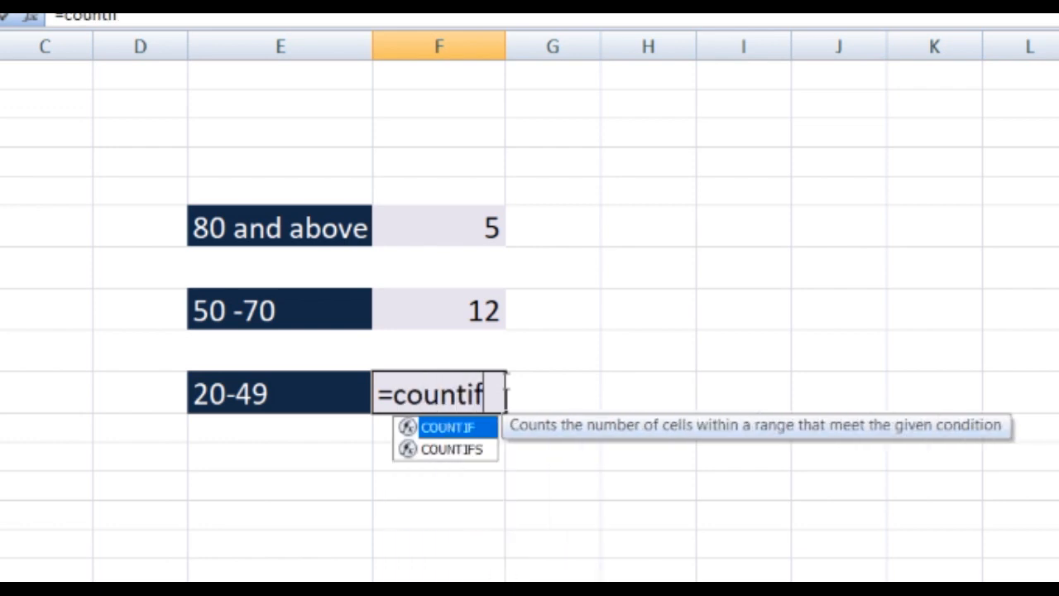
pyautogui.write('s(')
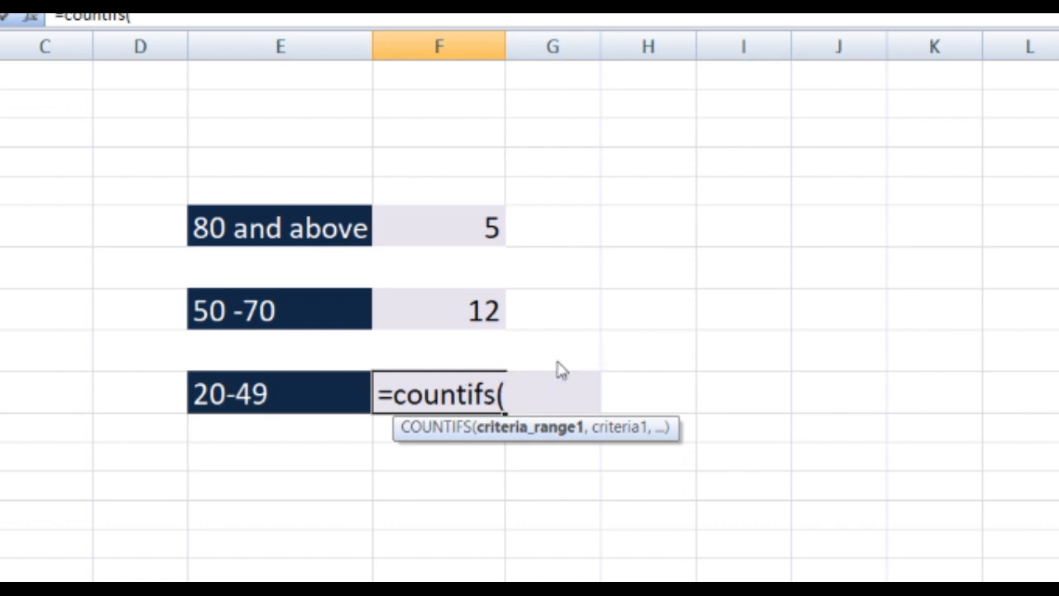
pyautogui.write('b1:b')
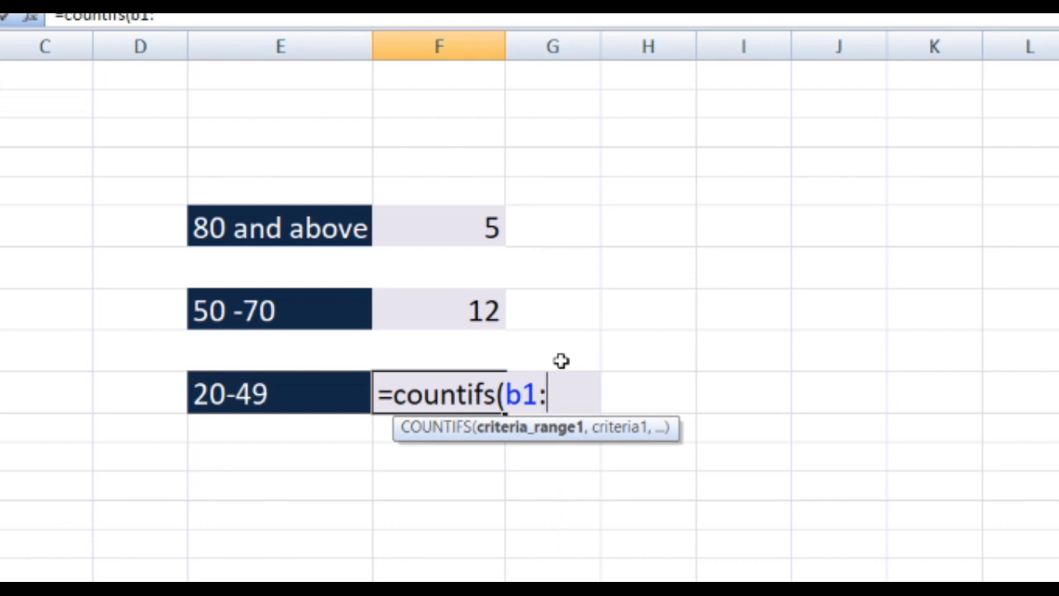
# - Enter b2:B51 as the first criteria range of the F10 COUNTIFS formula, with the criterion ">=20"
pyautogui.press('BackSpace')
pyautogui.press('BackSpace')
pyautogui.press('BackSpace')
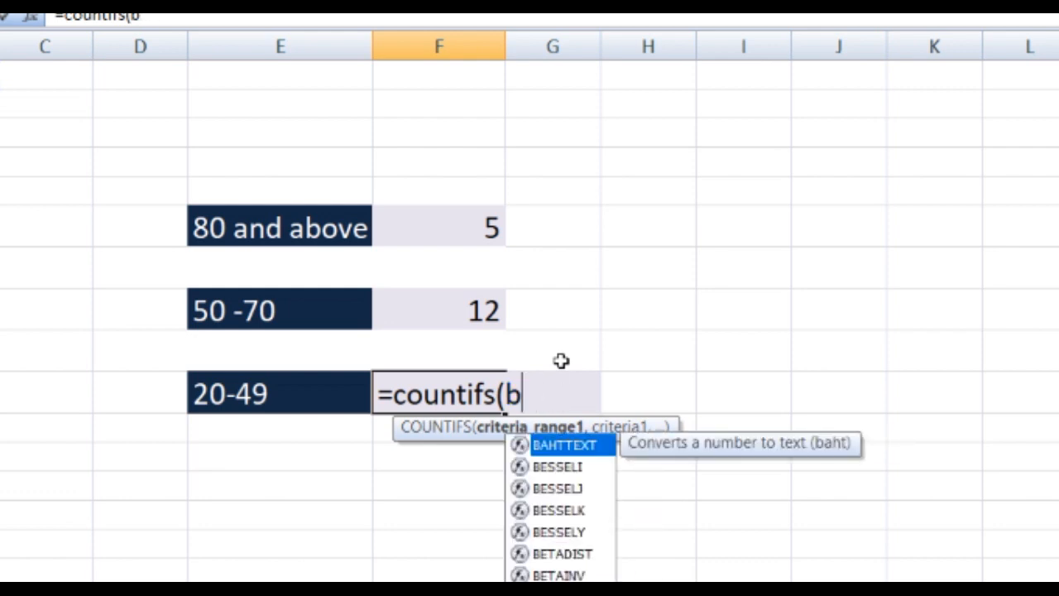
pyautogui.write('2:')
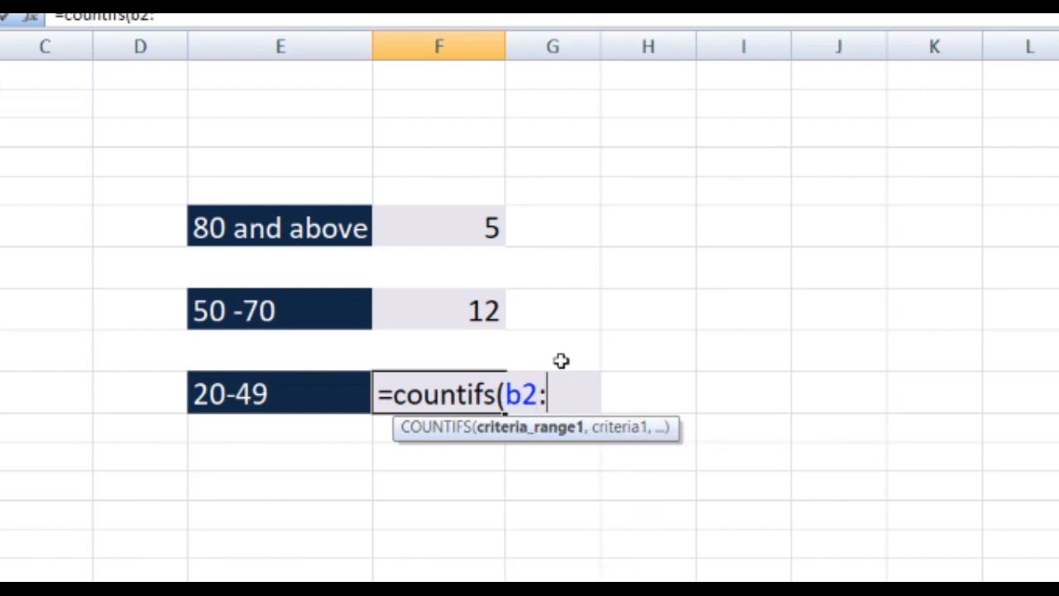
pyautogui.write('B51')
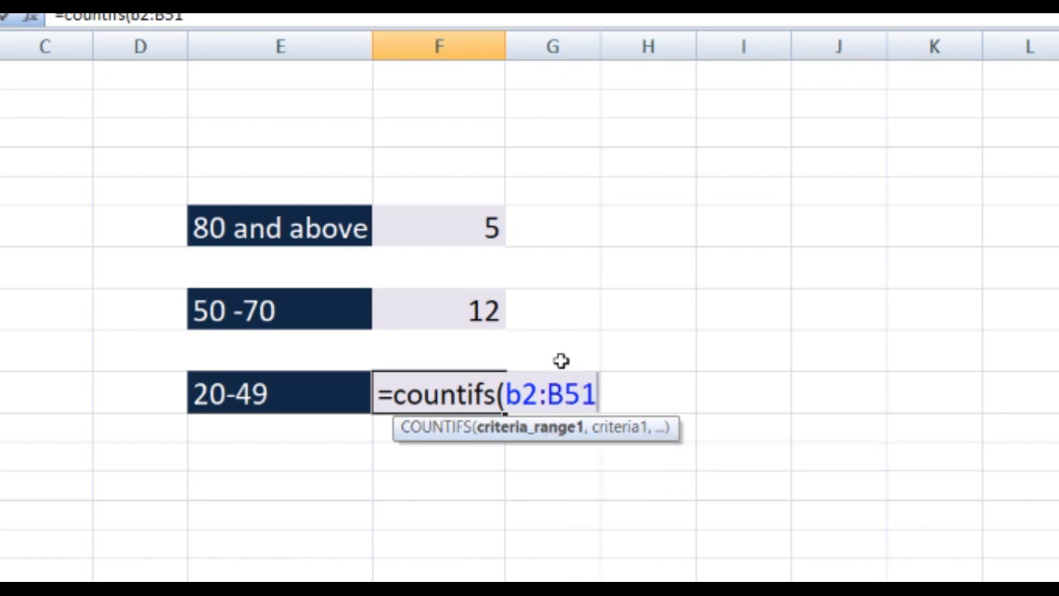
pyautogui.write(',">=20",')
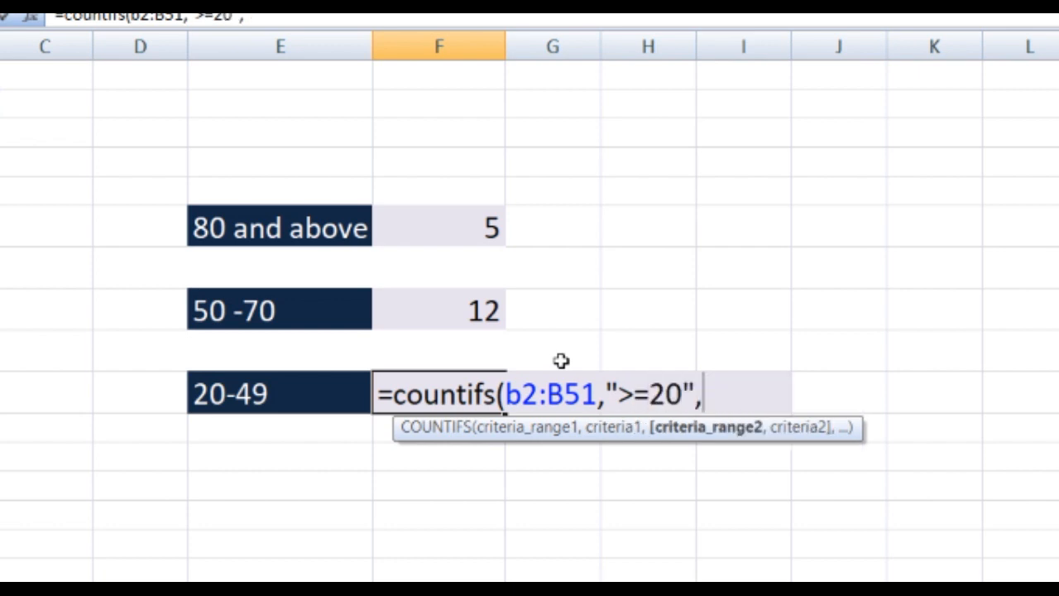
pyautogui.write('B2:')
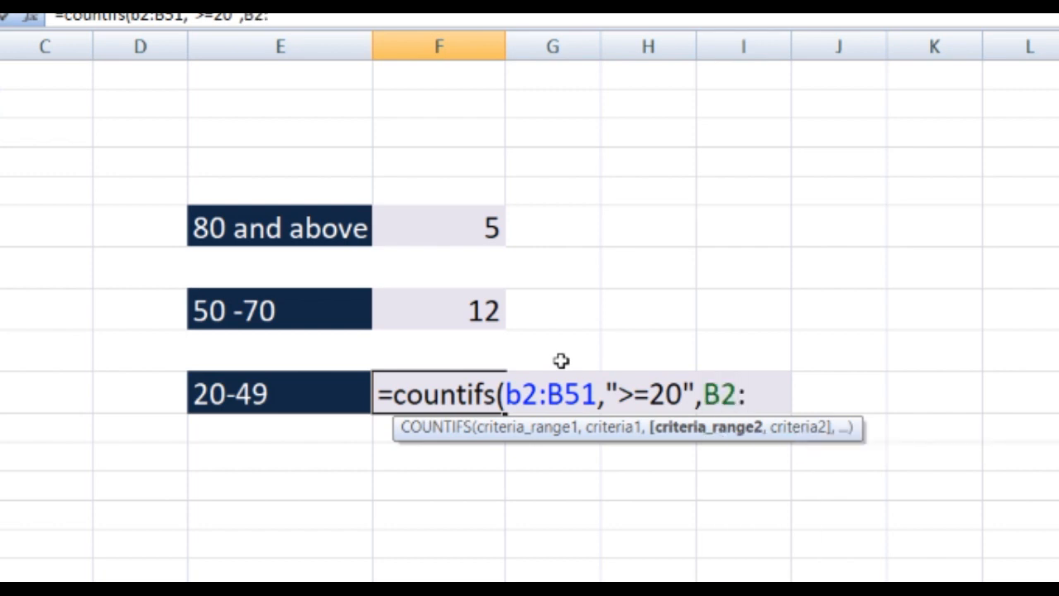
pyautogui.write('b51')
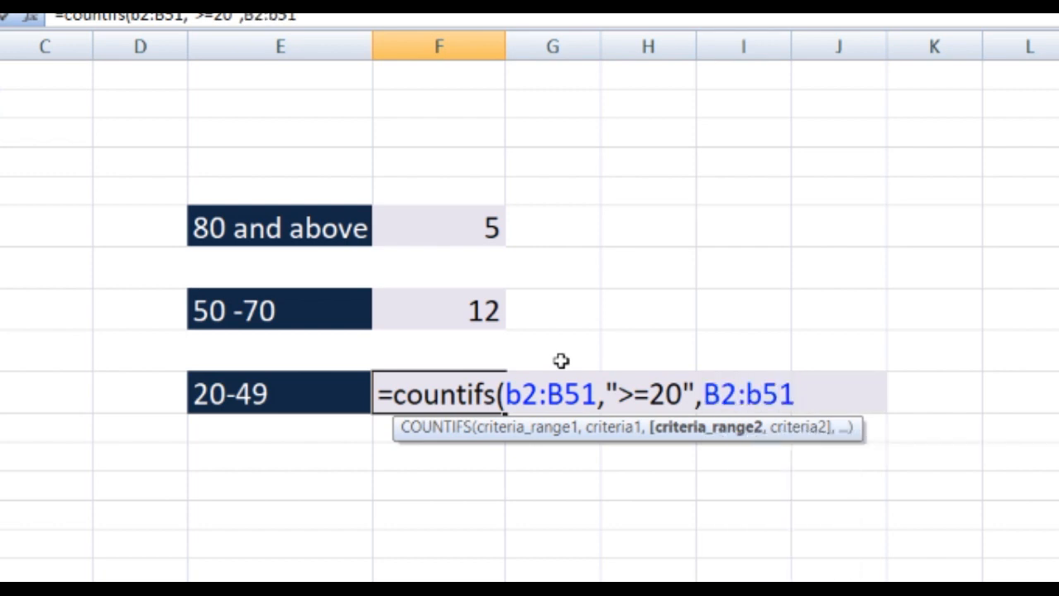
pyautogui.write(',"')
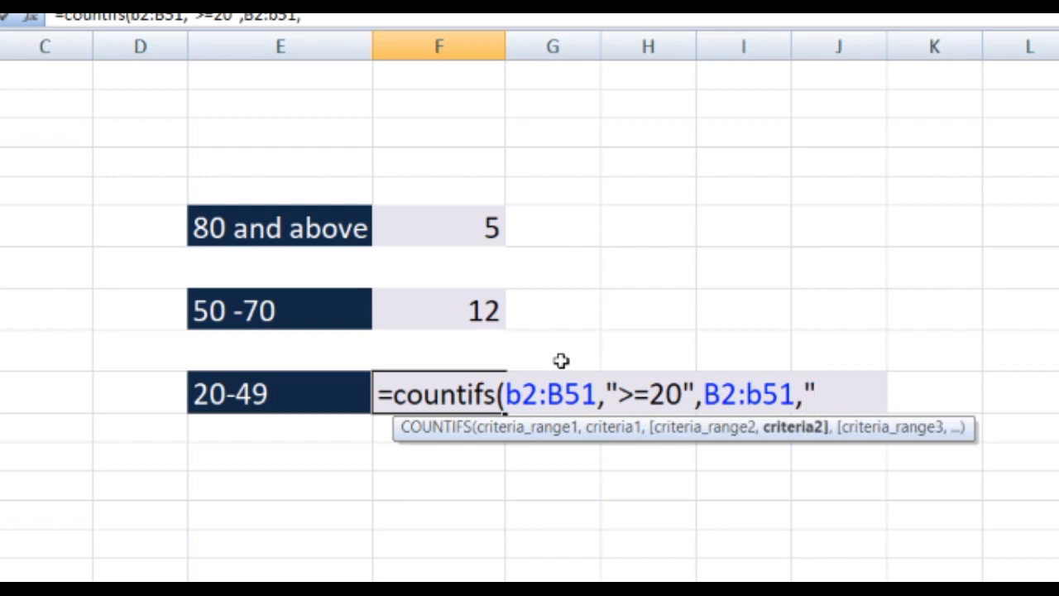
pyautogui.write('<=49")')
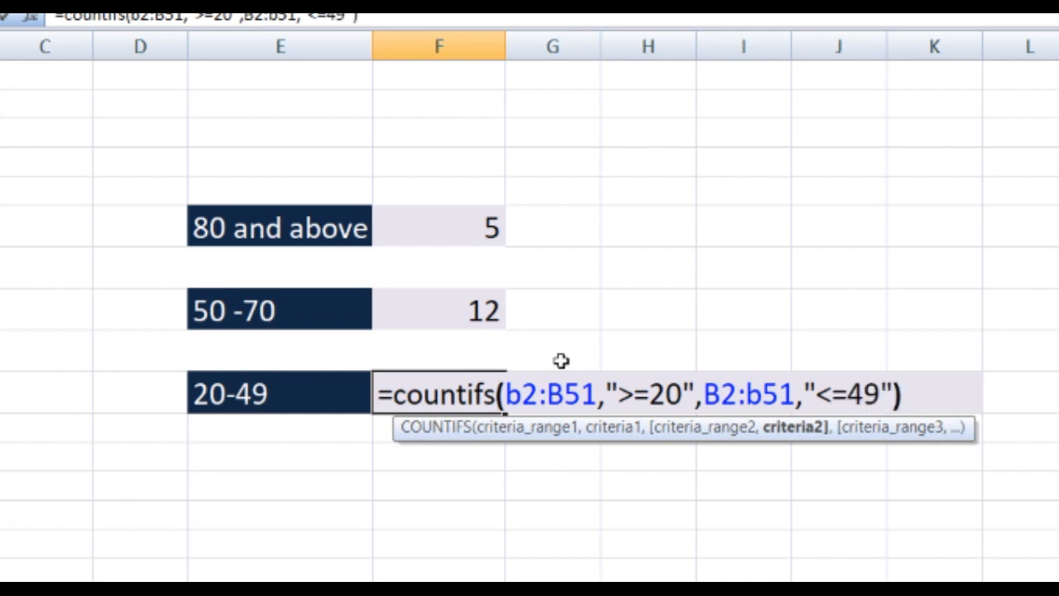
# - Complete the F10 COUNTIFS formula with the second criteria range B2:b51 and the criterion "<=49"
pyautogui.press('Return')
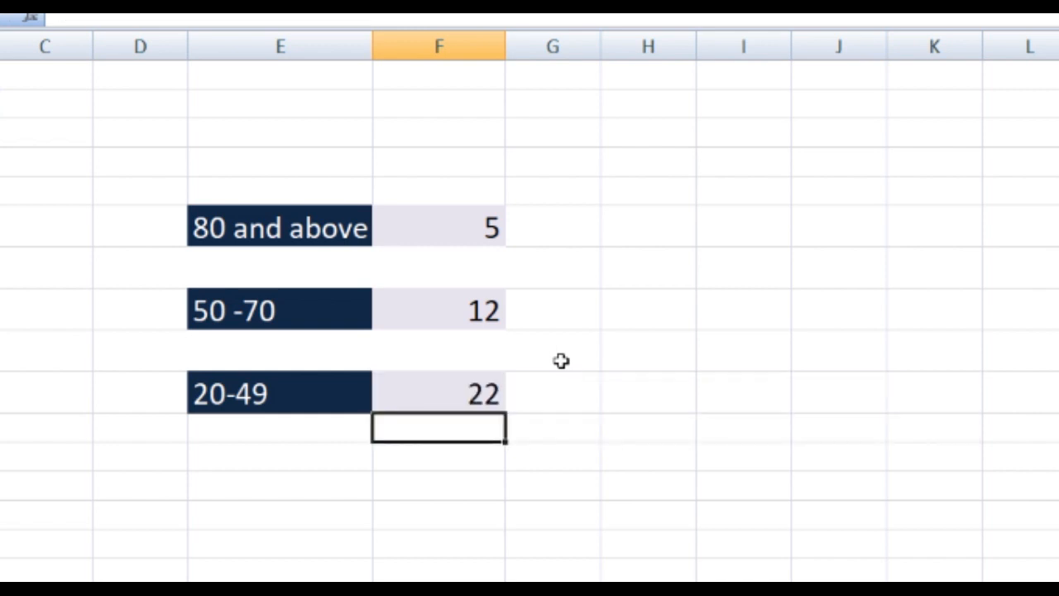
# - Review the entered count formulas beside the 20-49 and 80 and above labels
pyautogui.click(466, 388)
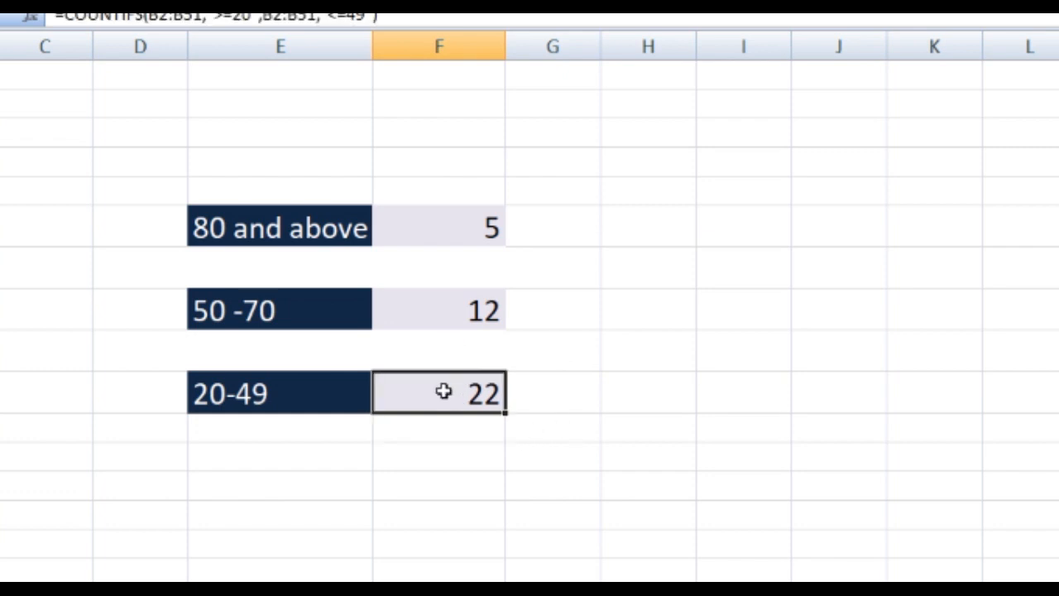
pyautogui.click(449, 231)
pyautogui.click(418, 382)
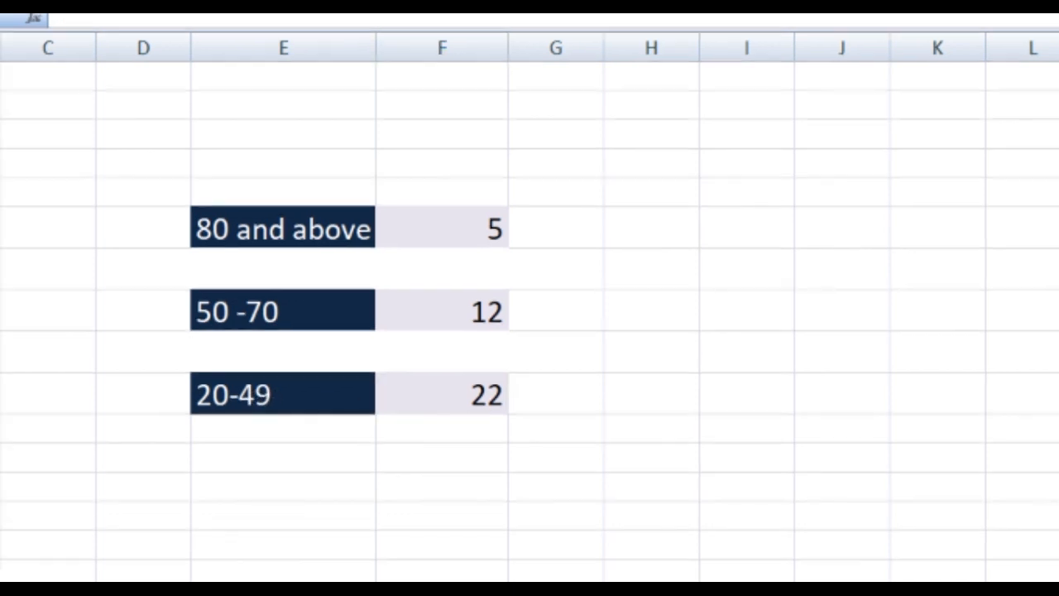
pyautogui.click(407, 556)
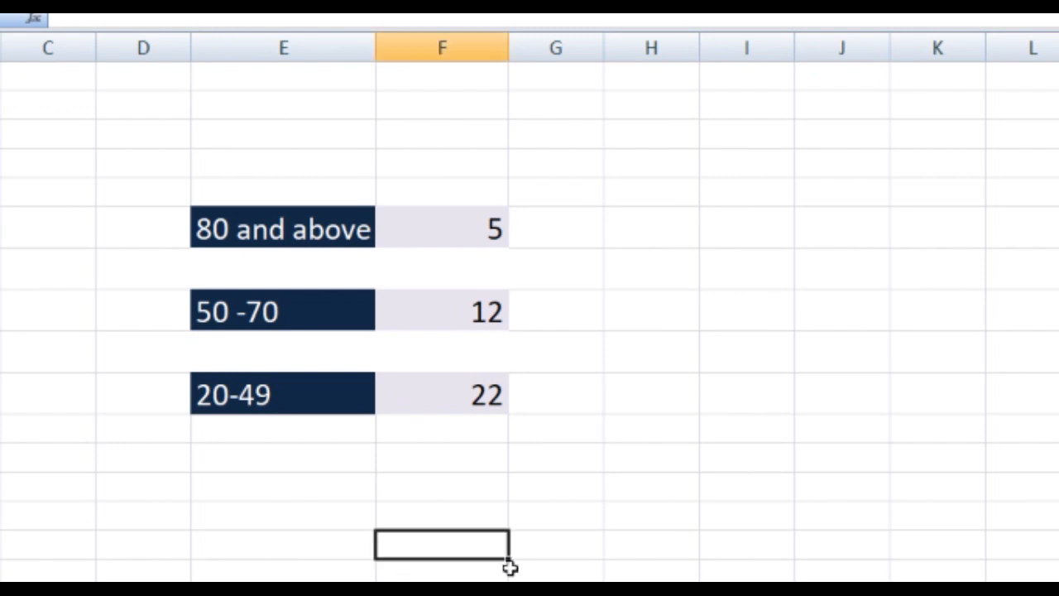
pyautogui.write('=')
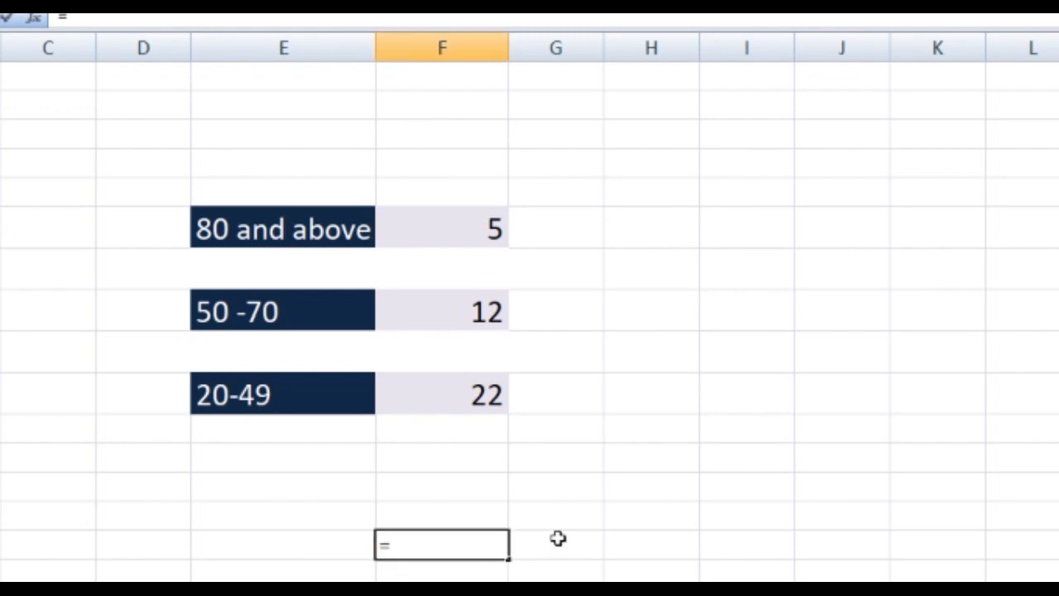
pyautogui.press('Escape')
pyautogui.click(563, 534)
# - Enter the heading sum in G5, above the cell next to the 80 and above count
pyautogui.click(560, 239)
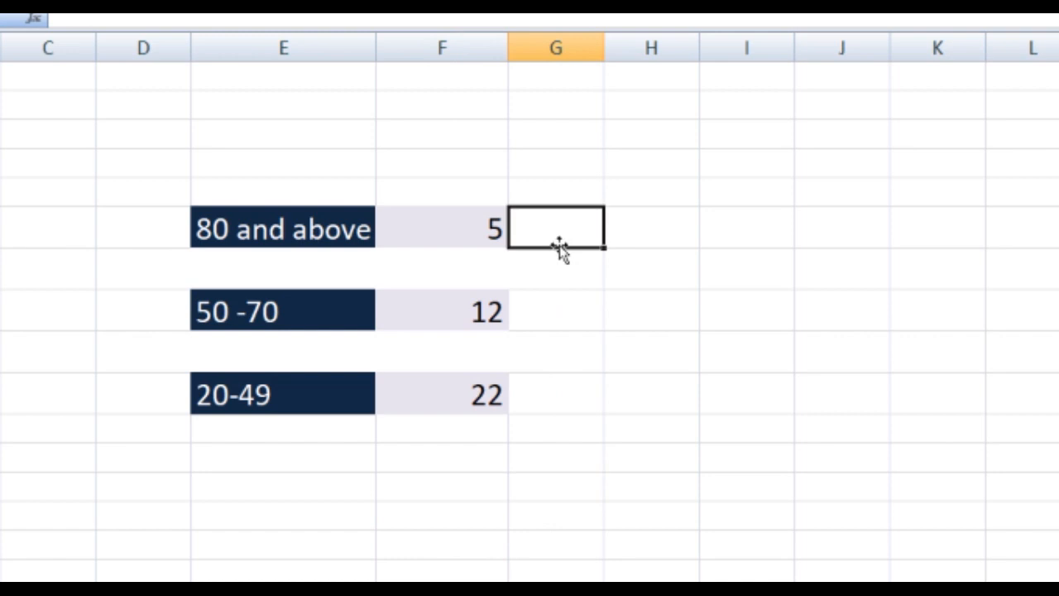
pyautogui.click(564, 191)
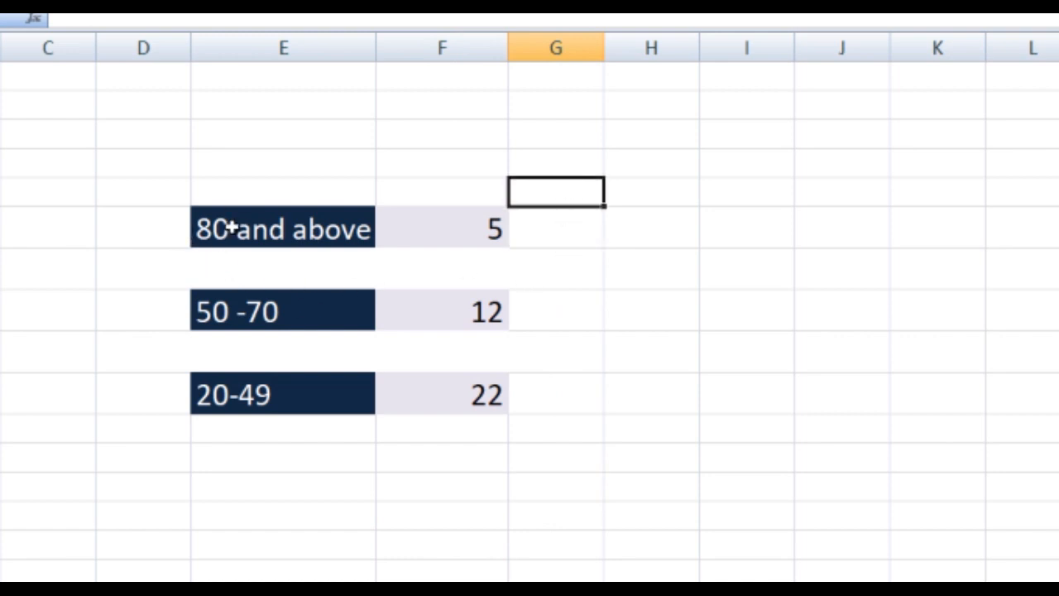
pyautogui.write('sum')
# - Start a SUMIF formula in G6, below the sum heading and beside the 80 and above count
pyautogui.click(571, 220)
pyautogui.write('=')
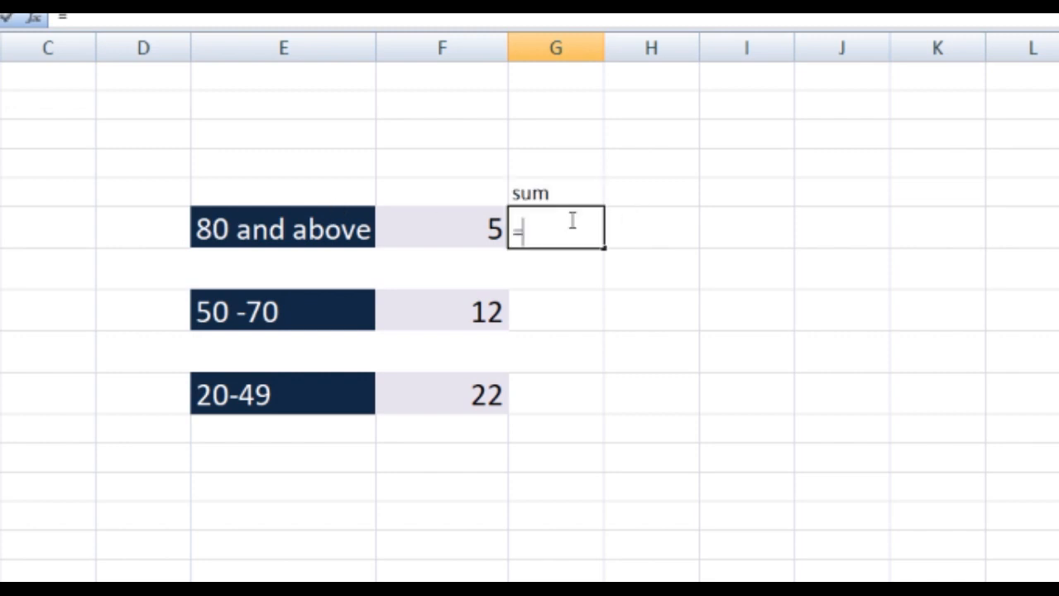
pyautogui.write('sum')
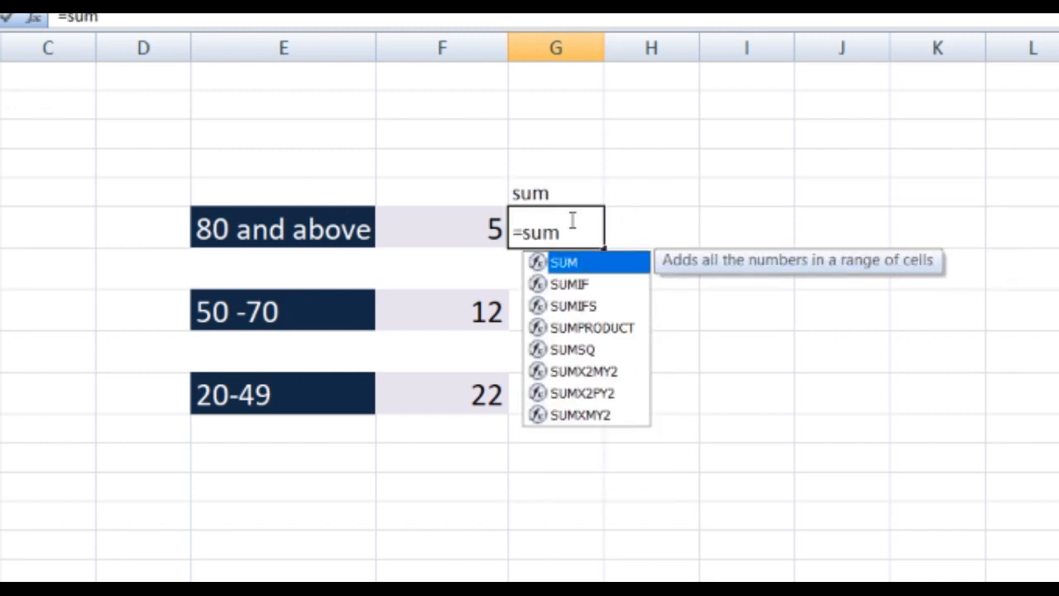
pyautogui.write('if')
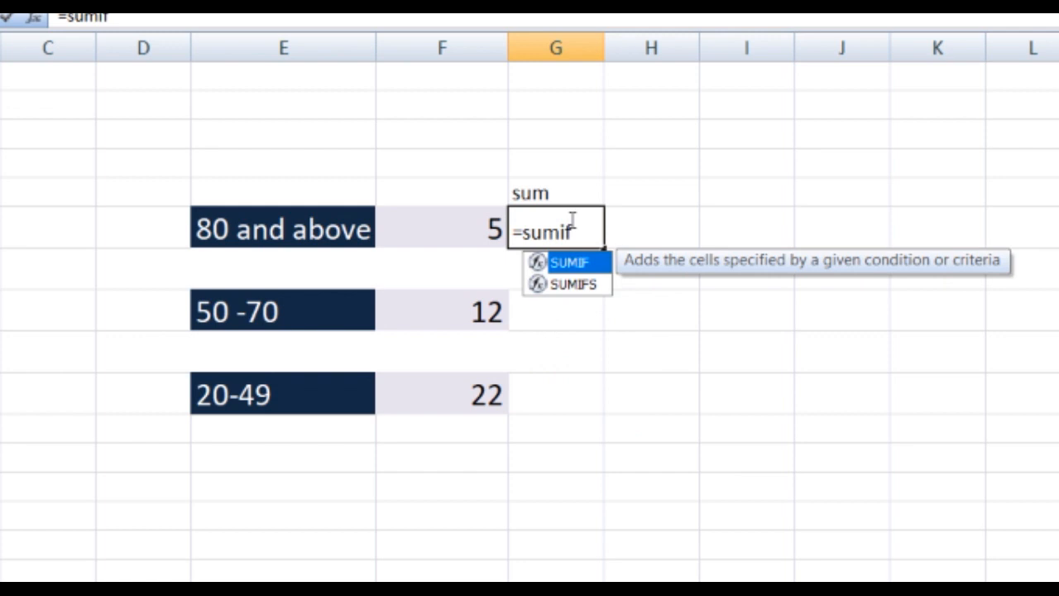
pyautogui.write('(')
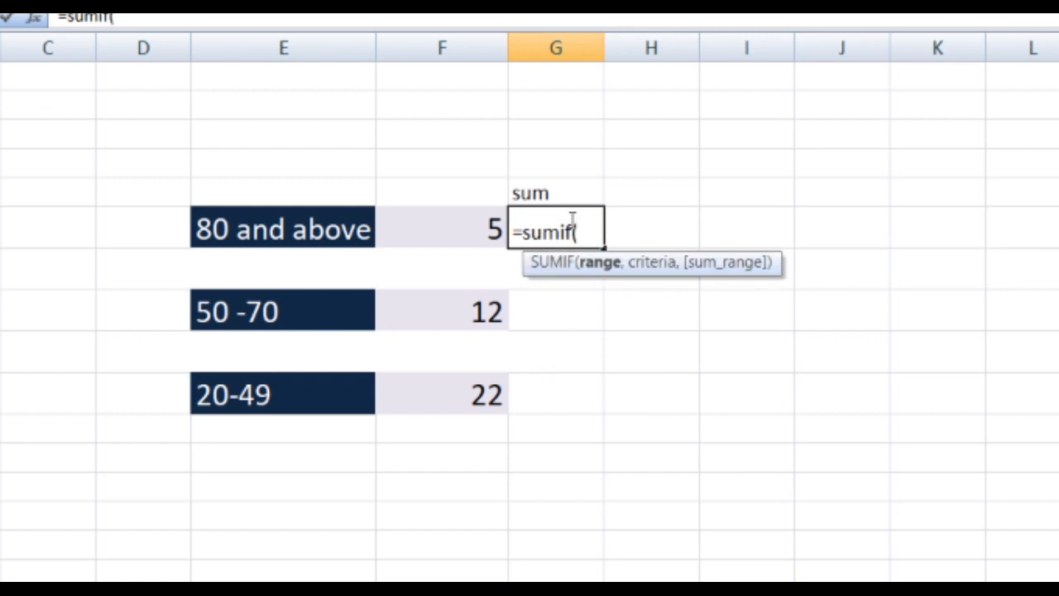
pyautogui.write('b1')
# - Enter b2:b51 as the range of the G6 SUMIF formula
pyautogui.press('BackSpace')
pyautogui.write('2b51')
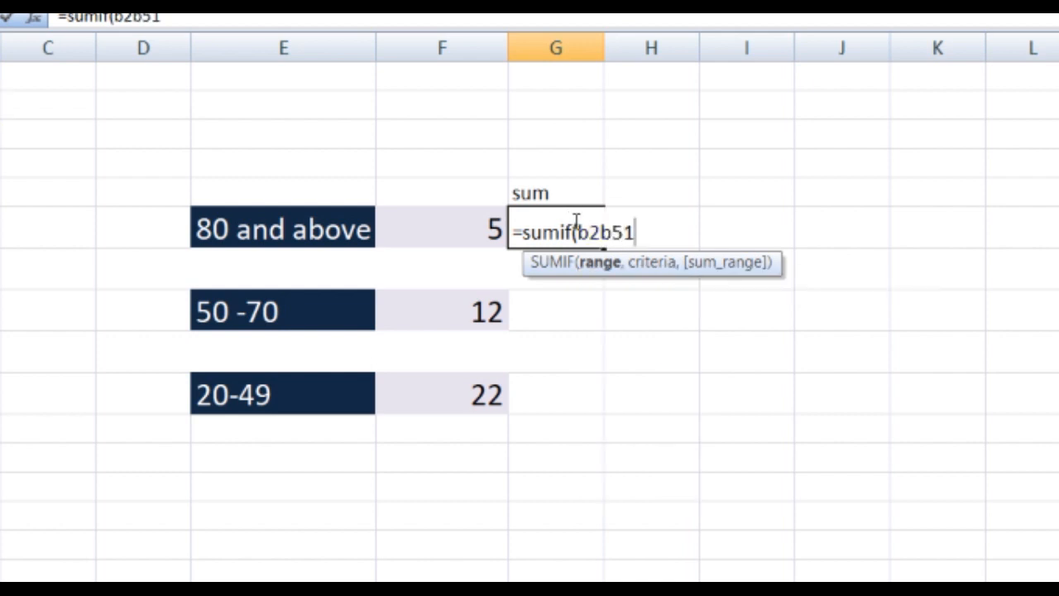
pyautogui.click(604, 232)
pyautogui.write(':')
pyautogui.click(649, 233)
# - Complete the G6 SUMIF formula with the criterion ">=80" and select the cell to check it
pyautogui.write(',')
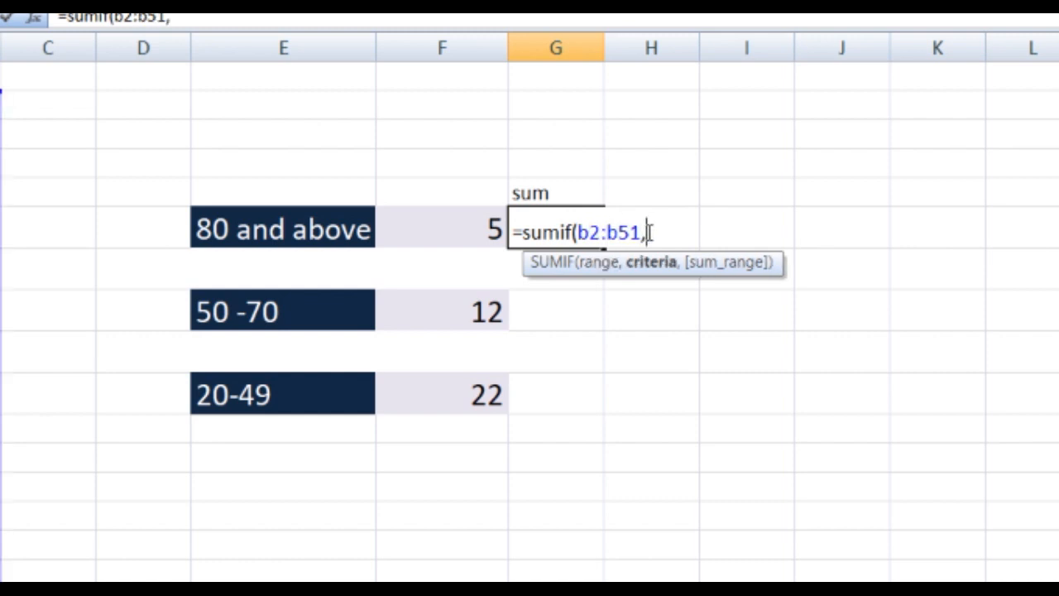
pyautogui.write('">=80')
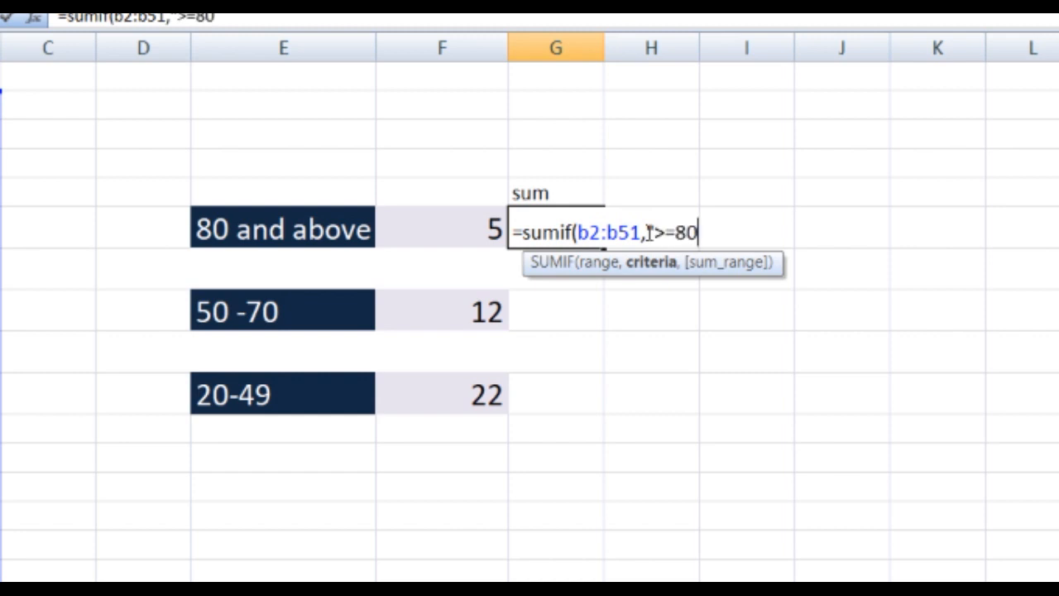
pyautogui.write('")')
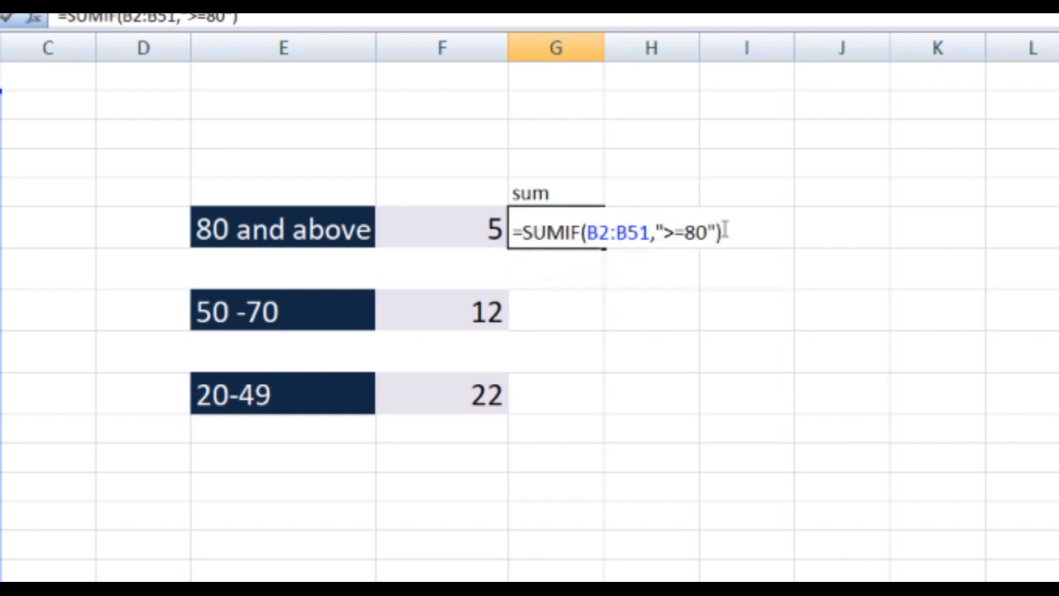
pyautogui.press('Return')
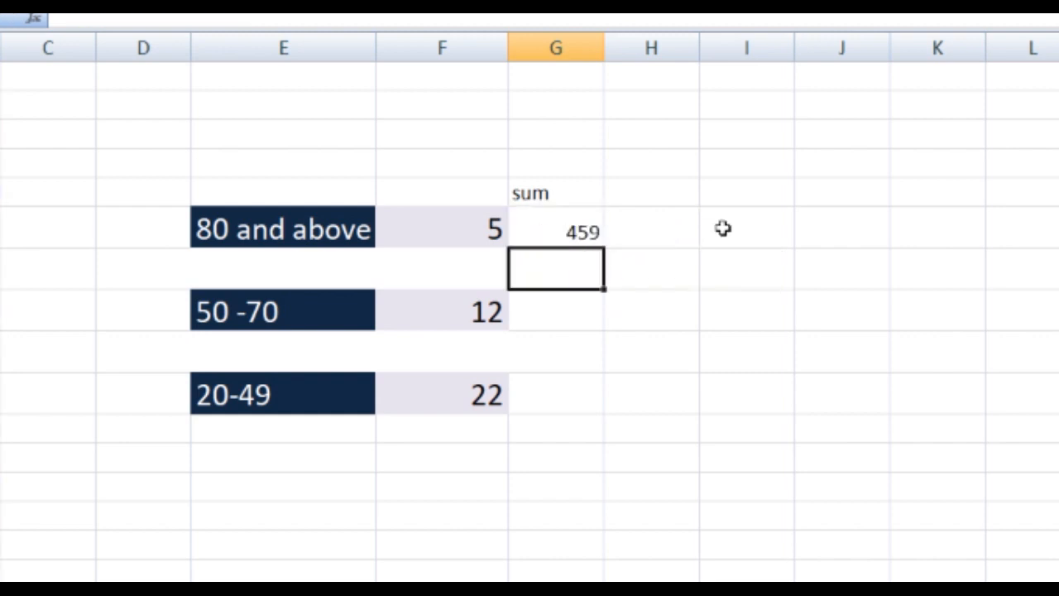
pyautogui.click(534, 226)
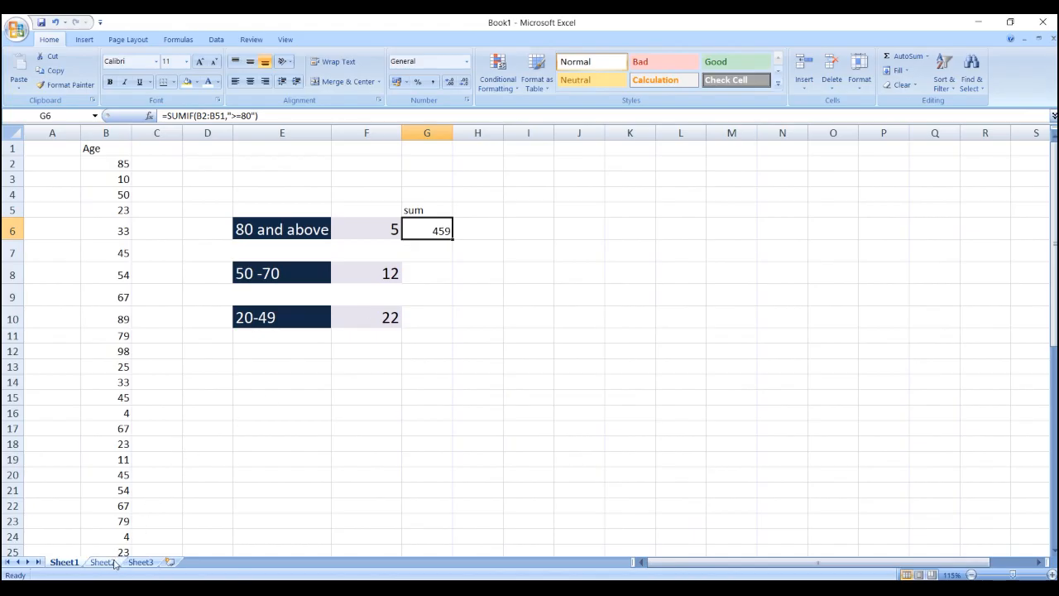
# - Open Sheet2 and examine the Name and expenses column headings
pyautogui.click(103, 562)
pyautogui.scroll(3, 132, 456)
pyautogui.click(68, 185)
pyautogui.click(53, 169)
pyautogui.click(52, 145)
pyautogui.click(89, 145)
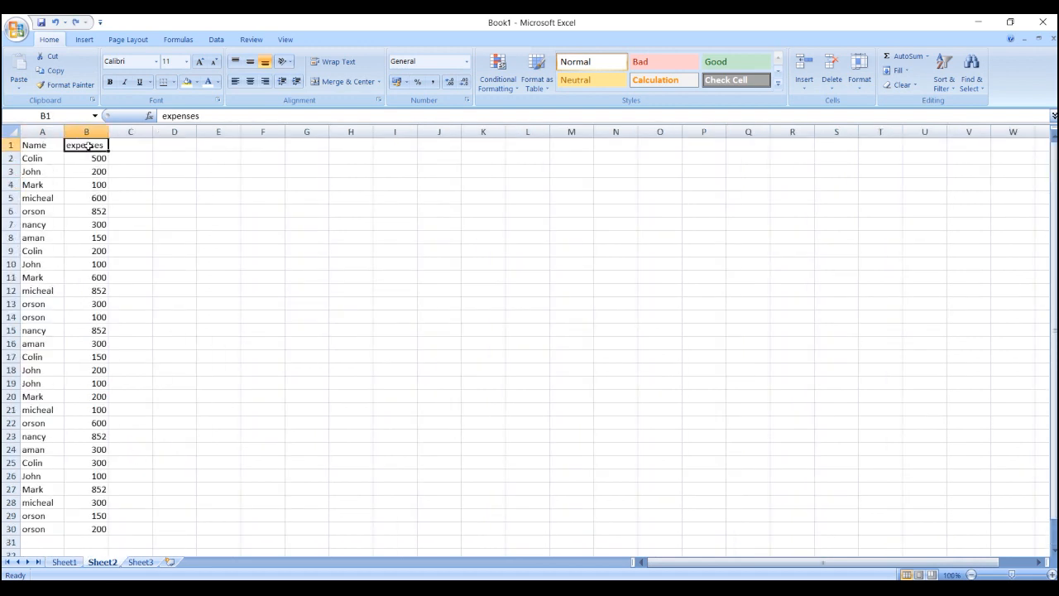
# - Examine the expenses of the person named in A2, including the repeated entries in rows 9 and 17
pyautogui.click(31, 160)
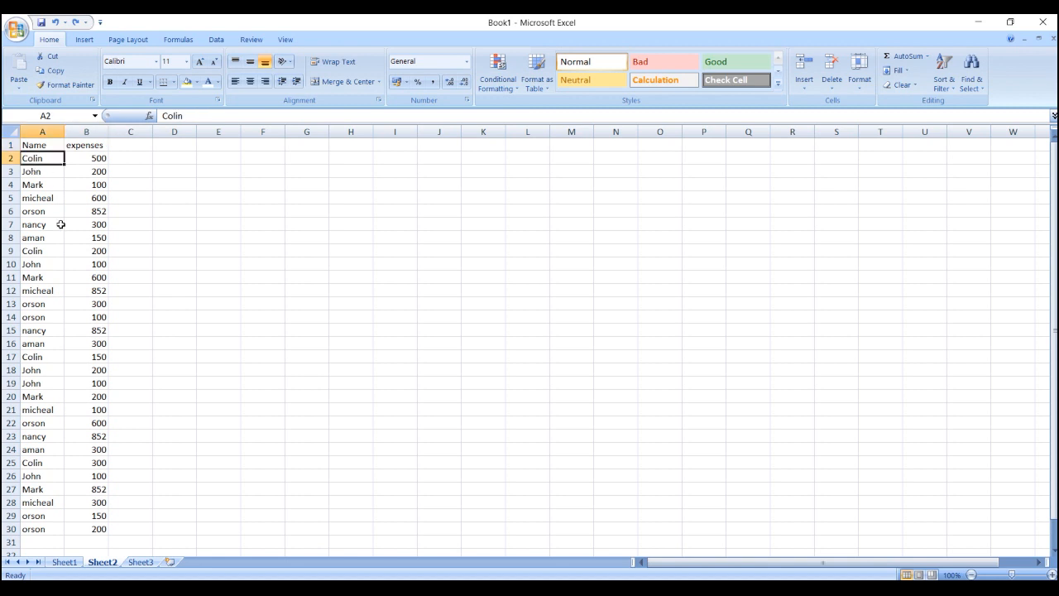
pyautogui.click(77, 159)
pyautogui.click(51, 159)
pyautogui.click(96, 158)
pyautogui.click(44, 157)
pyautogui.click(80, 161)
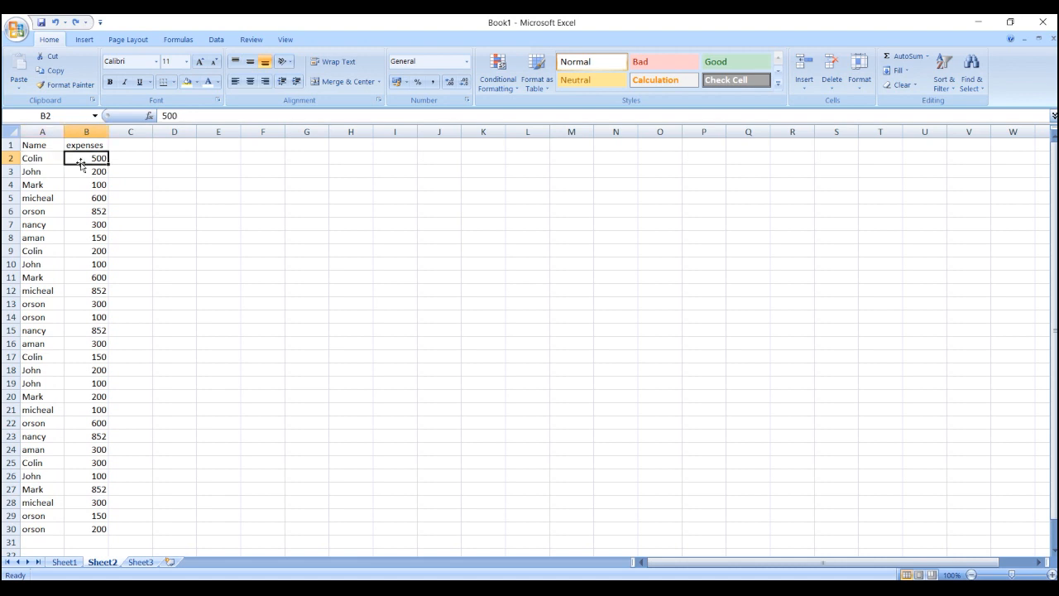
pyautogui.click(37, 160)
pyautogui.click(78, 161)
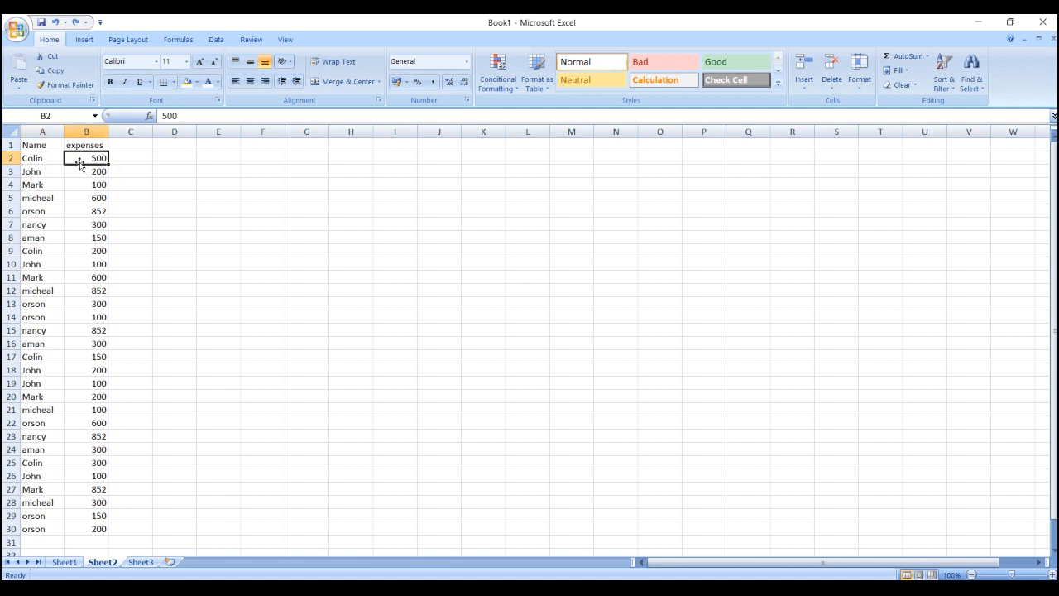
pyautogui.click(44, 251)
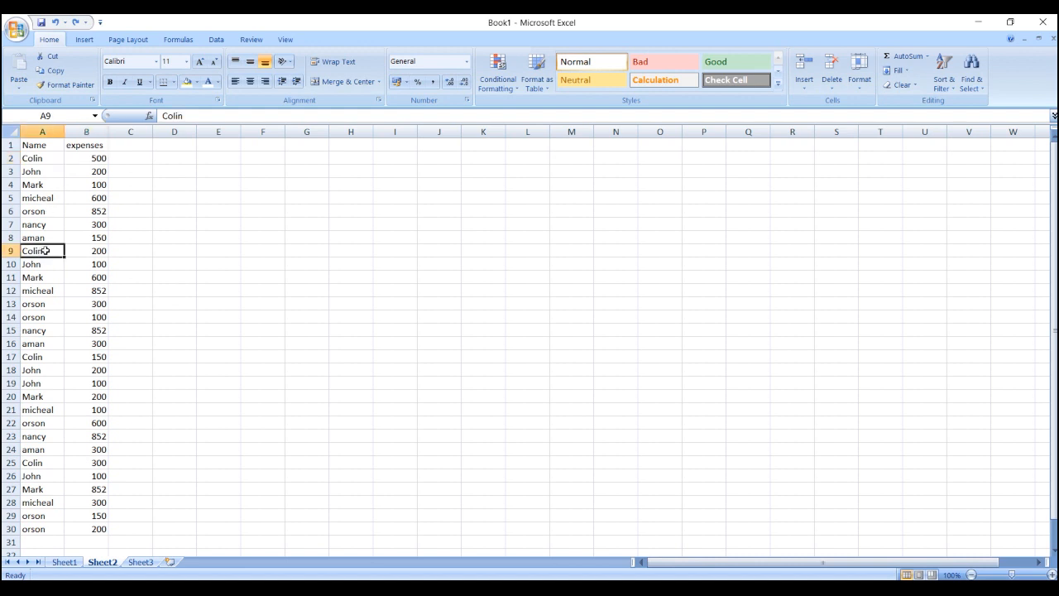
pyautogui.click(81, 252)
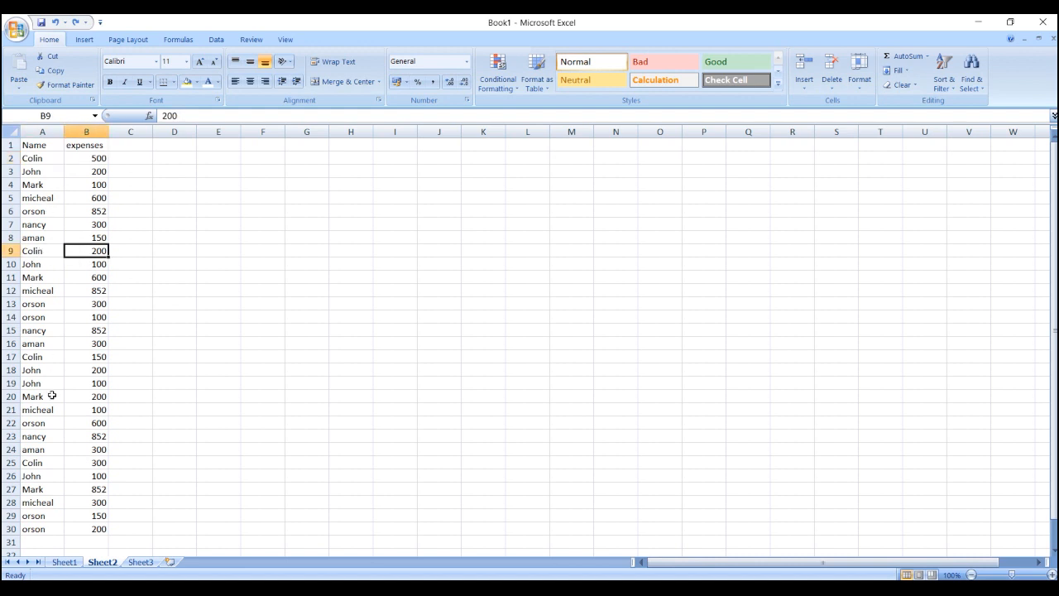
pyautogui.click(42, 356)
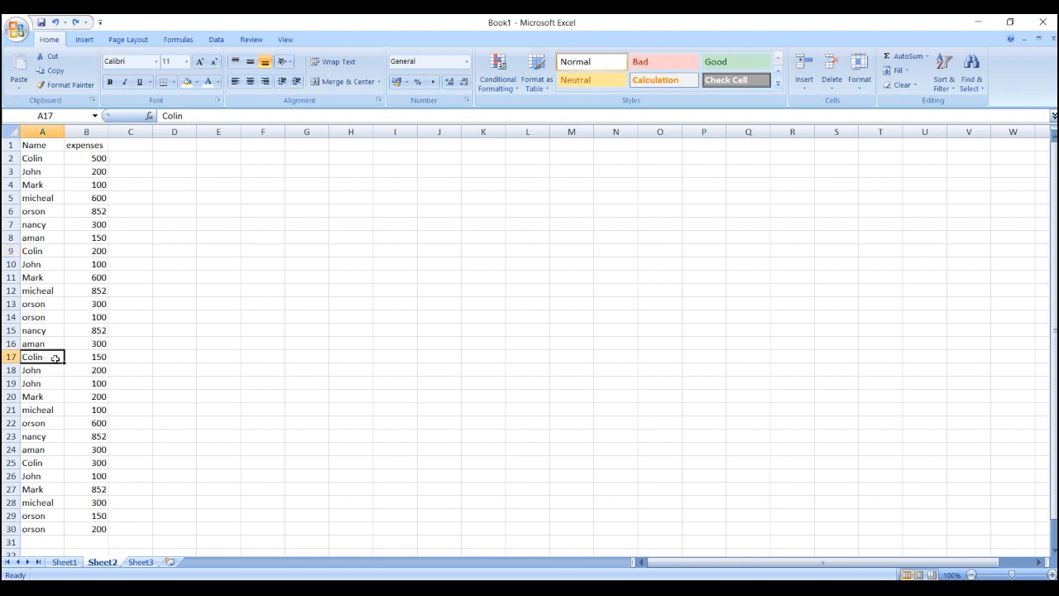
pyautogui.click(92, 356)
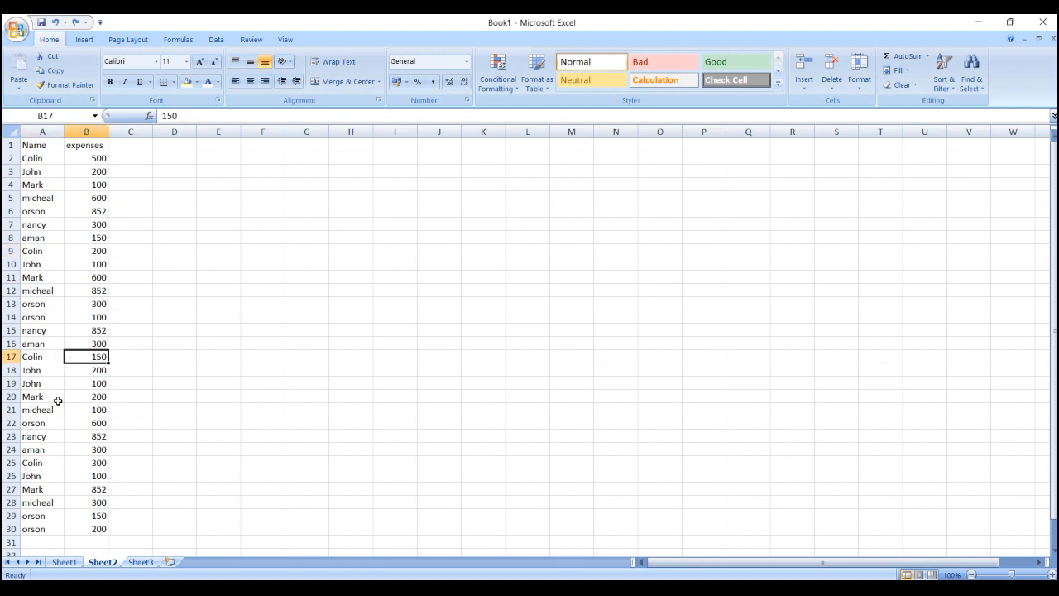
# - Look through the other names listed in column A of Sheet2
pyautogui.scroll(-4, 95, 377)
pyautogui.scroll(4, 97, 384)
pyautogui.click(40, 172)
pyautogui.click(34, 200)
pyautogui.click(26, 239)
pyautogui.click(32, 250)
pyautogui.click(37, 280)
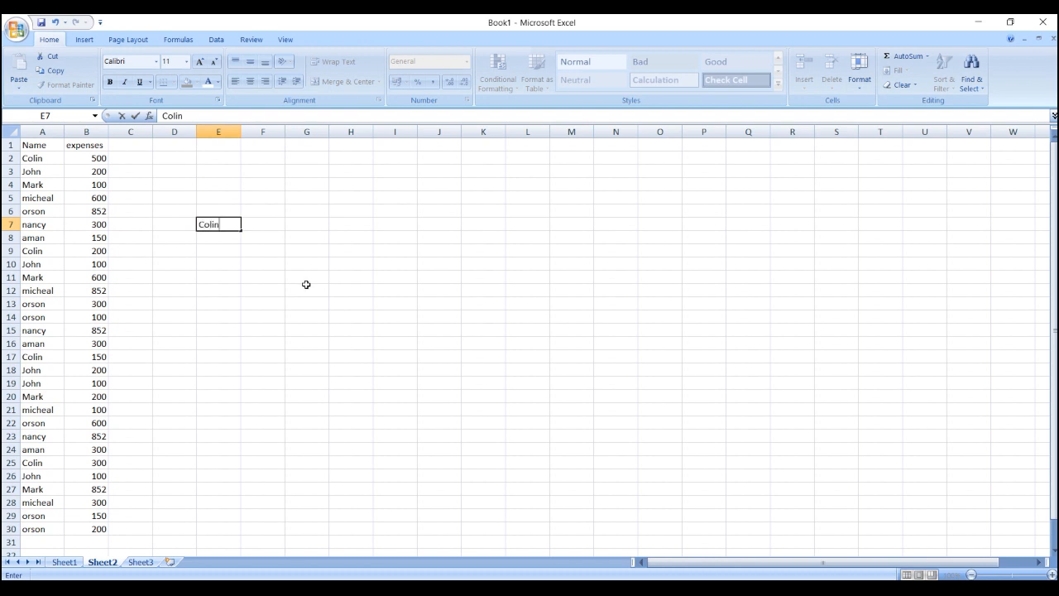
# - Label E7 with the name from A2 and start a SUMIF formula in F7 with A2:A29 as the range
pyautogui.click(267, 229)
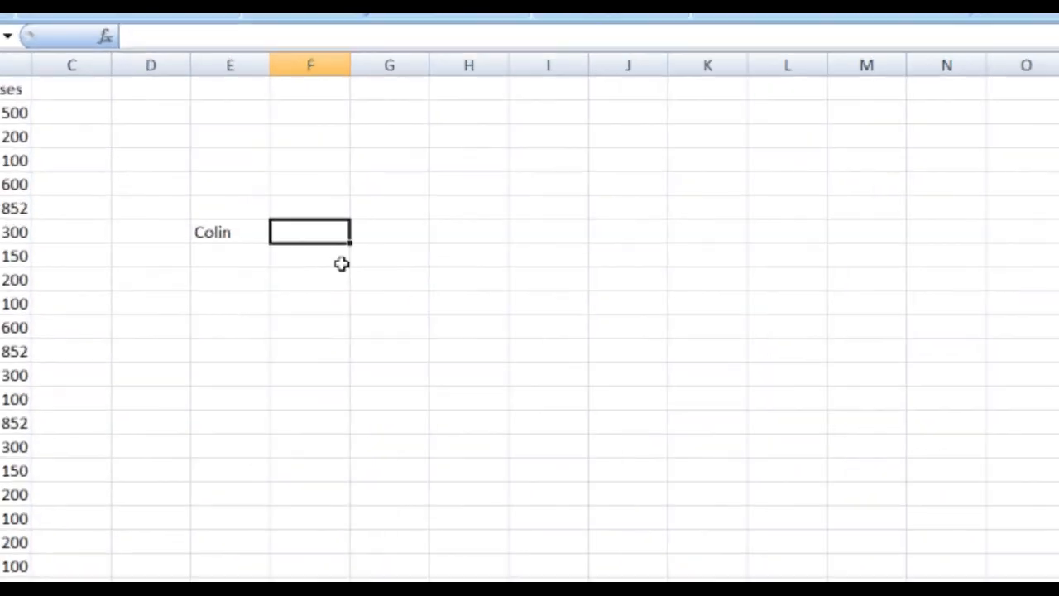
pyautogui.write('=sum')
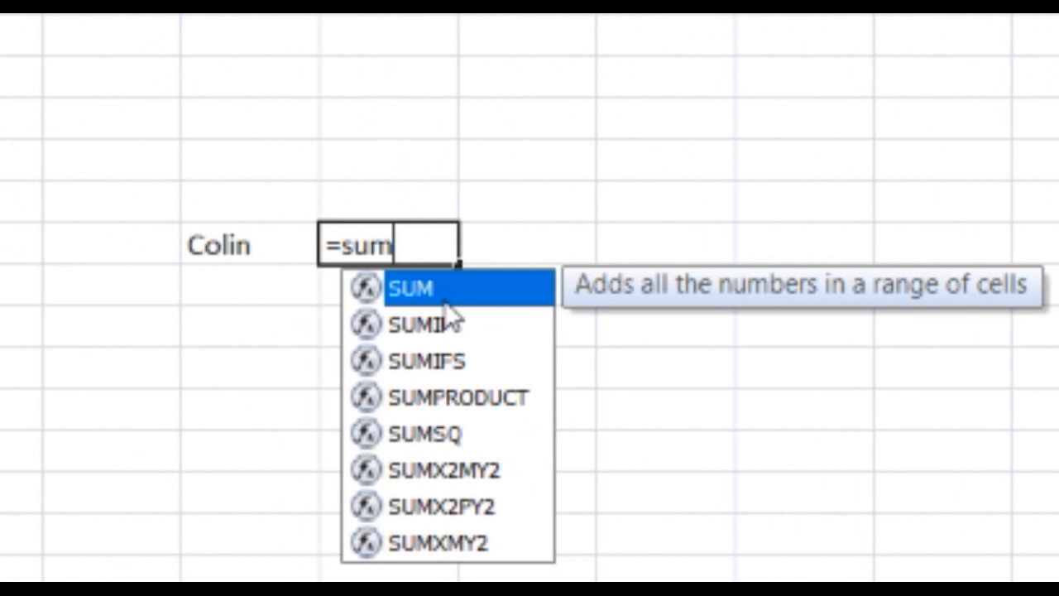
pyautogui.write('if(')
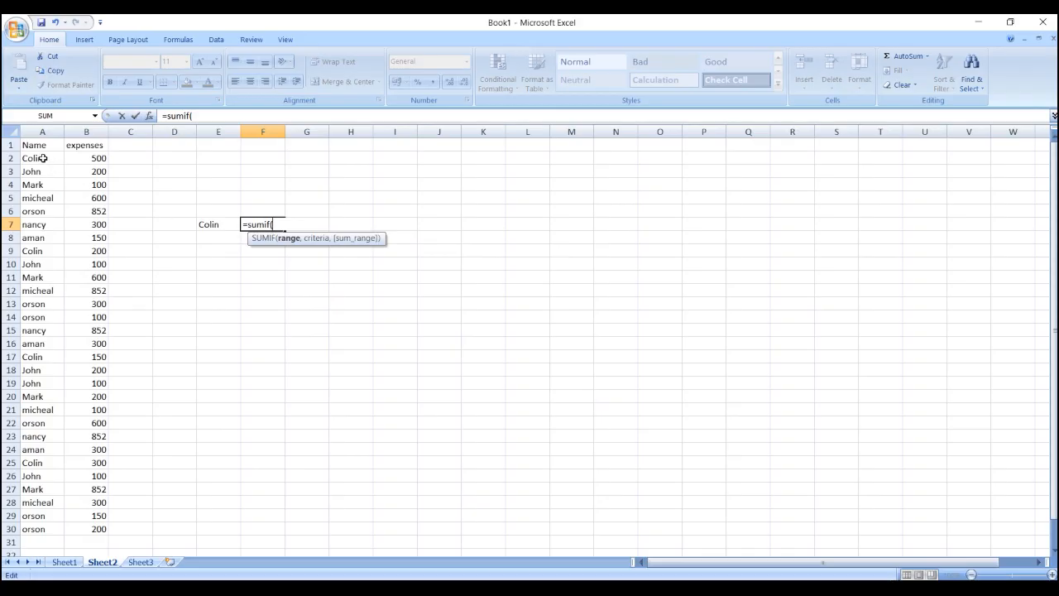
pyautogui.moveTo(43, 158); pyautogui.dragTo(41, 514)
pyautogui.write(',')
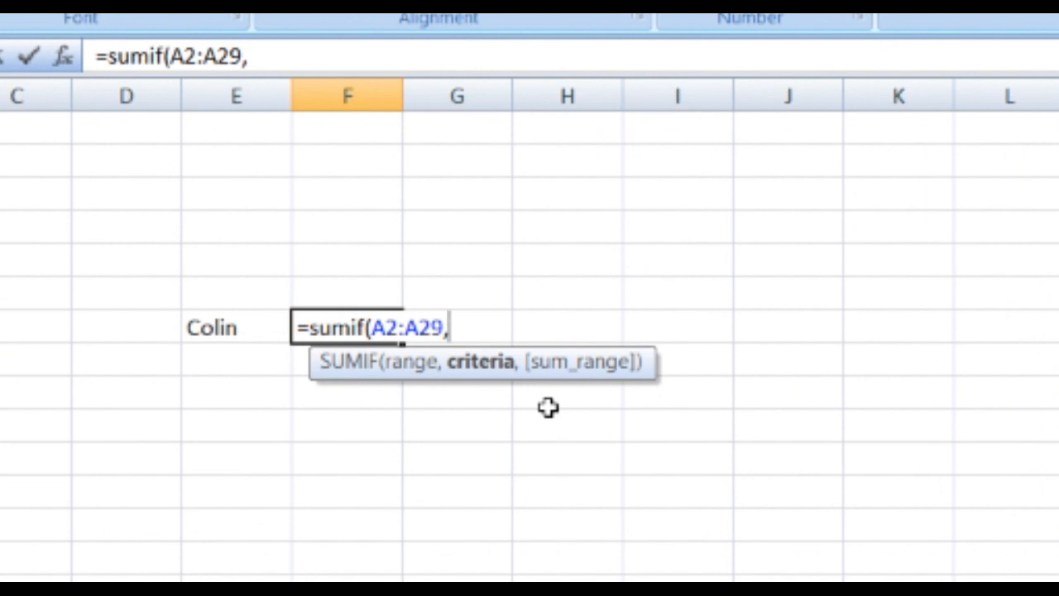
# - Add the criterion of "=" followed by the name in E7 and the sum range B2:B30 to the F7 formula
pyautogui.write('"=Colin')
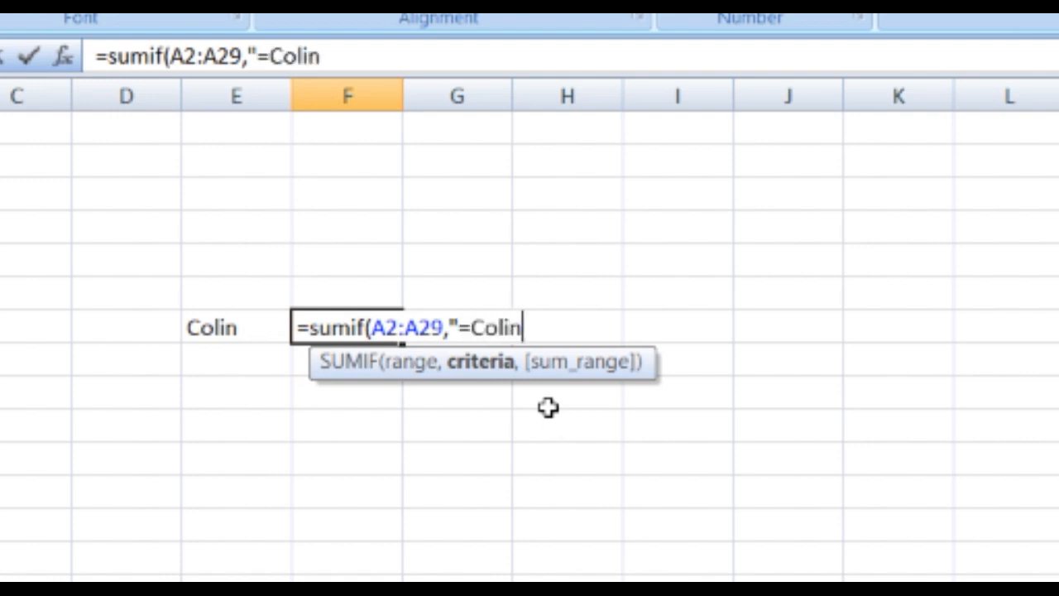
pyautogui.write('",')
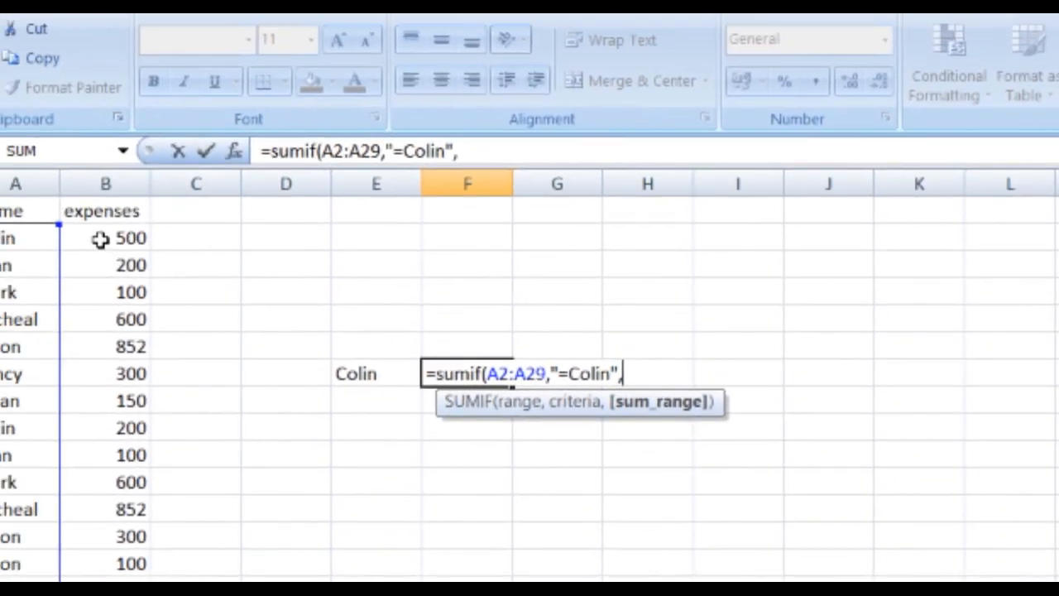
pyautogui.moveTo(104, 286); pyautogui.dragTo(138, 543)
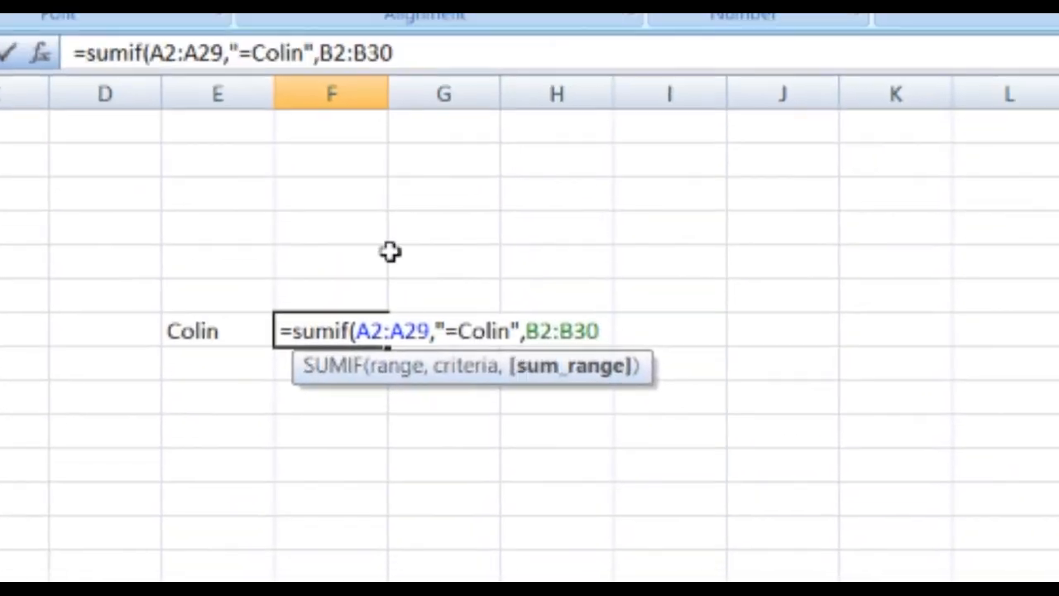
# - Correct the F7 formula's criteria range to A2:A30, enter the completed formula and check it against the label in E7
pyautogui.click(511, 331)
pyautogui.click(414, 329)
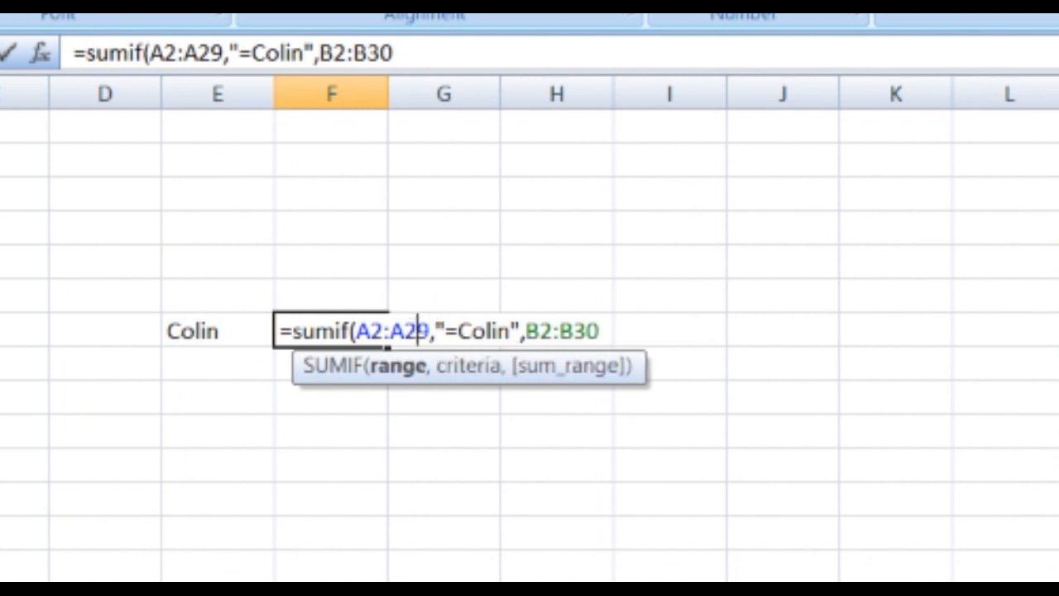
pyautogui.press('BackSpace')
pyautogui.press('BackSpace')
pyautogui.write('30')
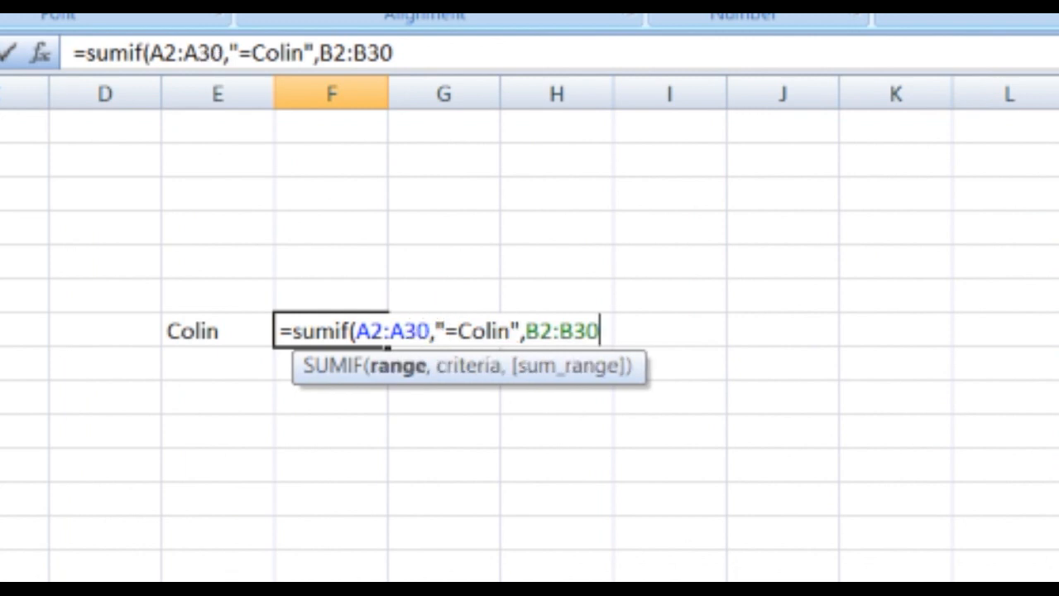
pyautogui.click(602, 327)
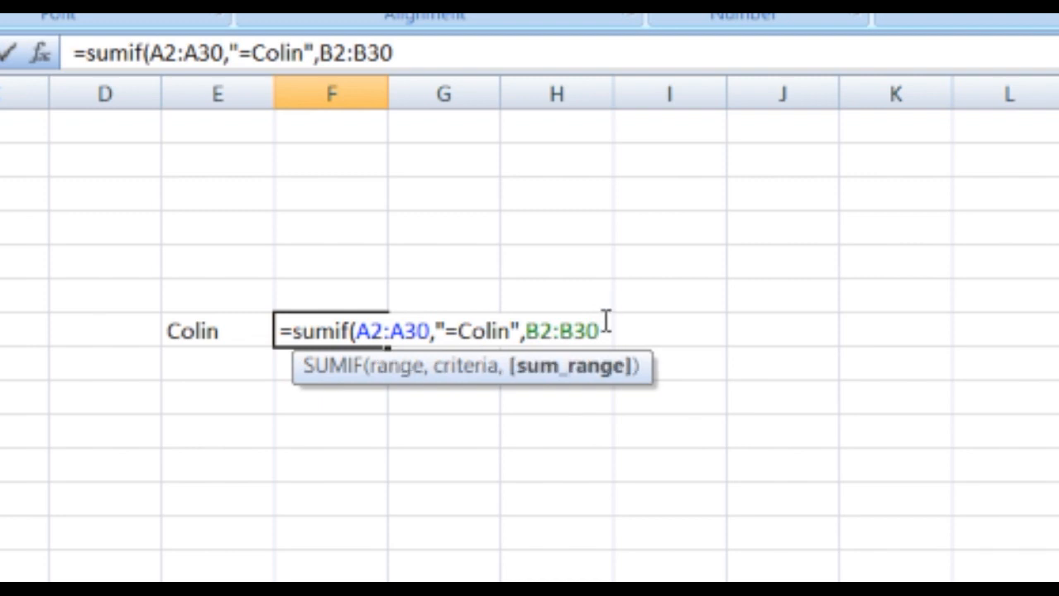
pyautogui.write(')')
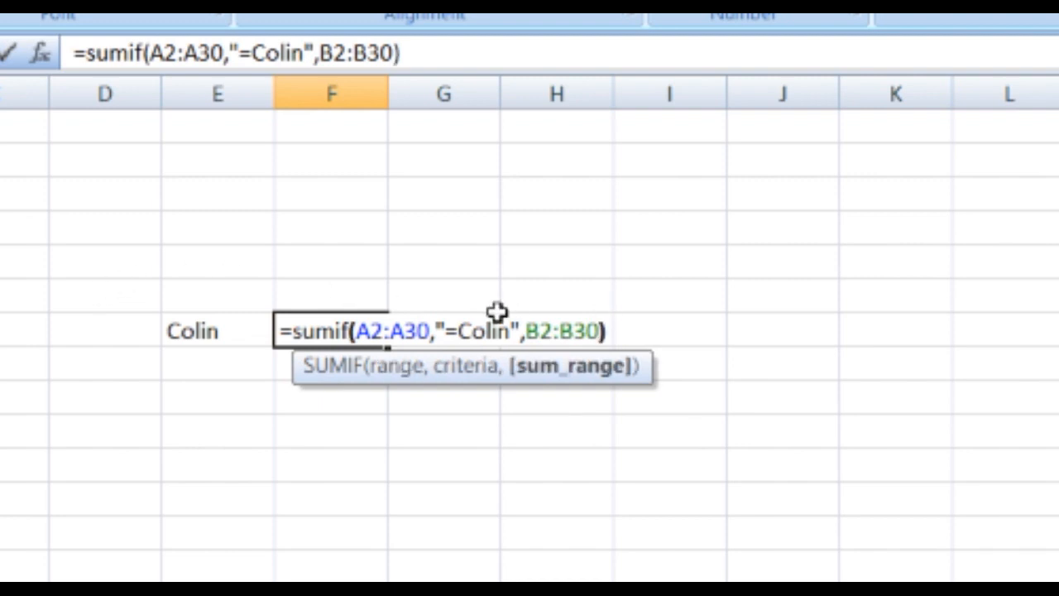
pyautogui.press('Return')
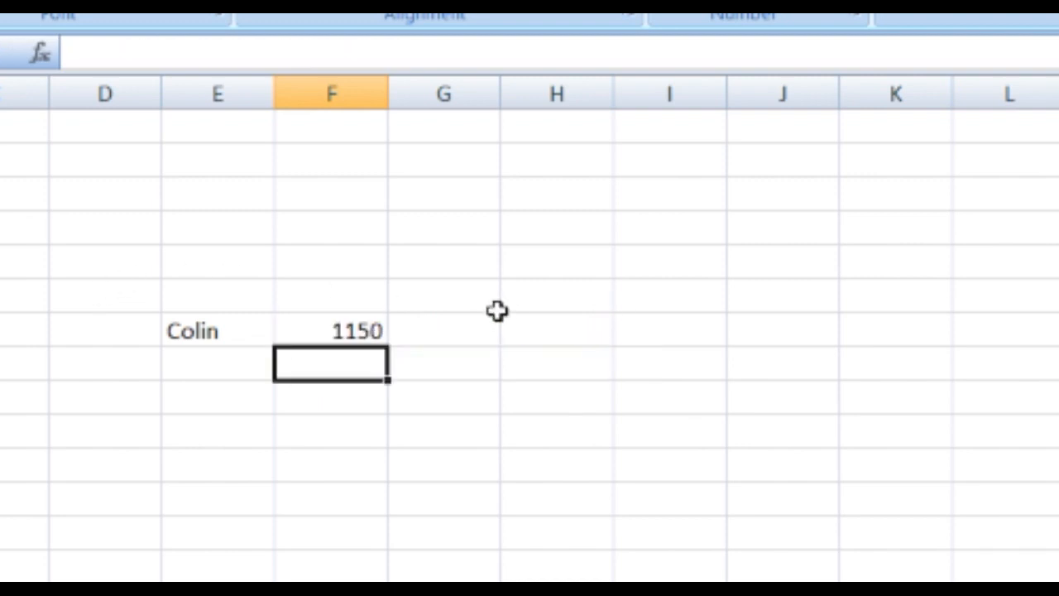
pyautogui.click(347, 331)
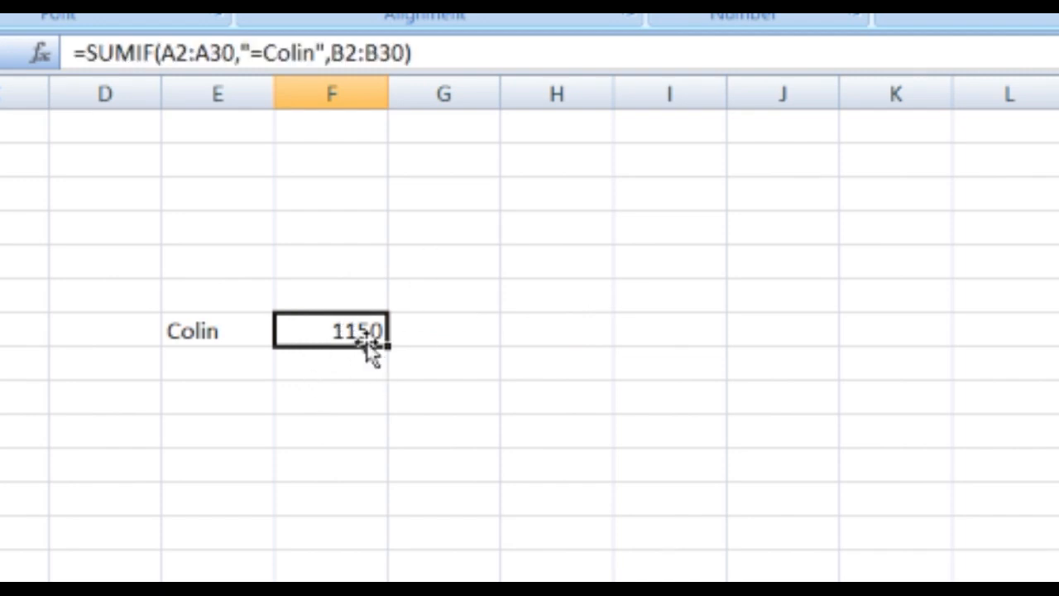
pyautogui.click(212, 339)
pyautogui.click(315, 330)
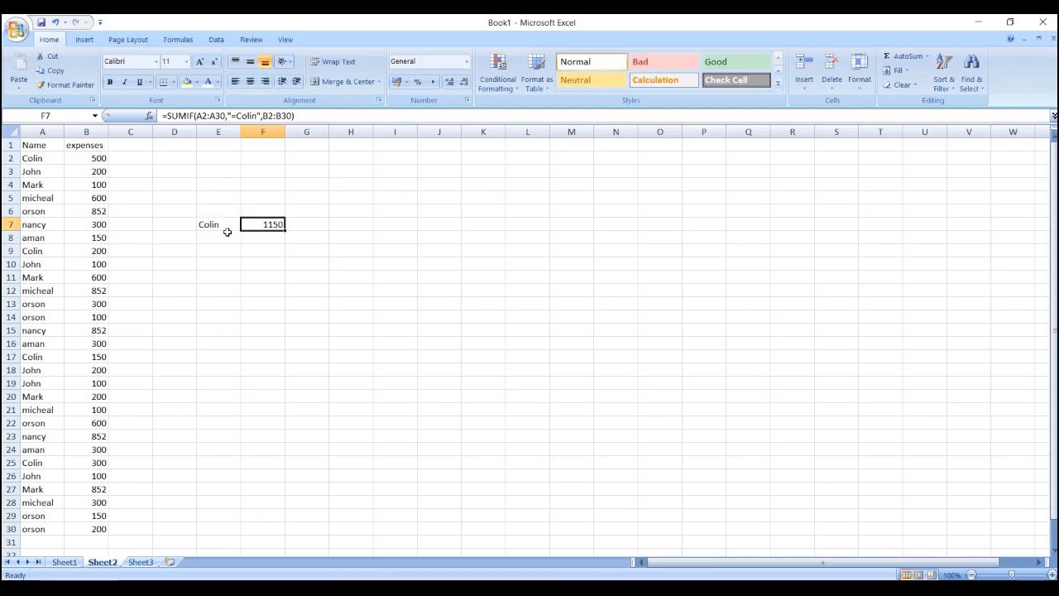
# - Label E8 with the name from A3 and start a SUMIF formula in F8 with A2:A30 as the range
pyautogui.click(222, 237)
pyautogui.write('John')
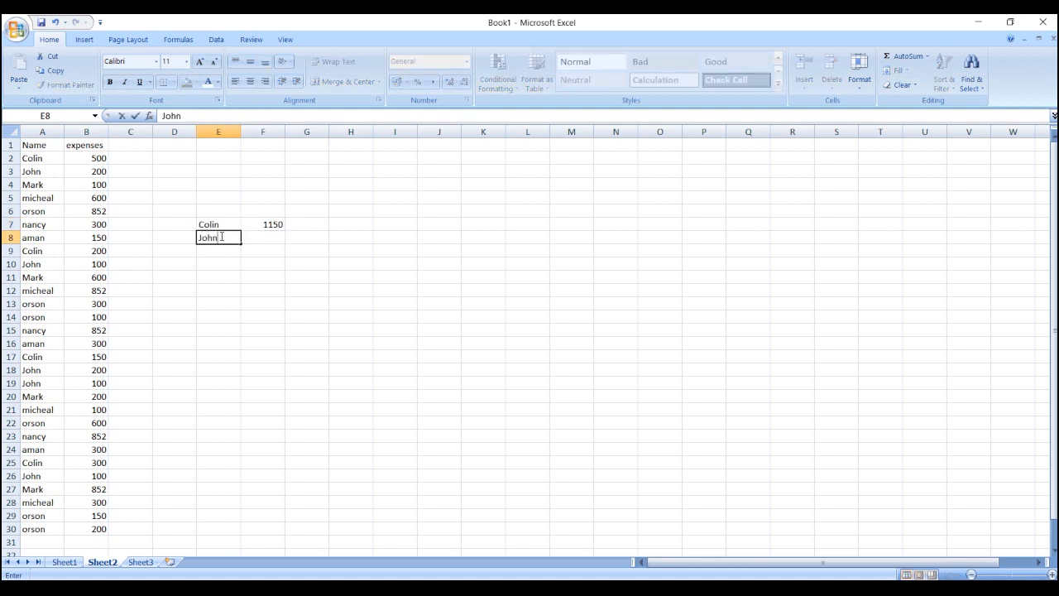
pyautogui.click(251, 235)
pyautogui.write('=sumif')
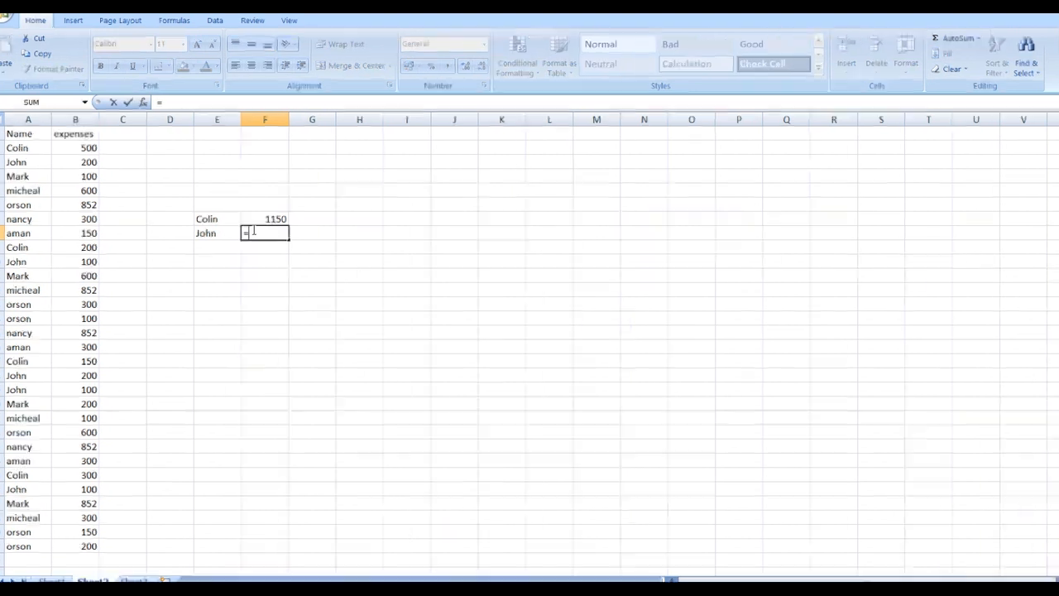
pyautogui.write('(')
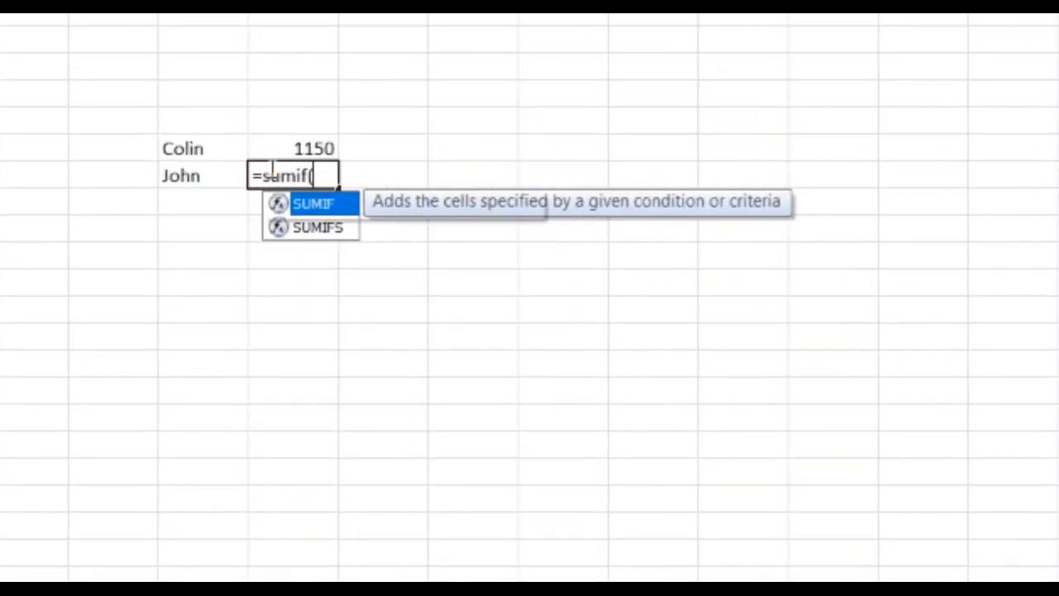
pyautogui.moveTo(0, 14); pyautogui.dragTo(0, 595)
pyautogui.scroll(-1, 422, 399)
pyautogui.scroll(1, 423, 400)
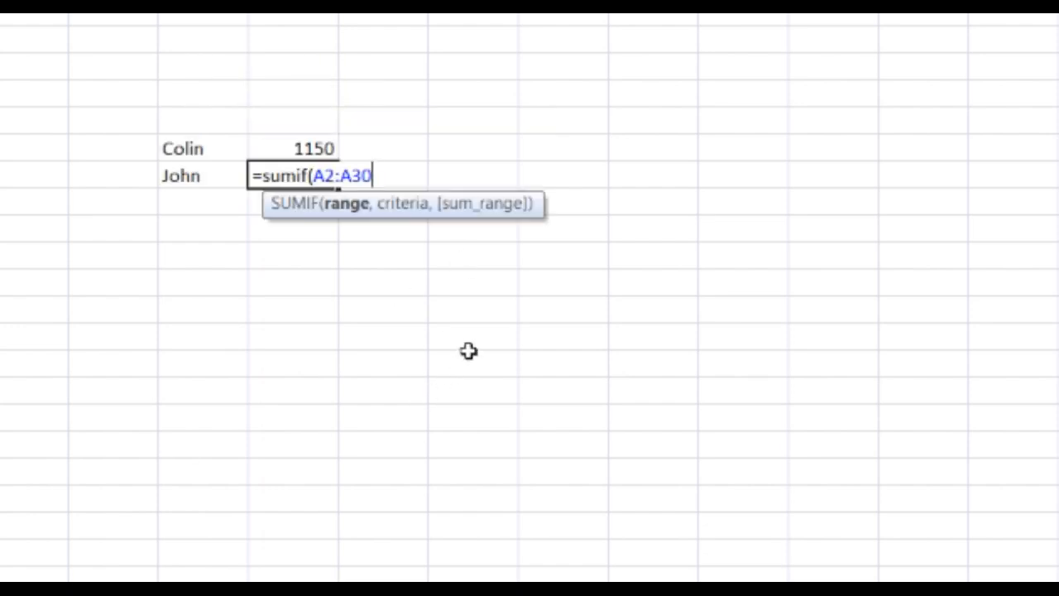
# - Complete the F8 formula with the criterion "=" followed by the name in E8 and the sum range B2:B30, and enter it
pyautogui.write(',"')
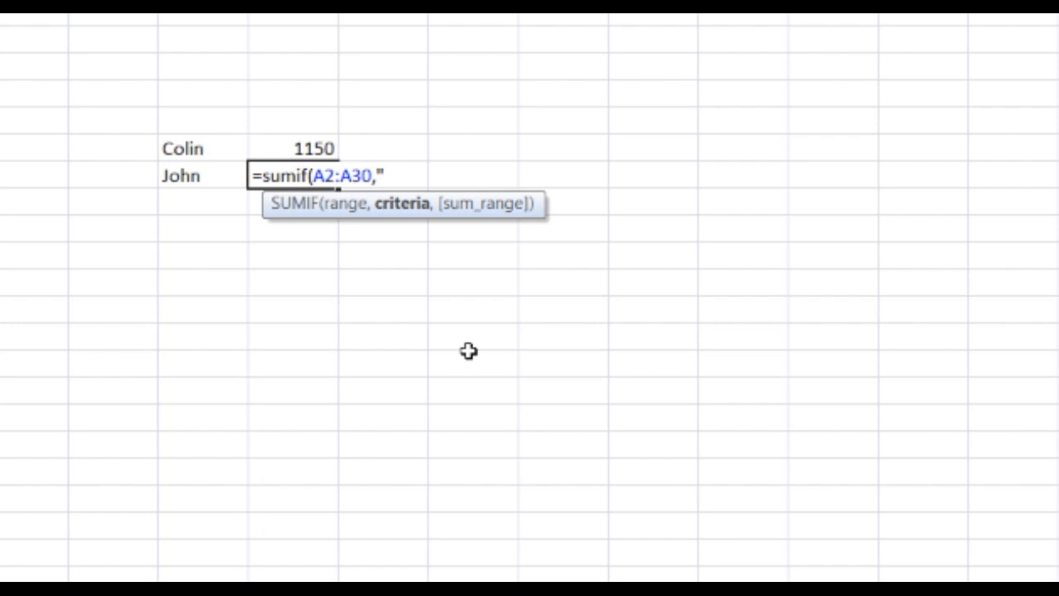
pyautogui.write('=John",')
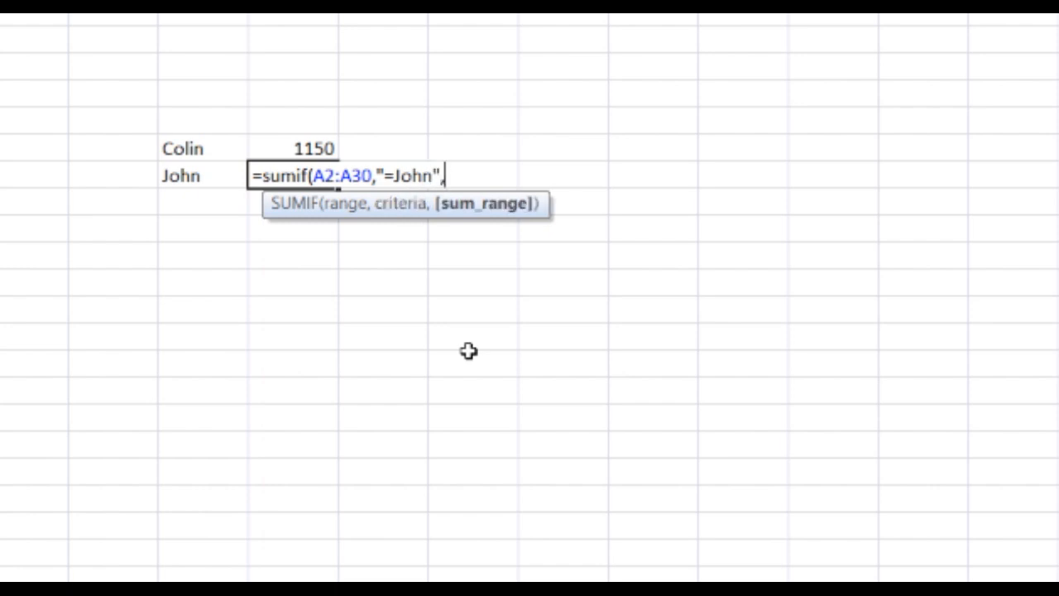
pyautogui.moveTo(0, 14); pyautogui.dragTo(0, 583)
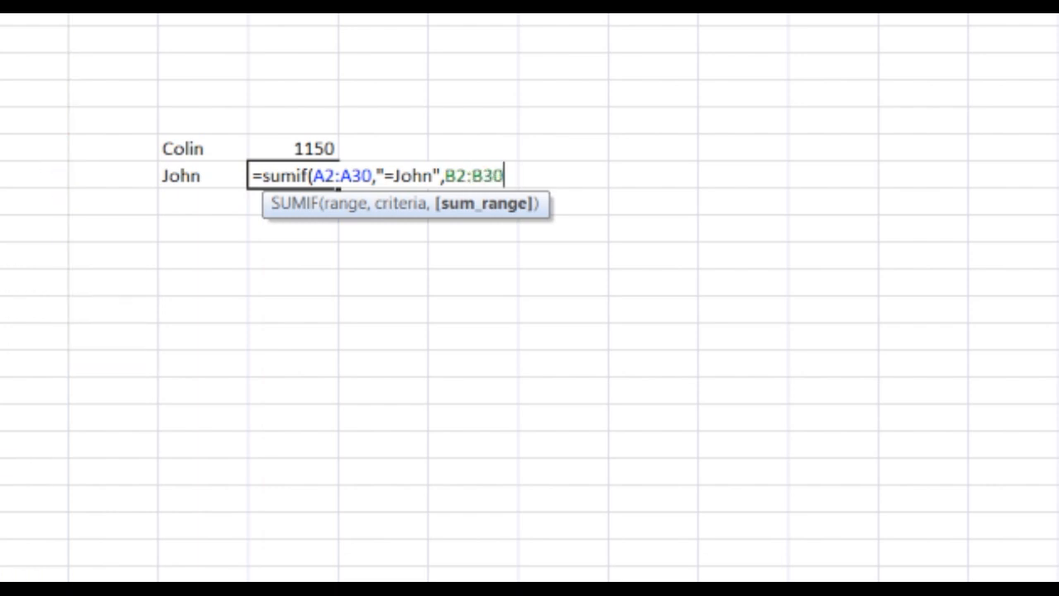
pyautogui.write(')')
pyautogui.press('Return')
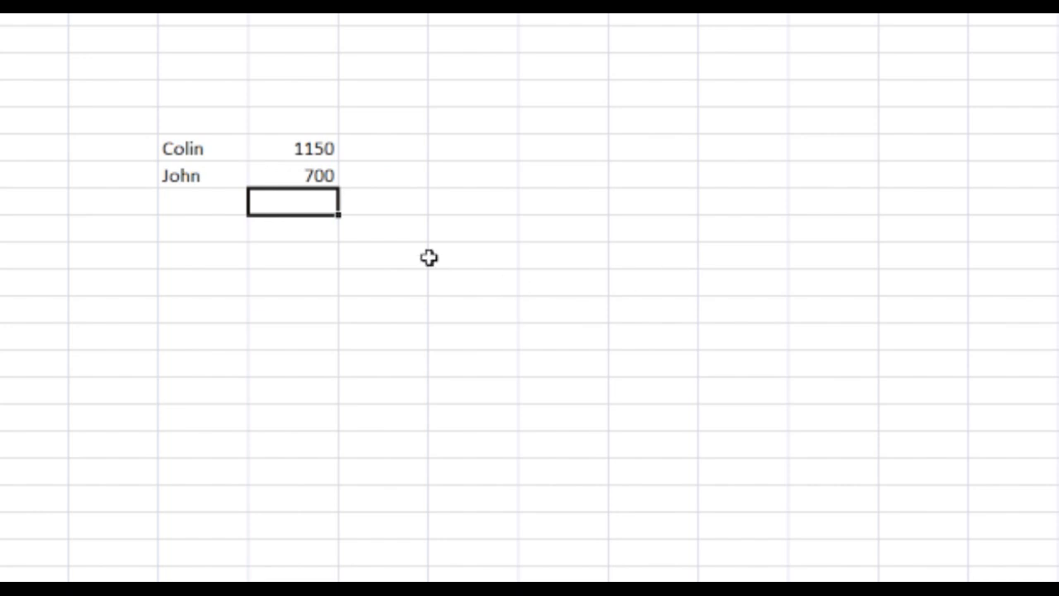
pyautogui.click(306, 176)
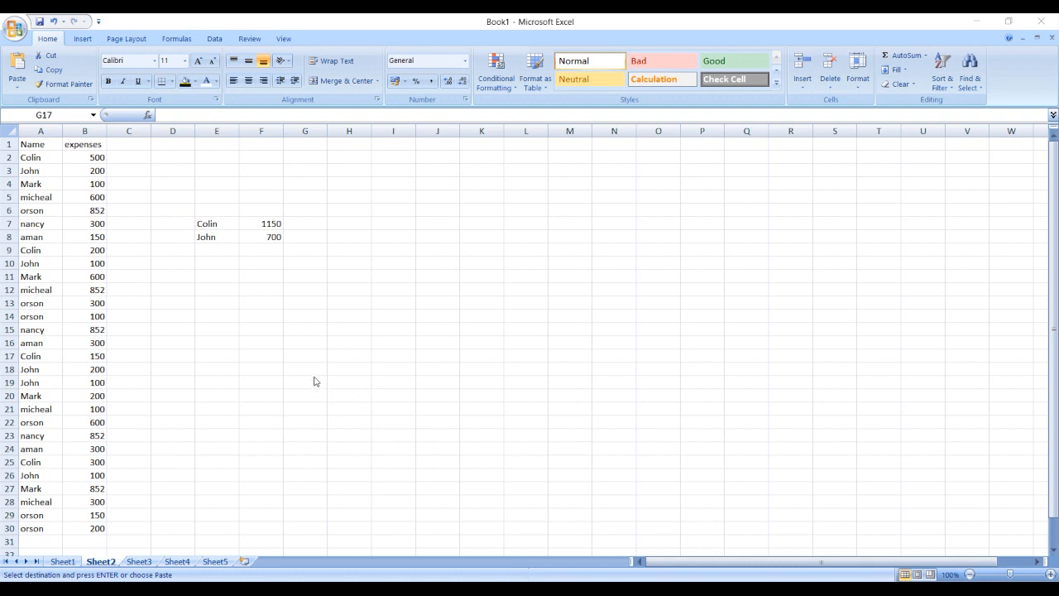
# - Look through the workbook's sheets and move the empty Sheet5 in front of Sheet1
pyautogui.click(215, 561)
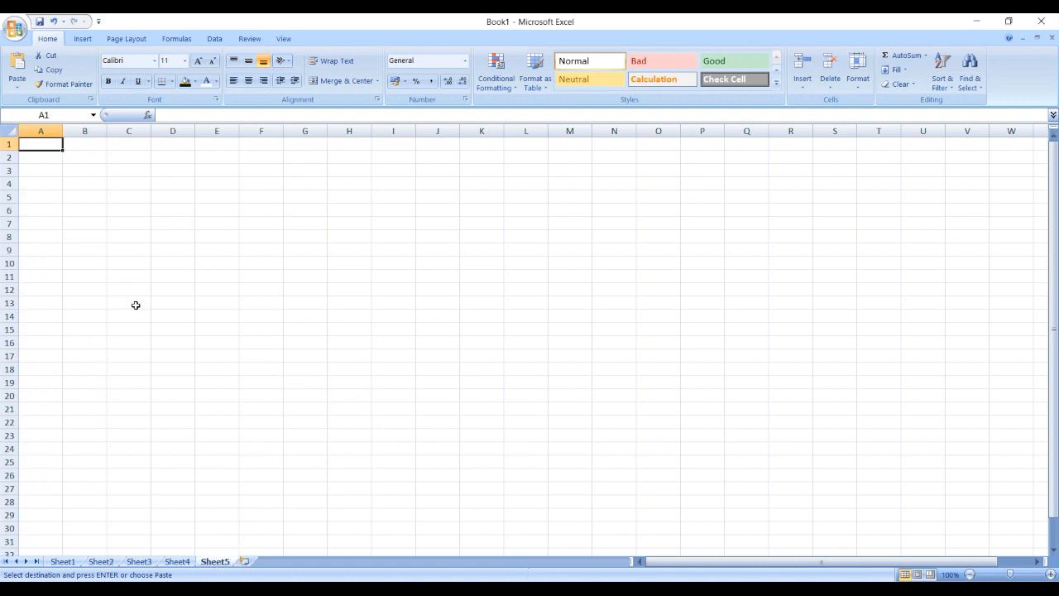
pyautogui.click(332, 274)
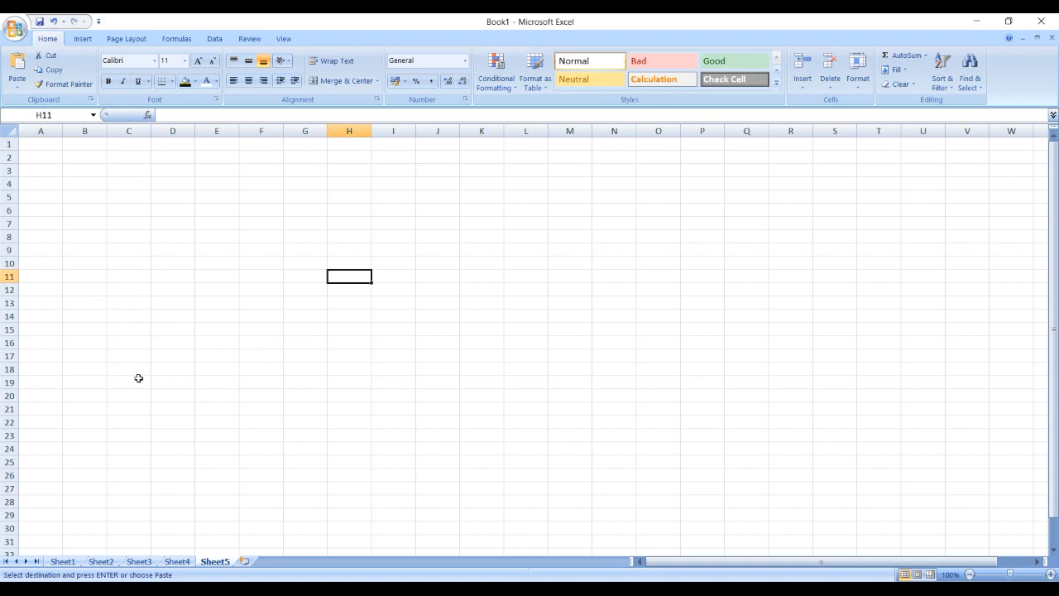
pyautogui.click(65, 562)
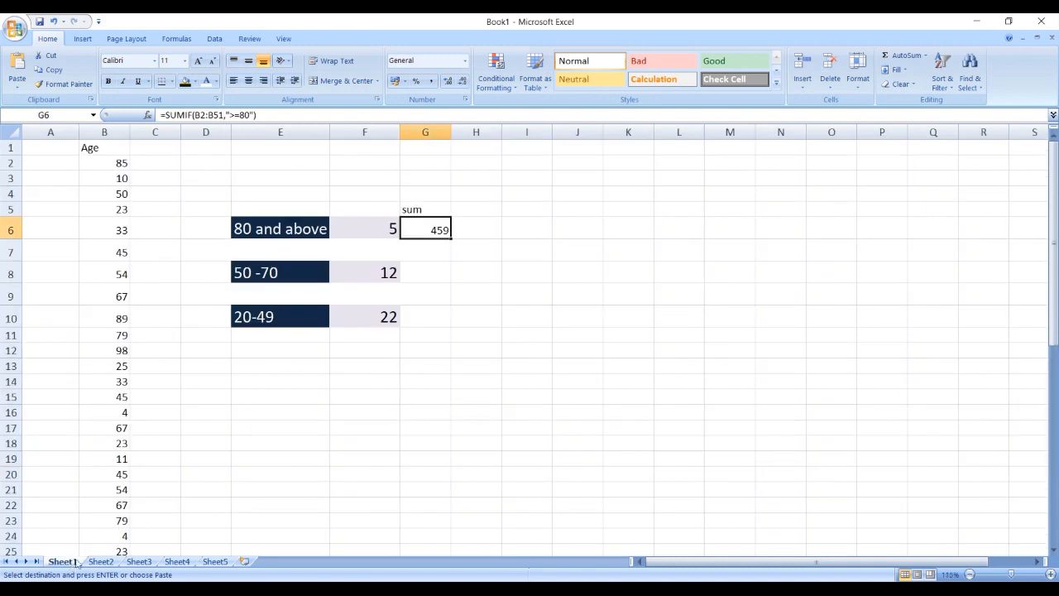
pyautogui.click(101, 562)
pyautogui.click(139, 562)
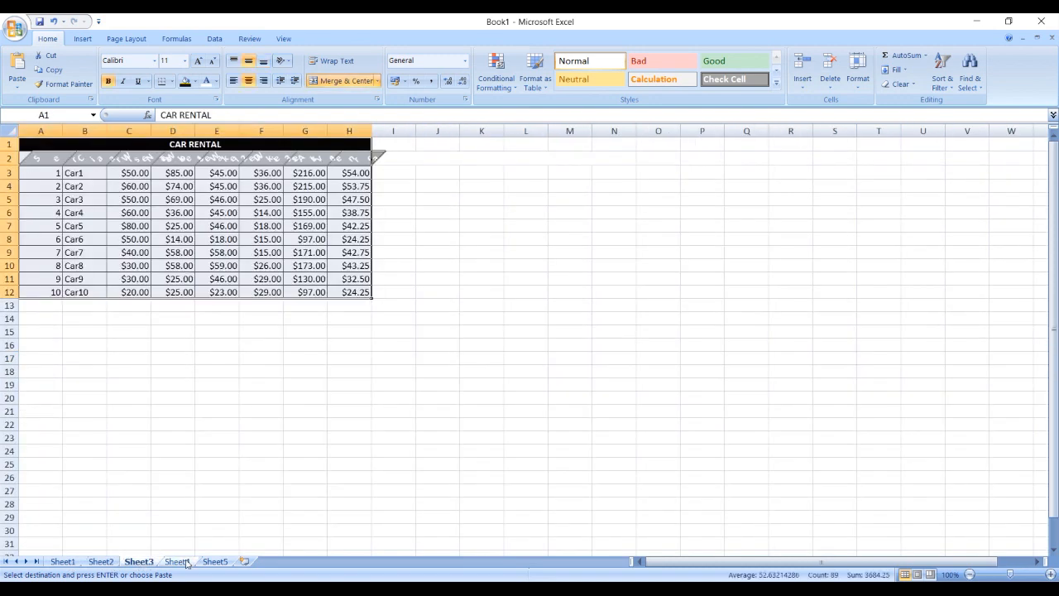
pyautogui.click(176, 562)
pyautogui.click(215, 562)
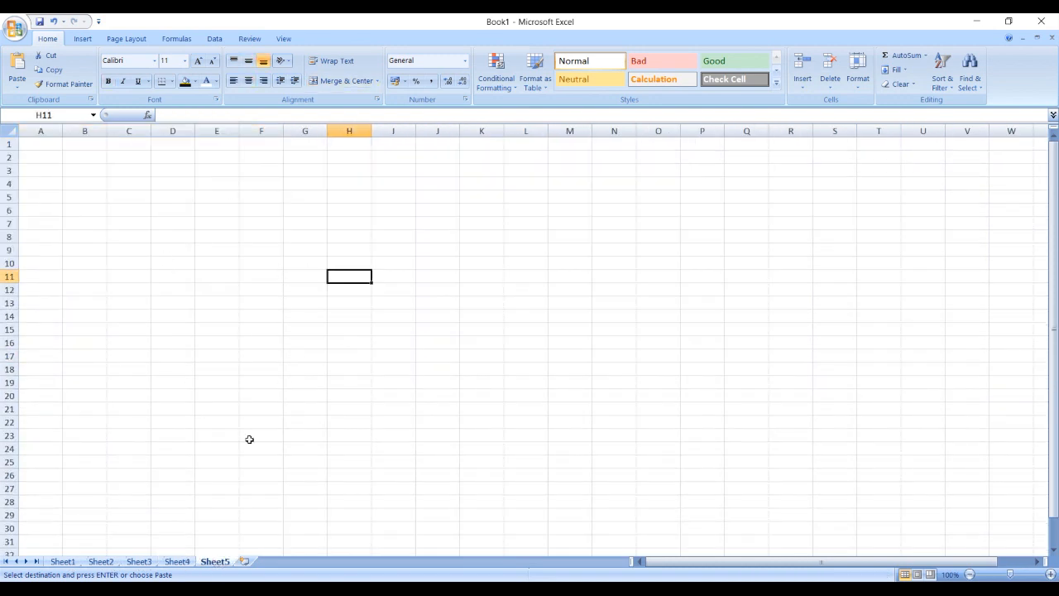
pyautogui.moveTo(129, 556); pyautogui.dragTo(51, 561)
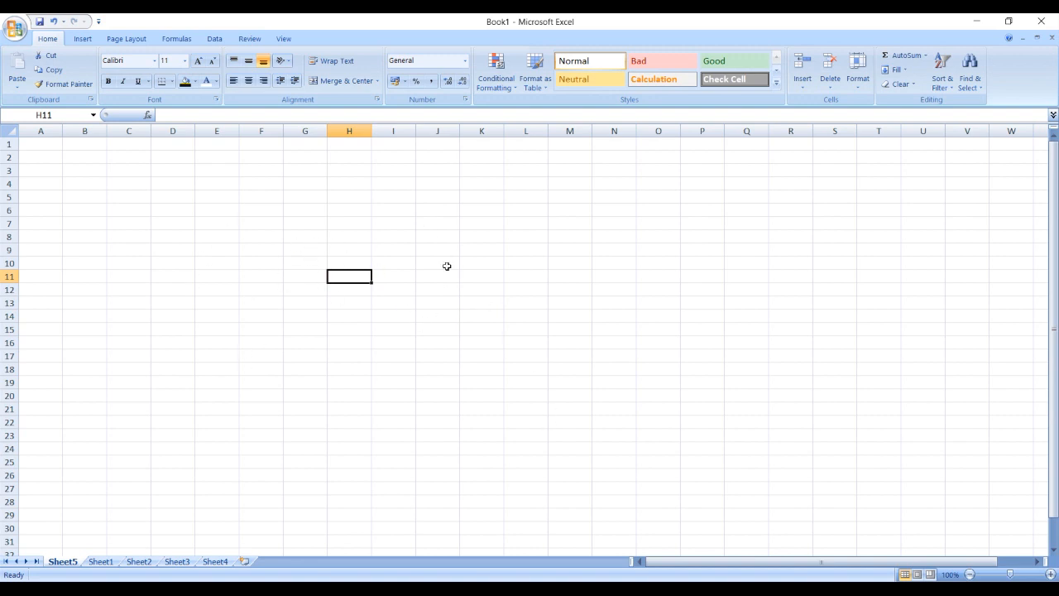
# - Draw a rounded rectangle about 6.84 cm wide and 1.23 cm high over cells C8:F10 of Sheet5
pyautogui.click(192, 261)
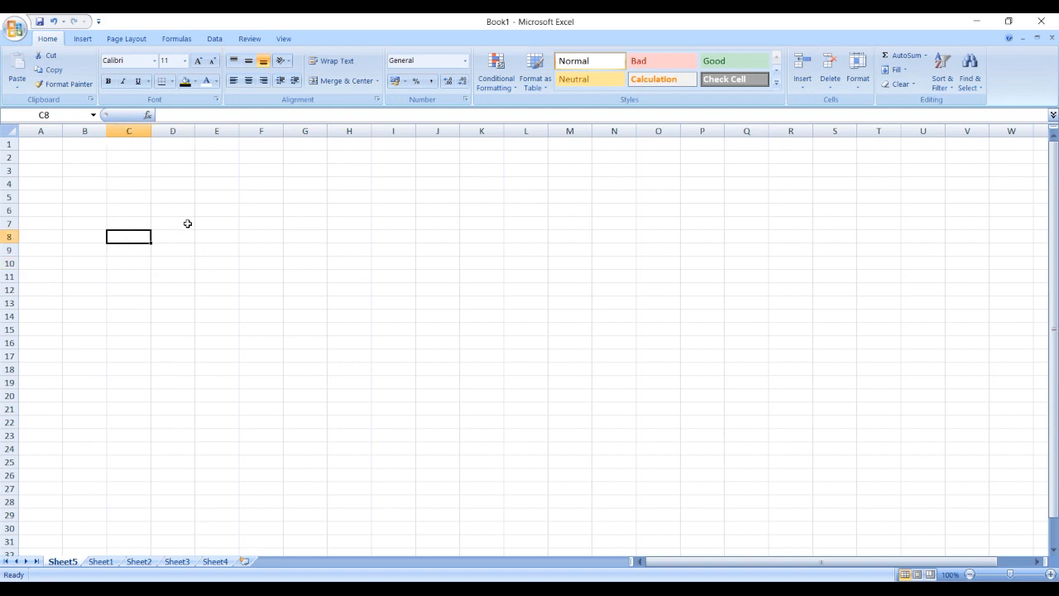
pyautogui.press('Delete')
pyautogui.click(83, 39)
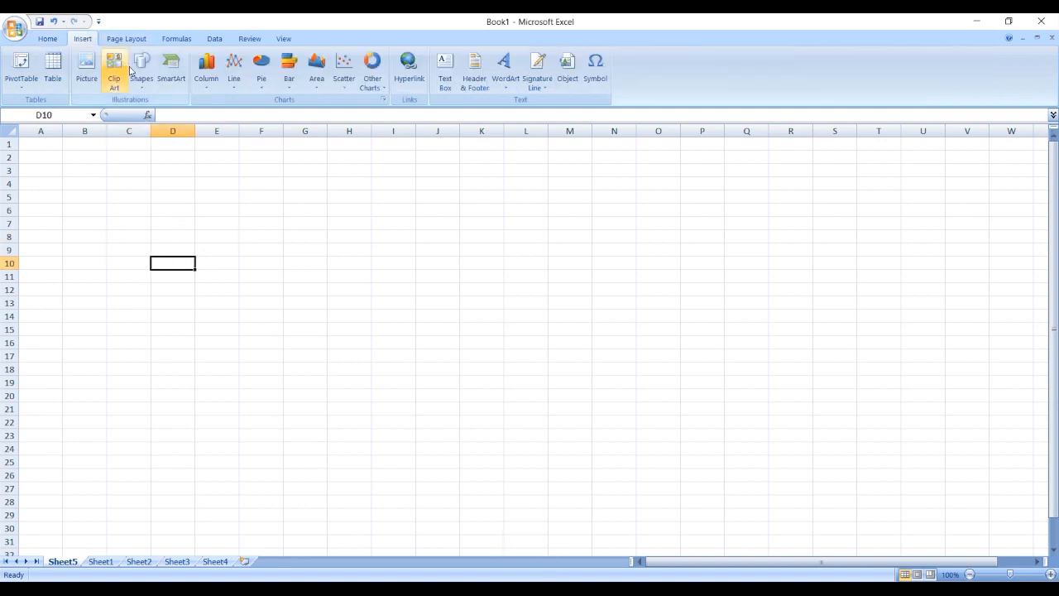
pyautogui.click(142, 73)
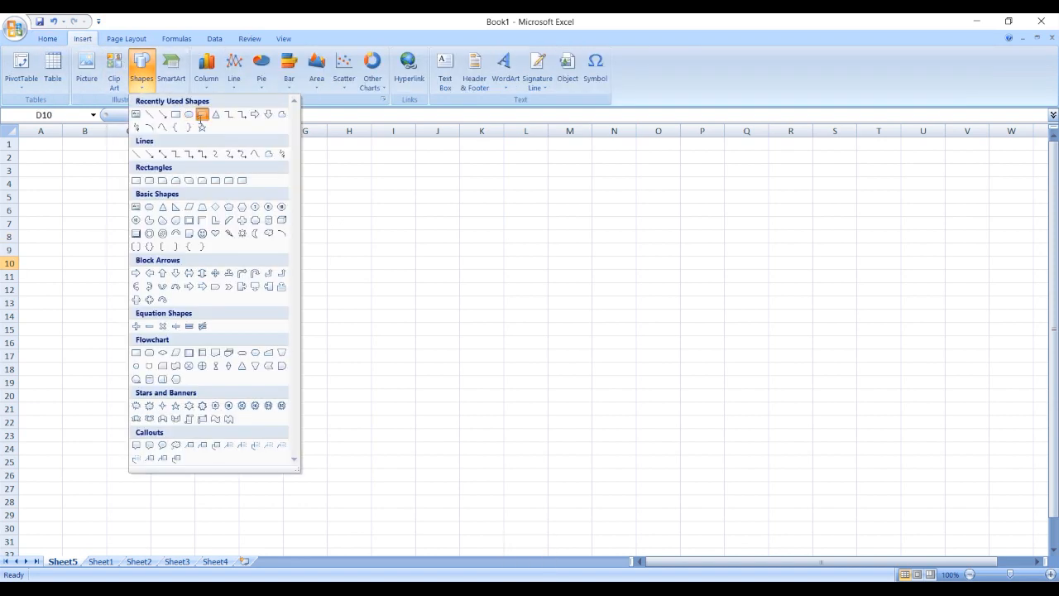
pyautogui.click(201, 114)
pyautogui.moveTo(107, 231)
pyautogui.mouseDown()
pyautogui.moveTo(262, 248)
pyautogui.moveTo(286, 263)
pyautogui.mouseUp()
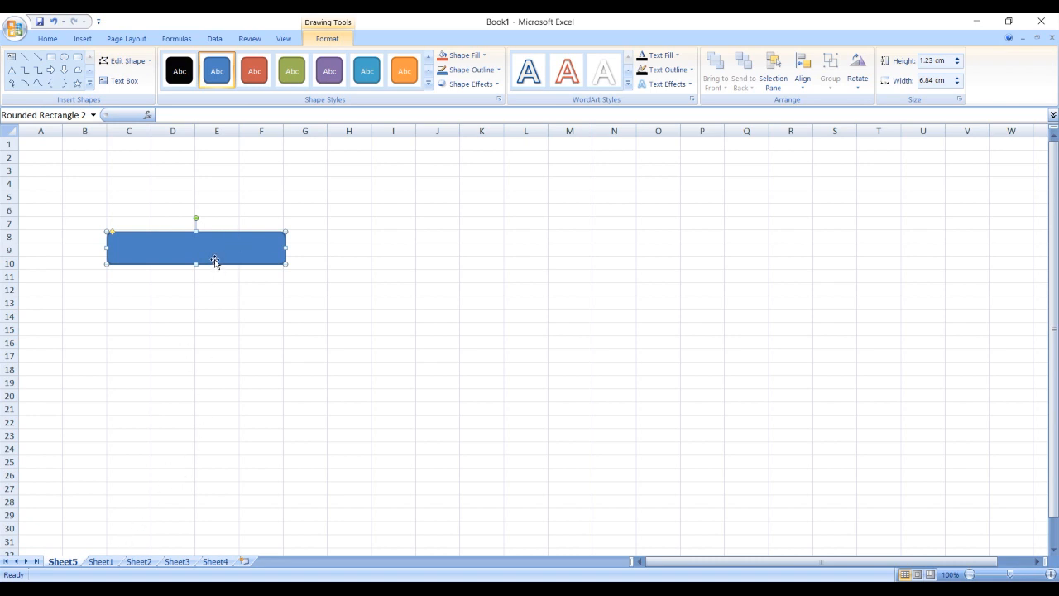
# - Copy the rounded rectangle three times to form a two-by-two grid of buttons across C8:K15
pyautogui.moveTo(225, 239); pyautogui.dragTo(423, 252)
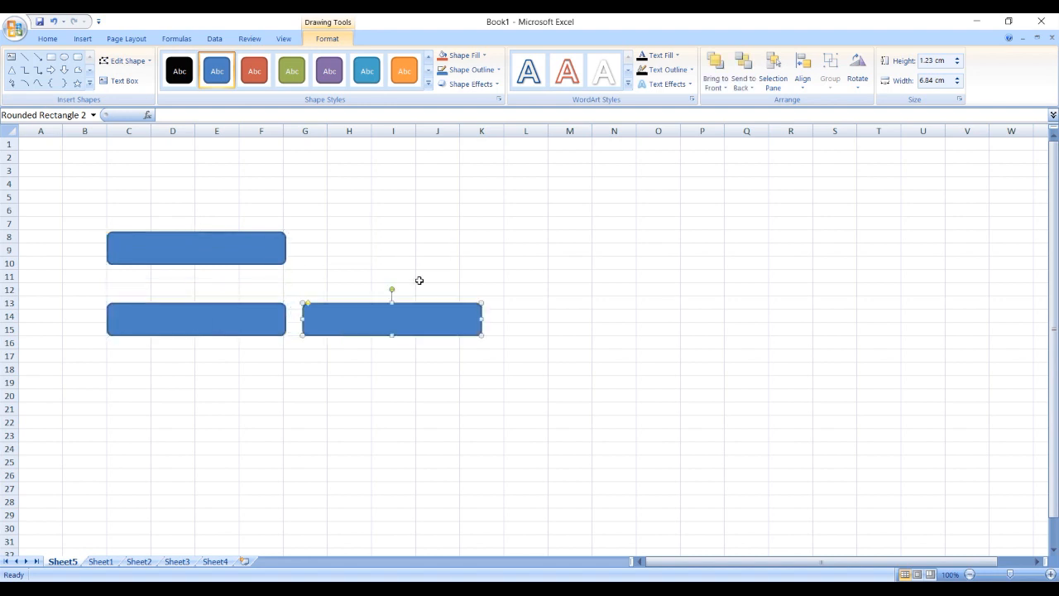
pyautogui.moveTo(418, 307); pyautogui.dragTo(424, 234)
pyautogui.click(218, 258)
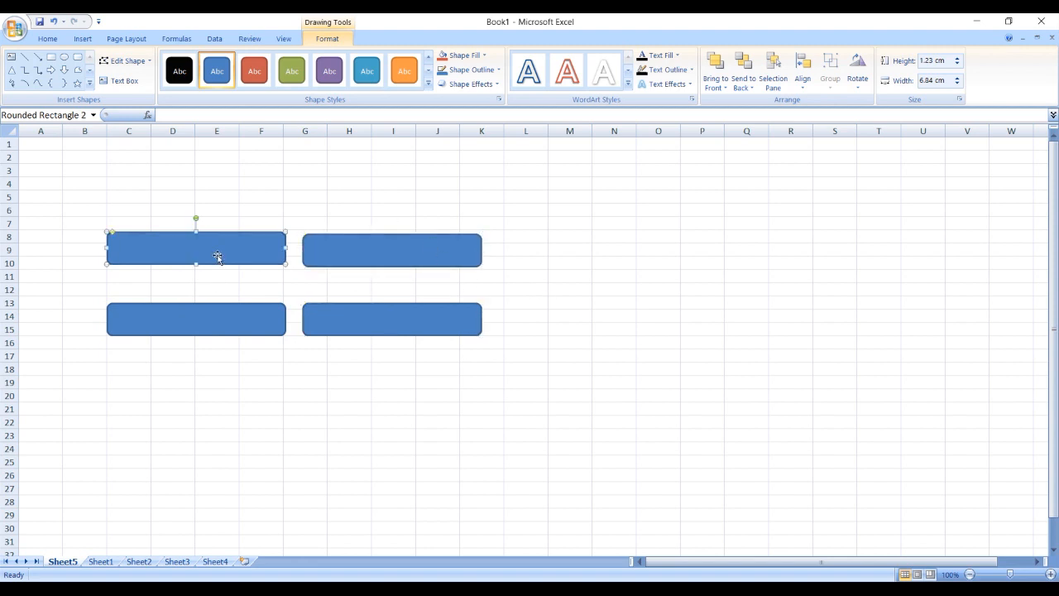
# - Review the contents of Sheet1 to Sheet4 for naming the buttons, and return to Sheet5
pyautogui.click(105, 563)
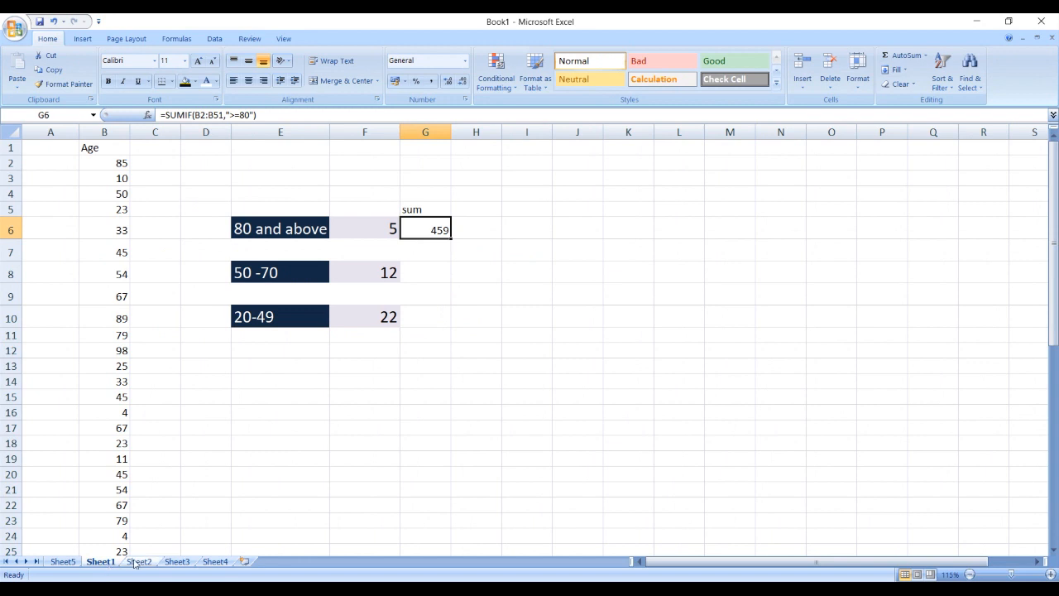
pyautogui.click(286, 399)
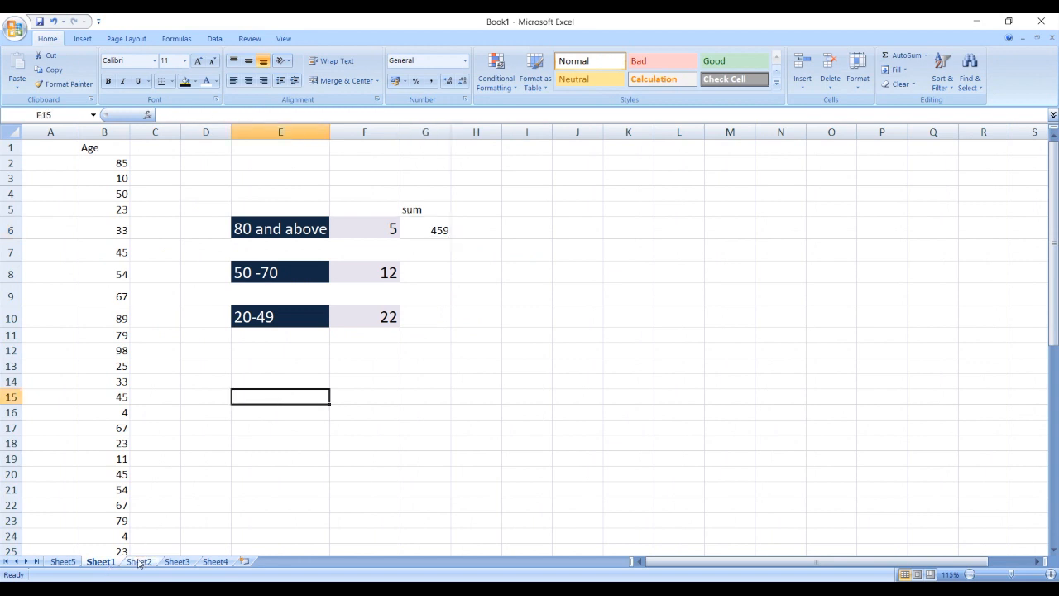
pyautogui.click(142, 561)
pyautogui.click(178, 562)
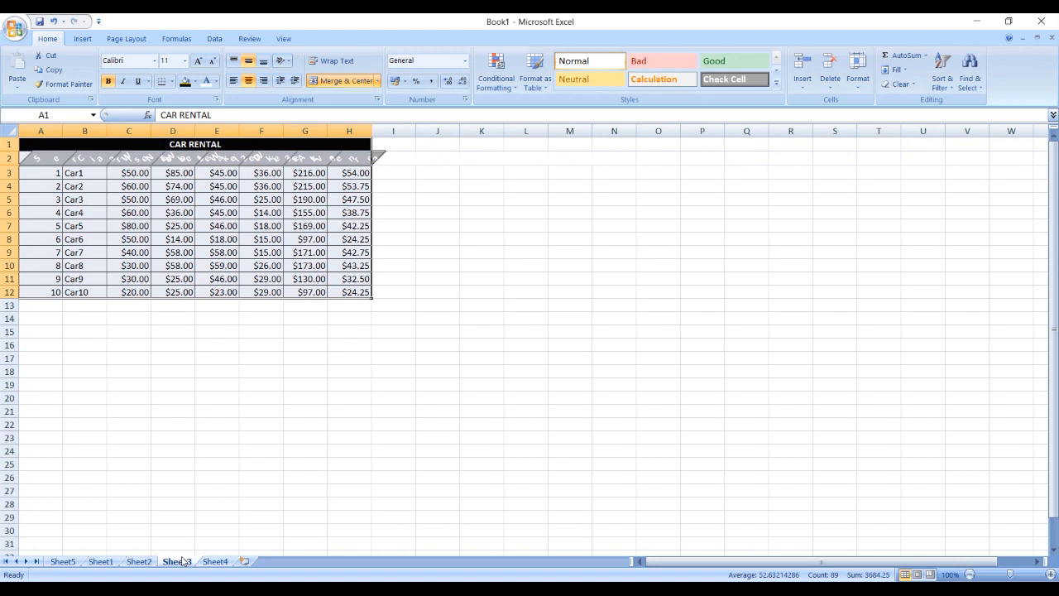
pyautogui.click(212, 561)
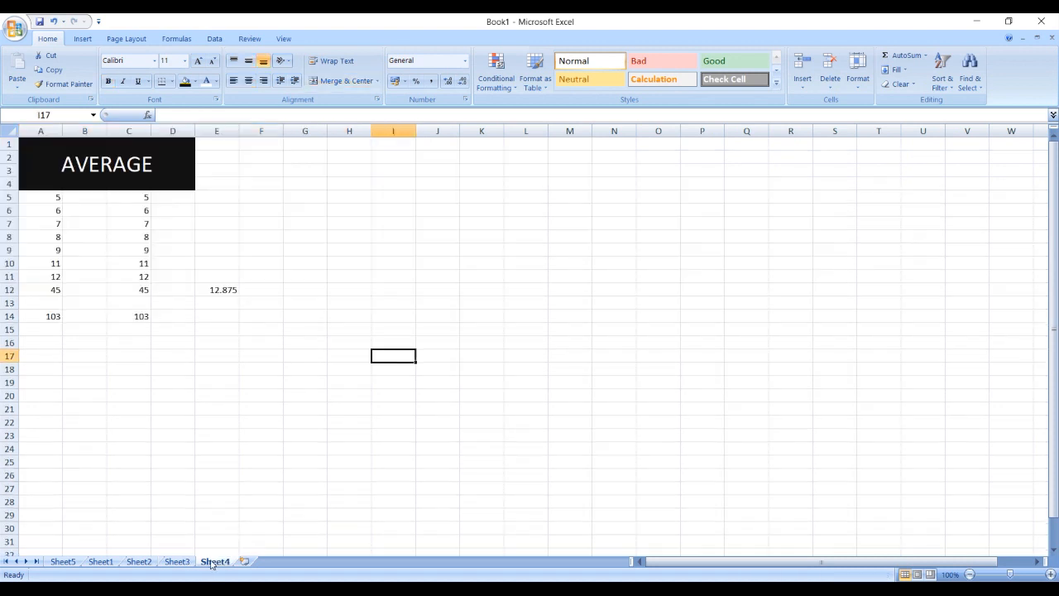
pyautogui.click(63, 561)
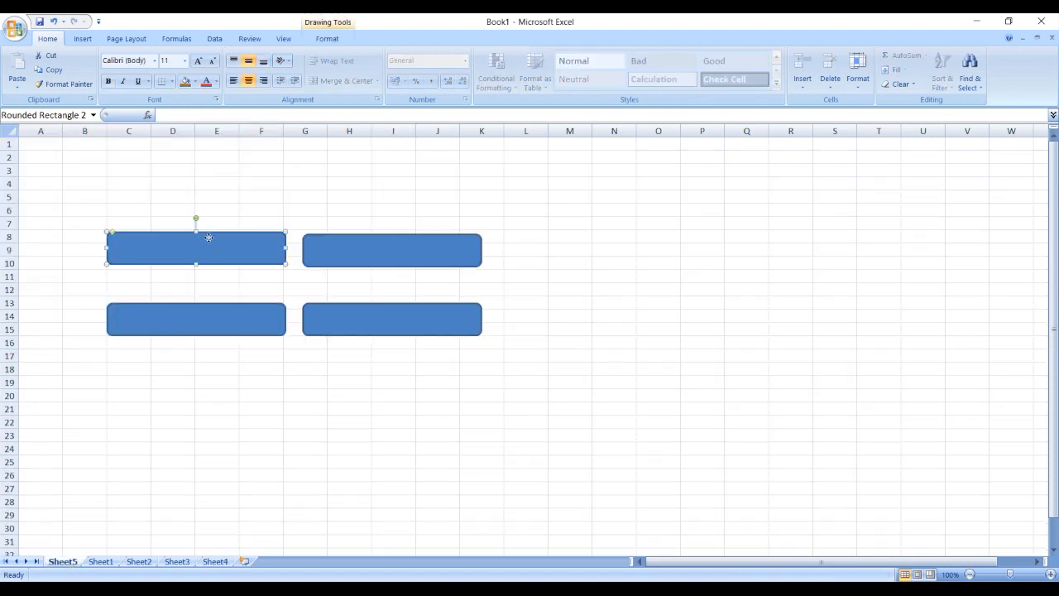
# - Label the rectangle over C8:F10 COUNTIF at 20 pt and the one below it SUMIF at 24 pt
pyautogui.rightClick(210, 240)
pyautogui.click(269, 291)
pyautogui.write('COUNT!')
pyautogui.write('F')
pyautogui.hotkey('ctrl', 'a')
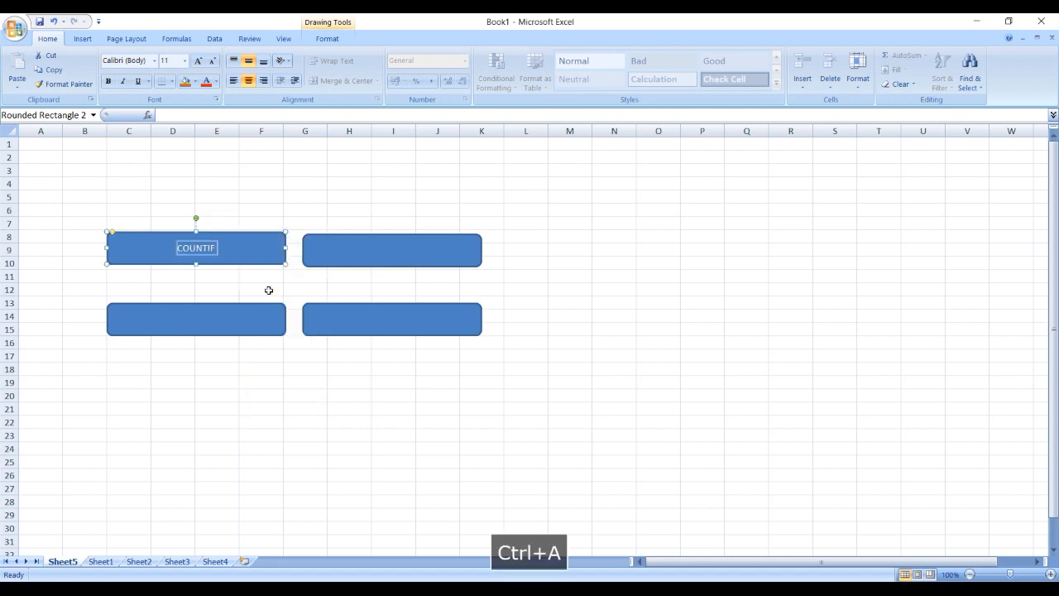
pyautogui.hotkey('ctrl', 'shift', '.')
pyautogui.hotkey('ctrl', 'shift', '.')
pyautogui.hotkey('ctrl', 'shift', '.')
pyautogui.hotkey('ctrl', 'shift', '.')
pyautogui.hotkey('ctrl', 'shift', '.')
pyautogui.hotkey('ctrl', 'shift', '.')
pyautogui.hotkey('ctrl', 'shift', '.')
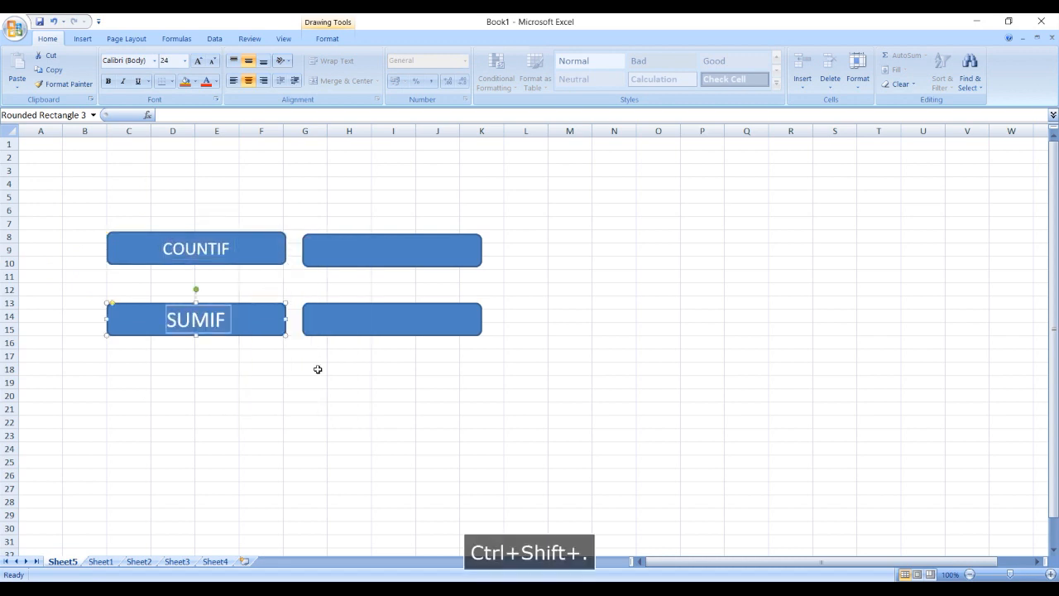
# - Label the rectangle beside COUNTIF as CAR RENTAL and enlarge its text to roughly match the COUNTIF label
pyautogui.click(397, 250)
pyautogui.rightClick(397, 251)
pyautogui.click(440, 307)
pyautogui.write('CARREM')
pyautogui.press('BackSpace')
pyautogui.write('NTAL')
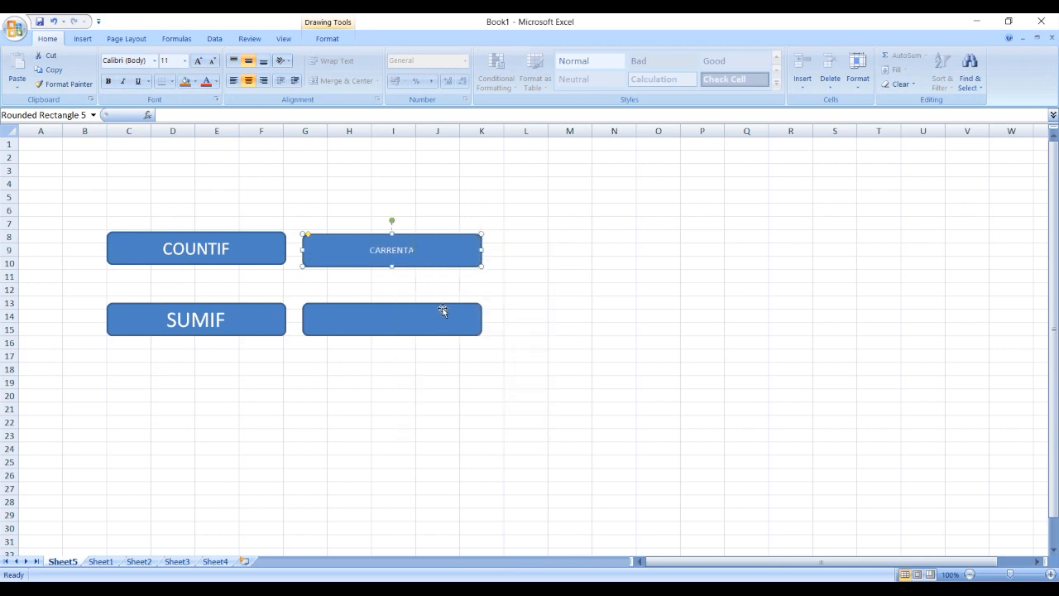
pyautogui.hotkey('ctrl', 'a')
pyautogui.hotkey('ctrl', 'shift', '.')
pyautogui.hotkey('ctrl', 'shift', '.')
pyautogui.hotkey('ctrl', 'shift', '.')
pyautogui.hotkey('ctrl', 'shift', '.')
pyautogui.hotkey('ctrl', 'shift', '.')
# - Label the rectangle beside SUMIF as AVERAGE, enlarge its text and deselect the shape
pyautogui.rightClick(385, 322)
pyautogui.click(429, 379)
pyautogui.write('AVERAGE')
pyautogui.hotkey('ctrl', 'a')
pyautogui.hotkey('ctrl', 'shift', '.')
pyautogui.hotkey('ctrl', 'shift', '.')
pyautogui.hotkey('ctrl', 'shift', '.')
pyautogui.hotkey('ctrl', 'shift', '.')
pyautogui.hotkey('ctrl', 'shift', '.')
pyautogui.click(250, 382)
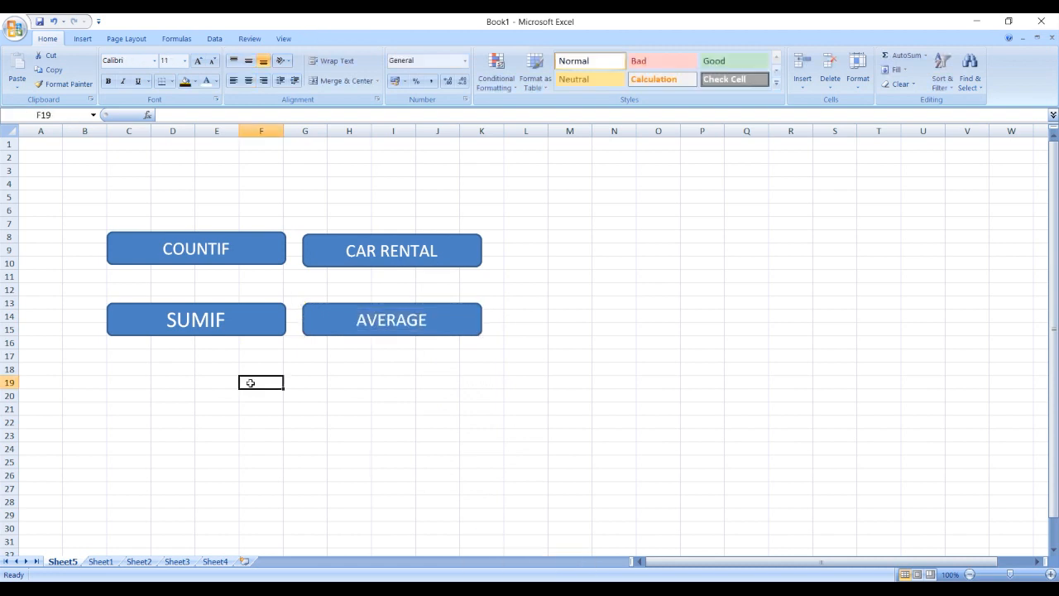
pyautogui.click(268, 256)
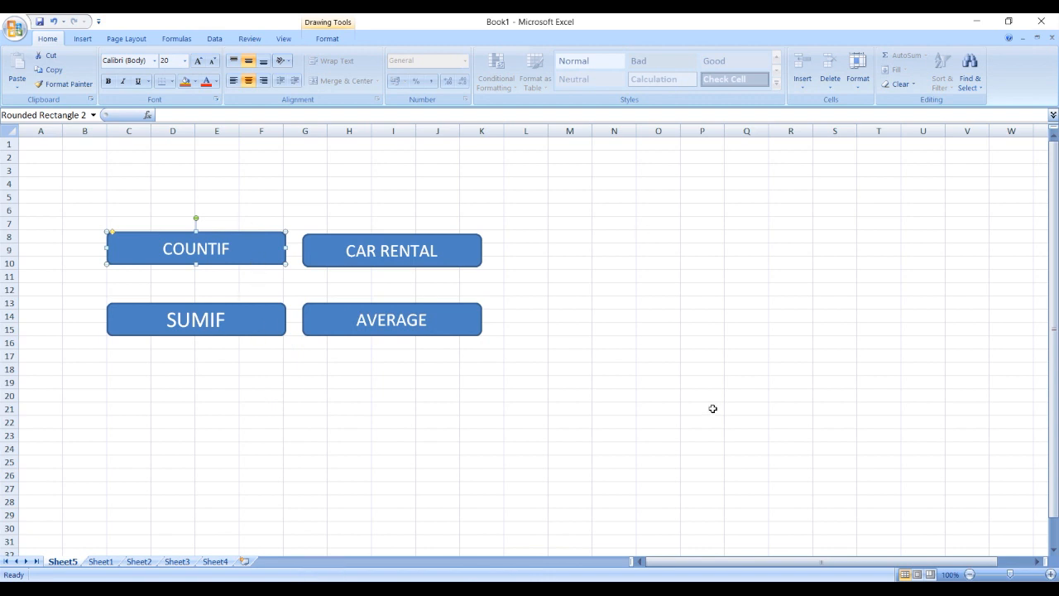
pyautogui.click(271, 327)
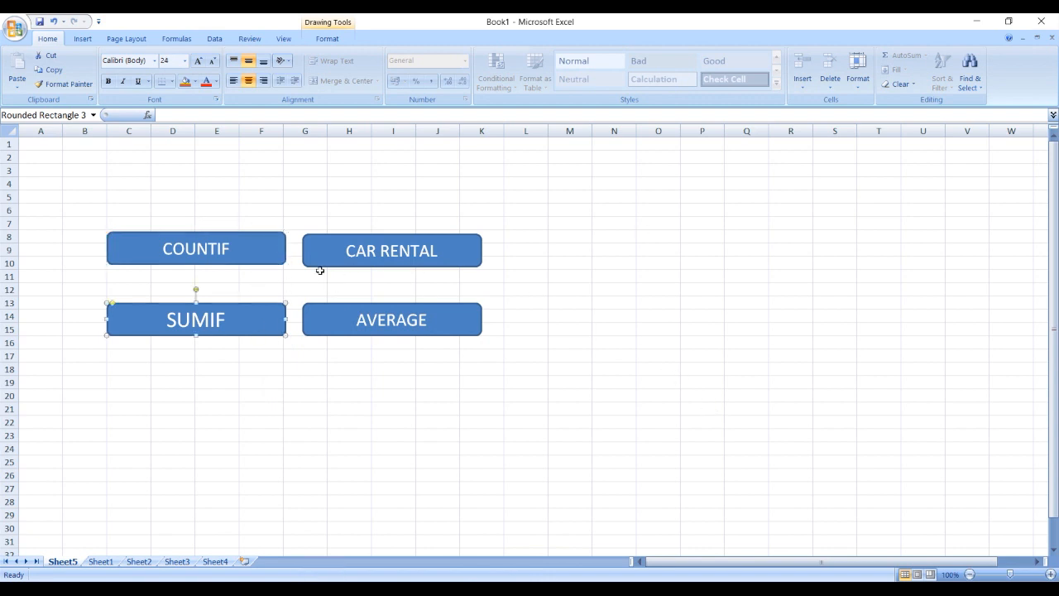
pyautogui.click(251, 369)
pyautogui.click(266, 323)
pyautogui.click(313, 254)
pyautogui.click(320, 319)
pyautogui.click(257, 261)
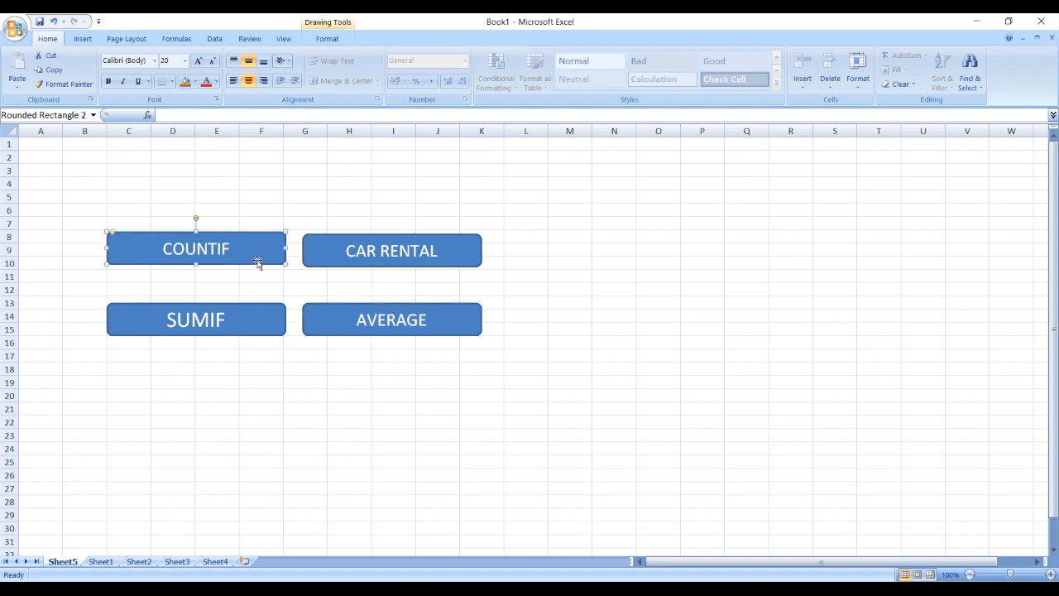
pyautogui.rightClick(258, 262)
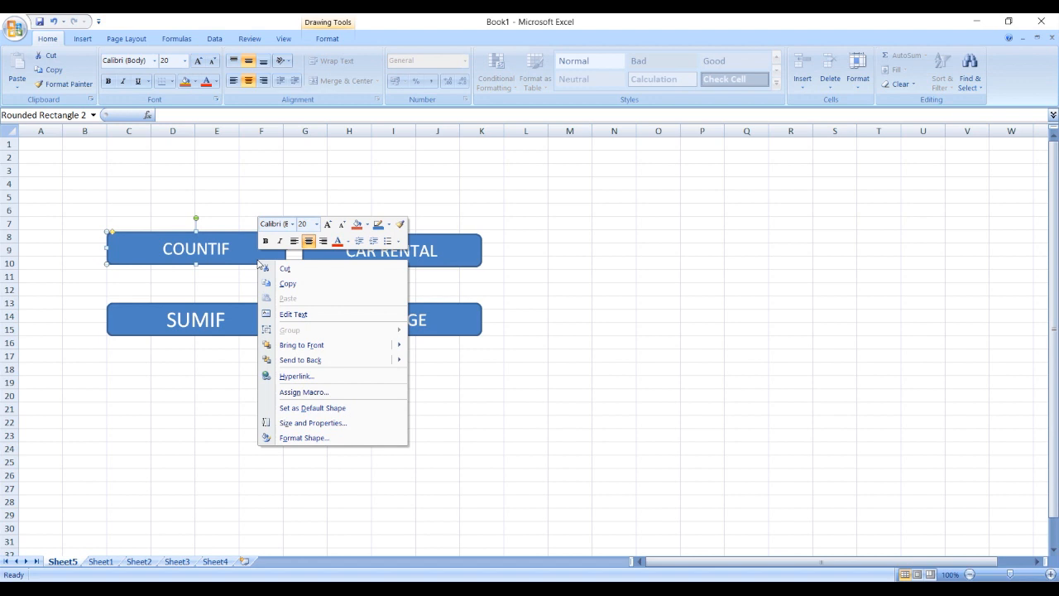
pyautogui.click(215, 256)
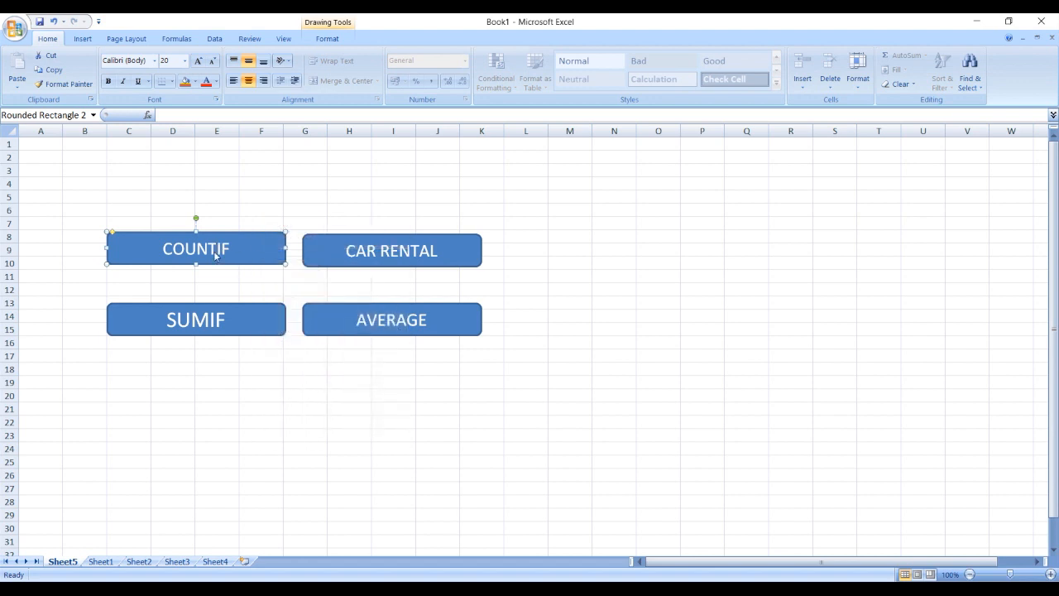
pyautogui.click(257, 285)
pyautogui.click(262, 268)
# - Hyperlink the COUNTIF rectangle to cell A1 of Sheet1 in this document
pyautogui.click(260, 259)
pyautogui.rightClick(263, 263)
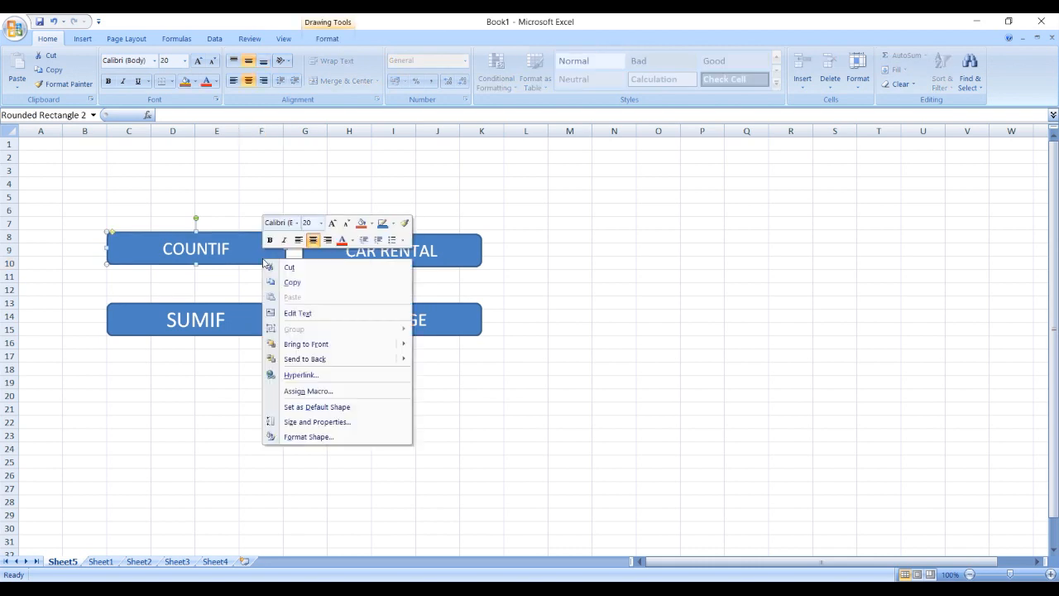
pyautogui.click(312, 376)
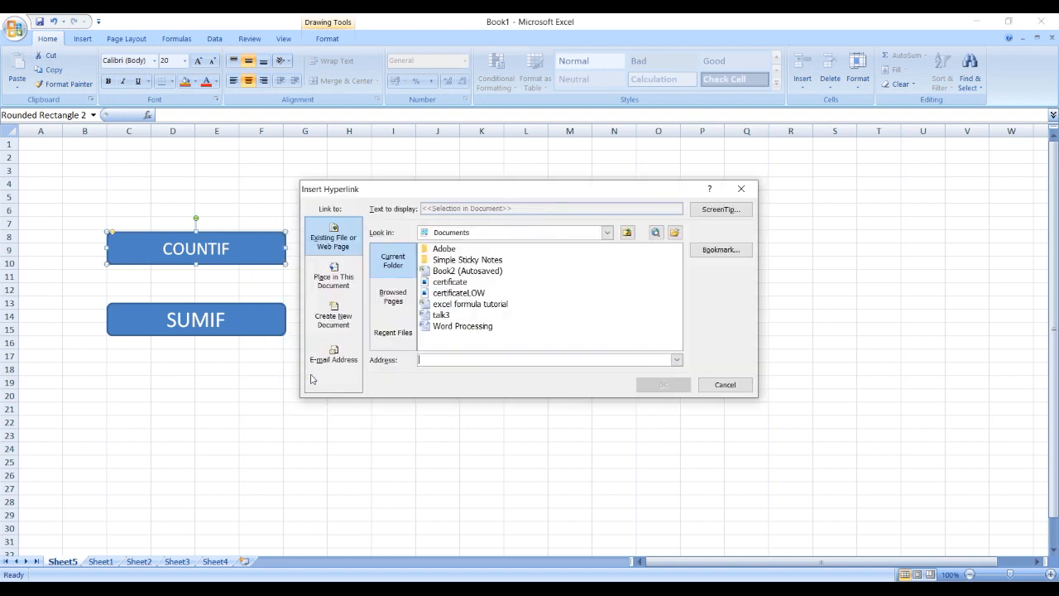
pyautogui.click(338, 284)
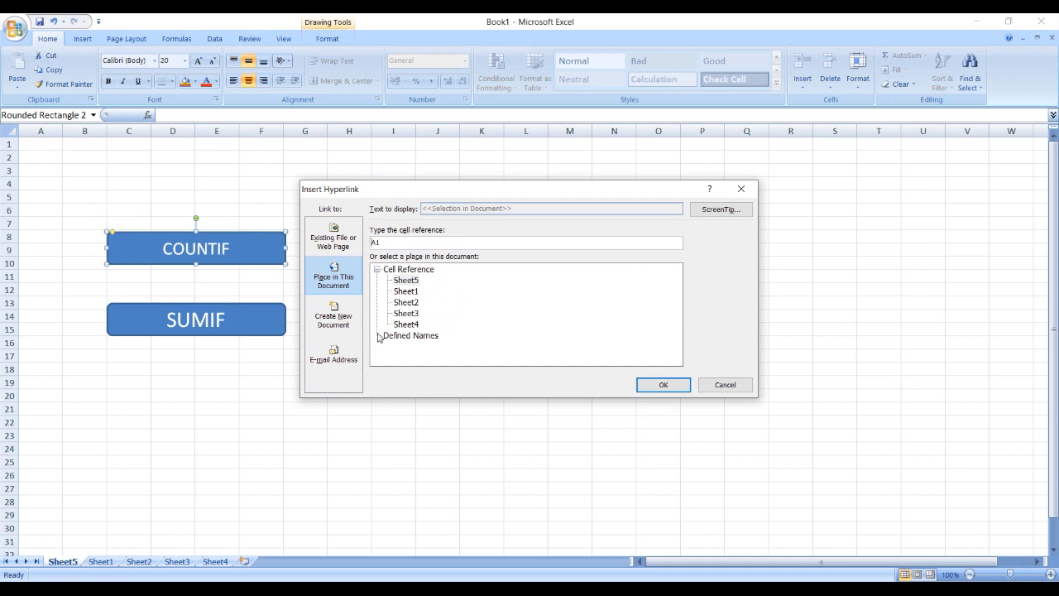
pyautogui.click(407, 292)
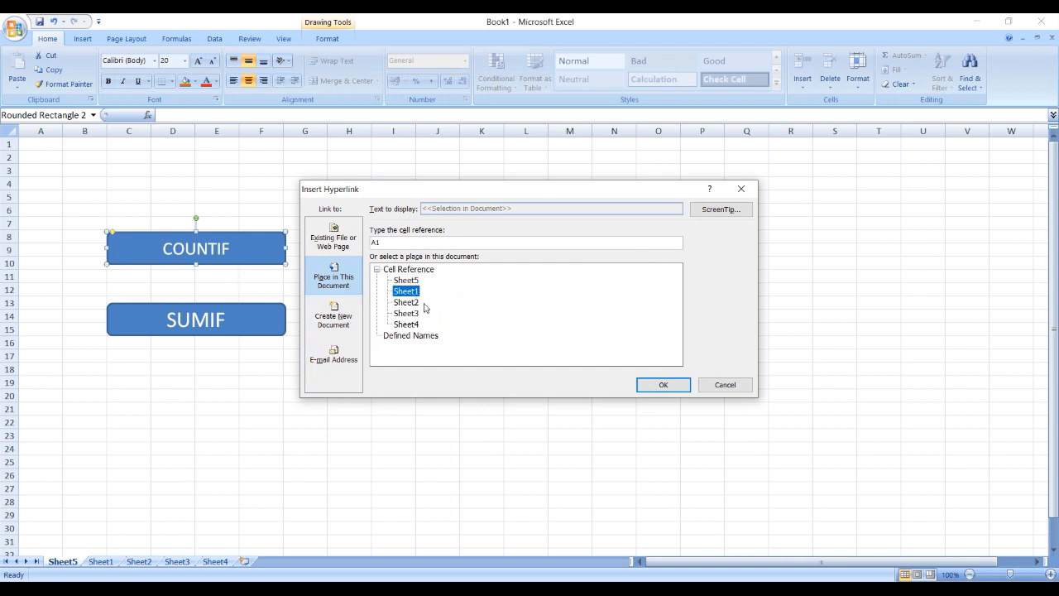
pyautogui.click(651, 385)
# - Hyperlink the SUMIF rectangle to cell A1 of Sheet2 in this document
pyautogui.rightClick(213, 307)
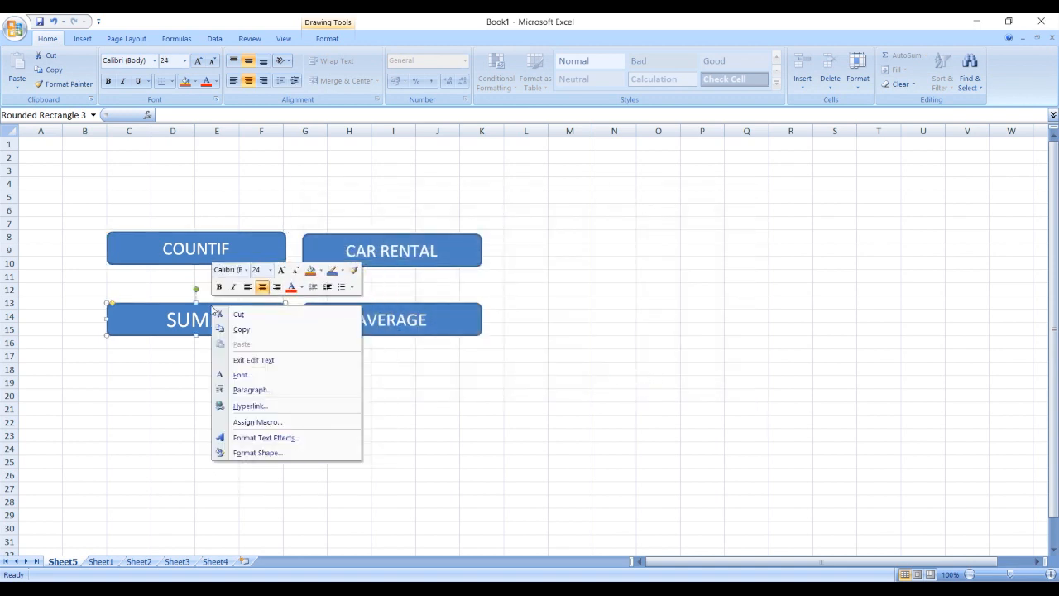
pyautogui.click(266, 405)
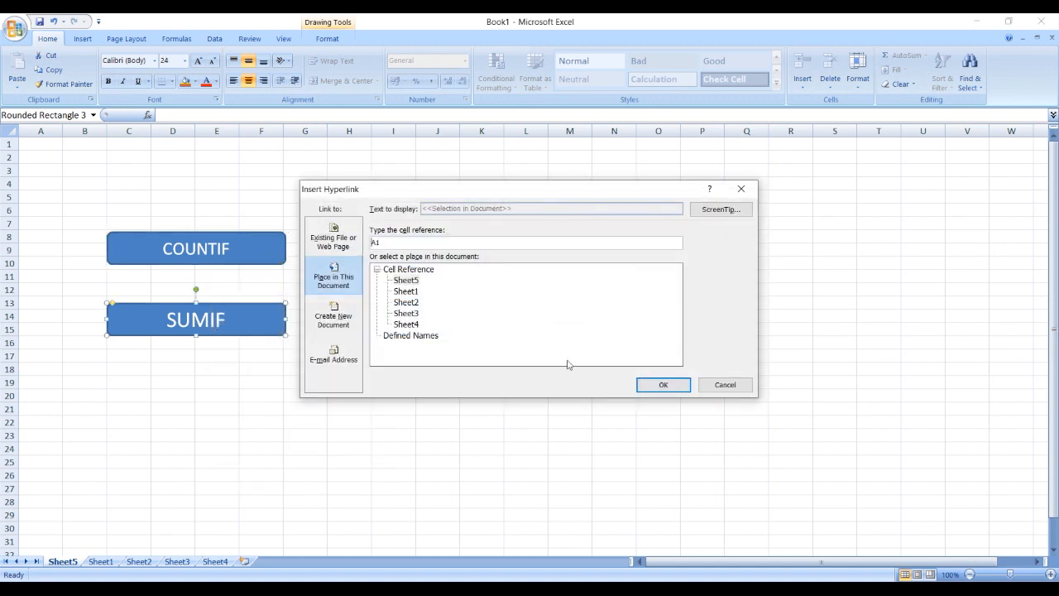
pyautogui.click(406, 303)
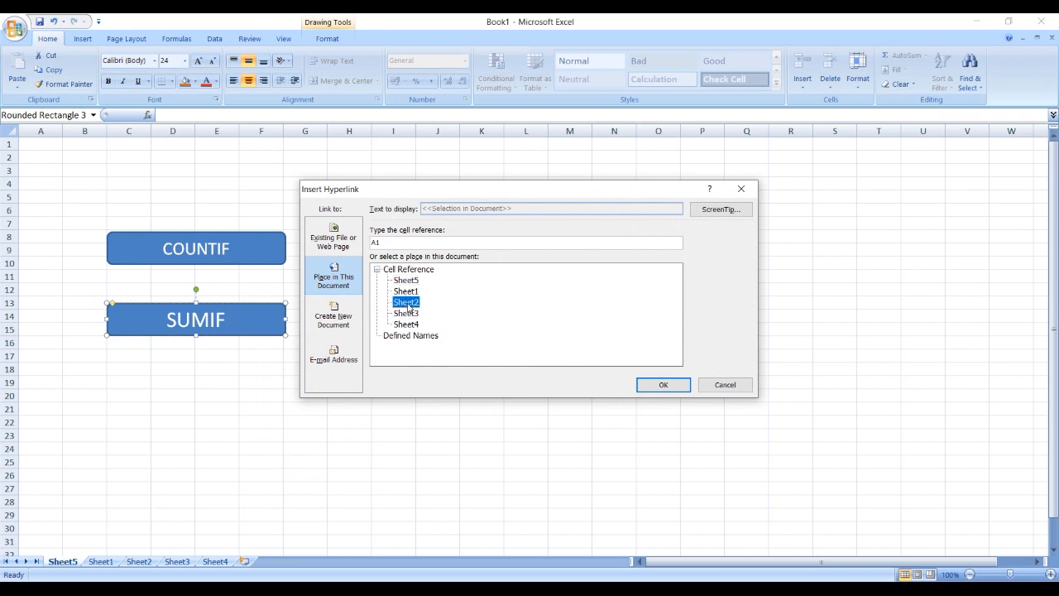
pyautogui.click(660, 386)
# - Hyperlink the CAR RENTAL rectangle to cell A1 of Sheet3 in this document
pyautogui.rightClick(365, 240)
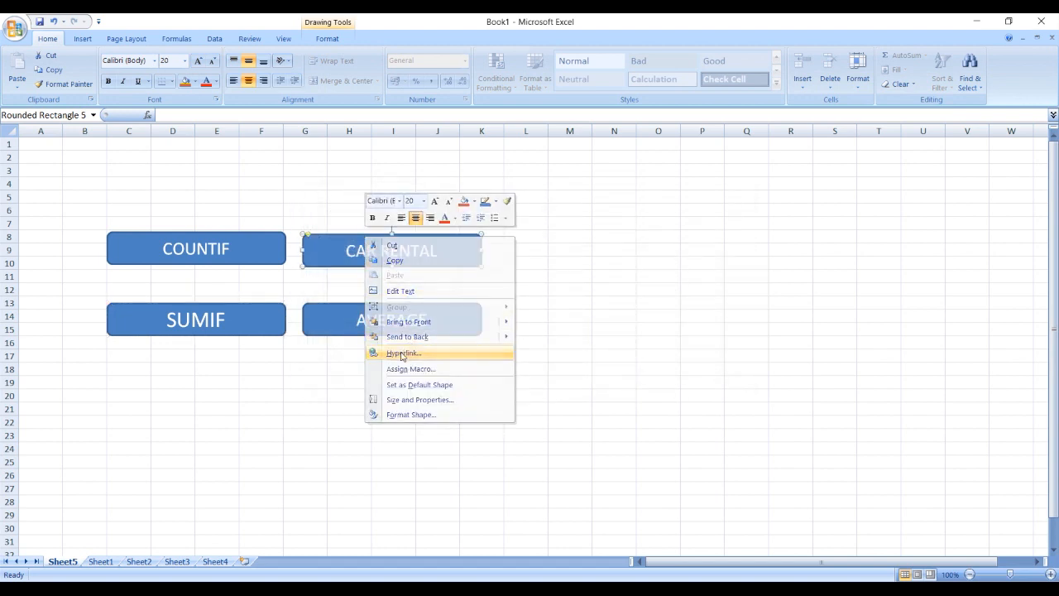
pyautogui.click(402, 354)
pyautogui.moveTo(409, 191); pyautogui.dragTo(608, 187)
pyautogui.click(606, 308)
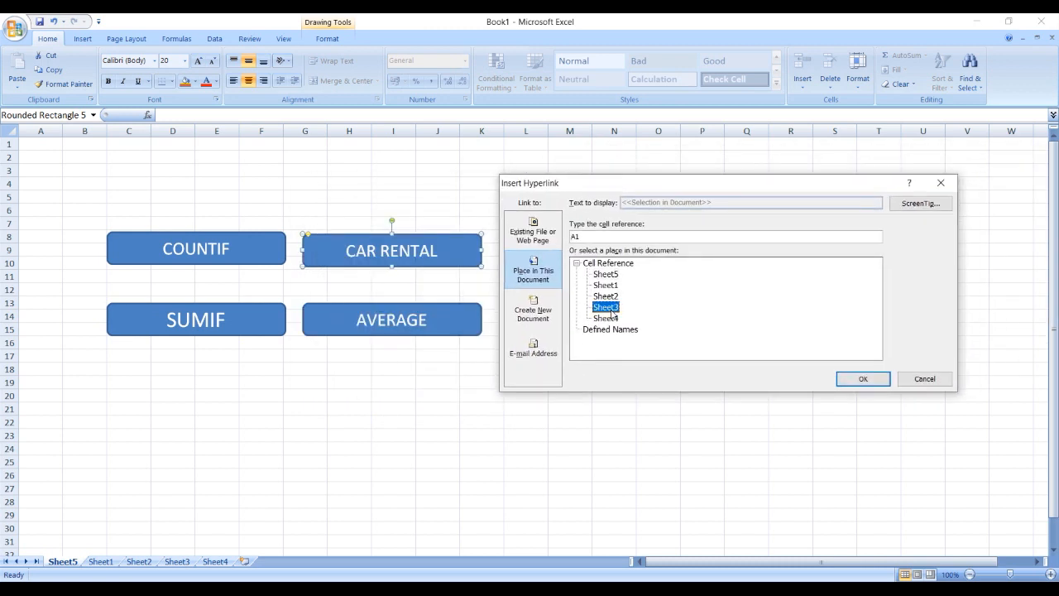
pyautogui.click(860, 379)
# - Hyperlink the AVERAGE rectangle to cell A1 of Sheet4 in this document and deselect the shape
pyautogui.click(470, 309)
pyautogui.rightClick(471, 311)
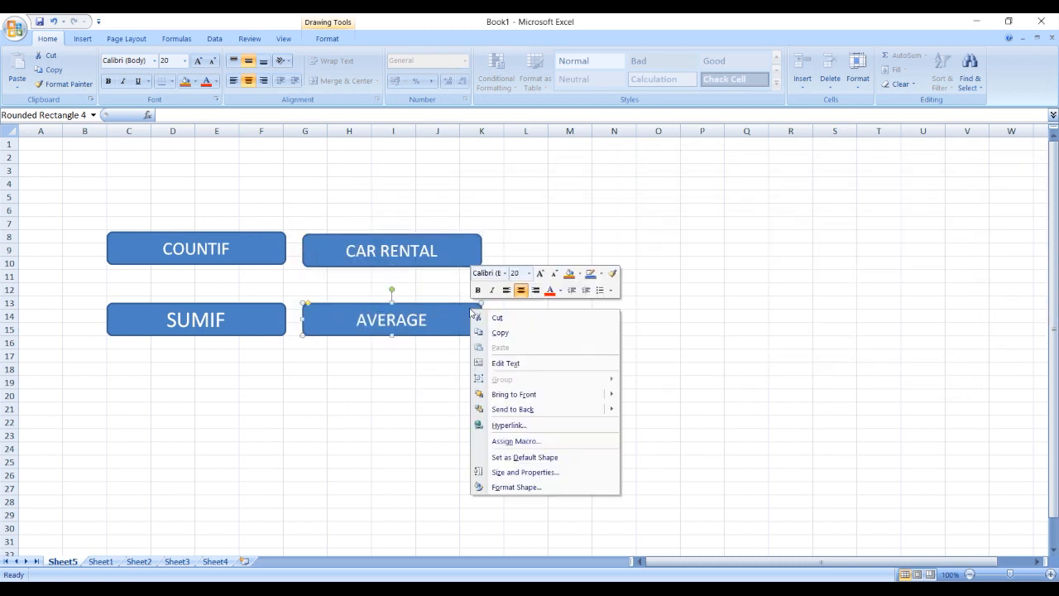
pyautogui.click(525, 428)
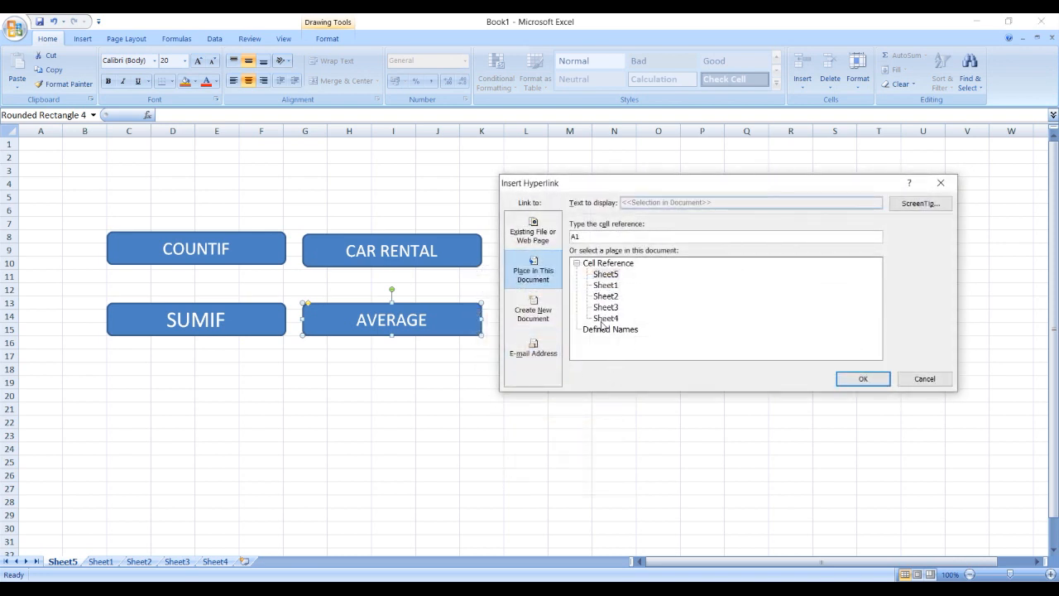
pyautogui.click(603, 319)
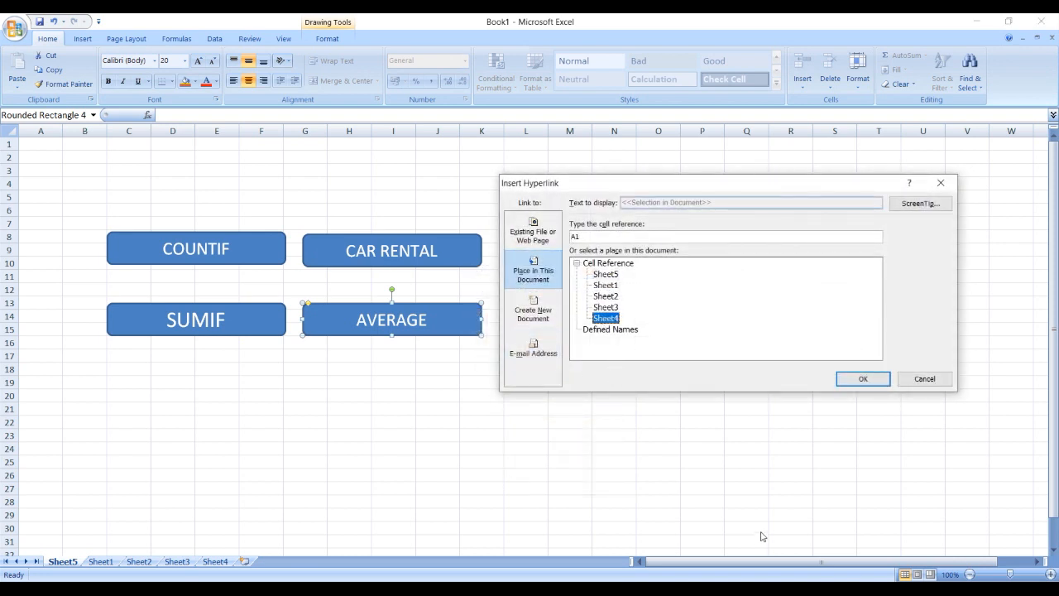
pyautogui.click(861, 378)
pyautogui.click(478, 448)
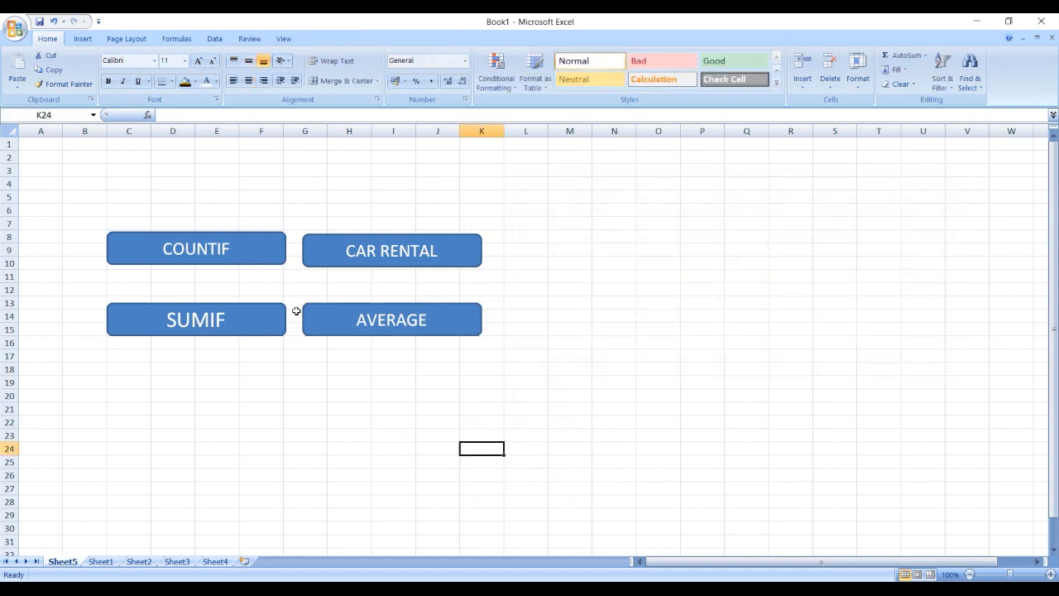
# - Test the COUNTIF and SUMIF button links, returning to Sheet5 after each one
pyautogui.click(259, 263)
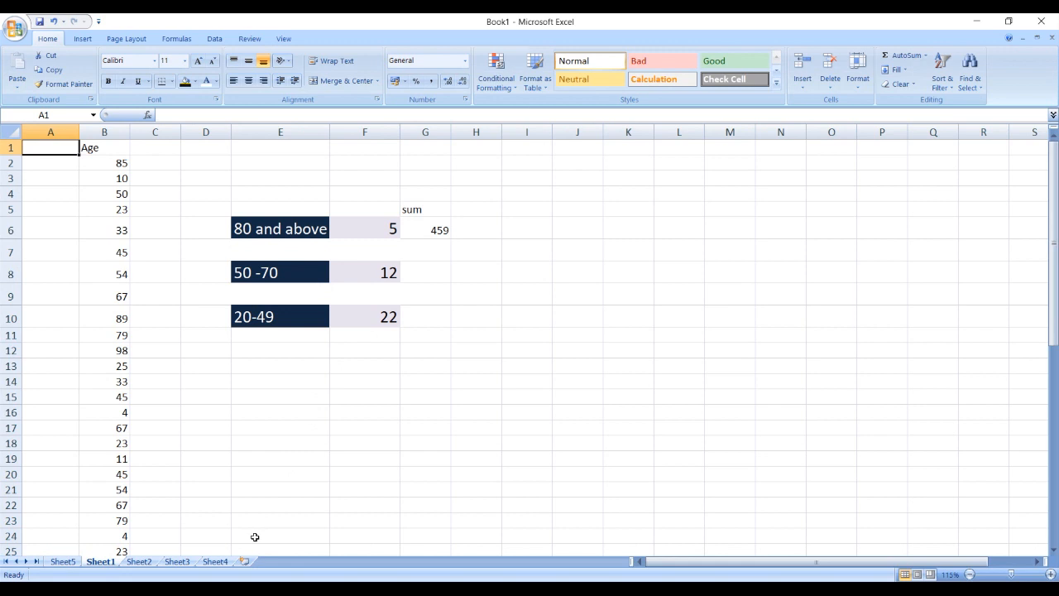
pyautogui.click(217, 561)
pyautogui.click(66, 560)
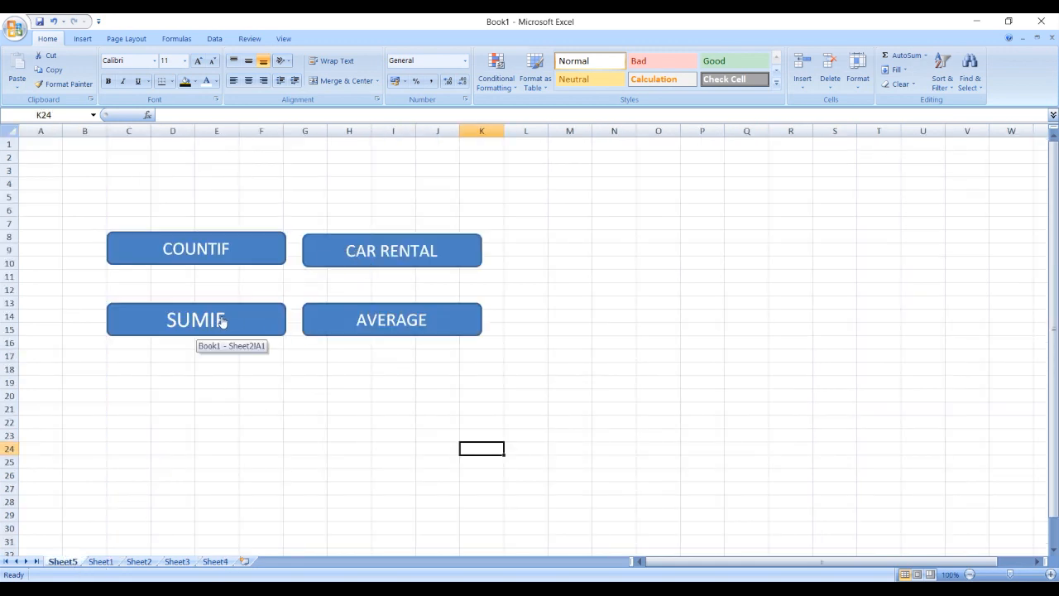
pyautogui.click(237, 309)
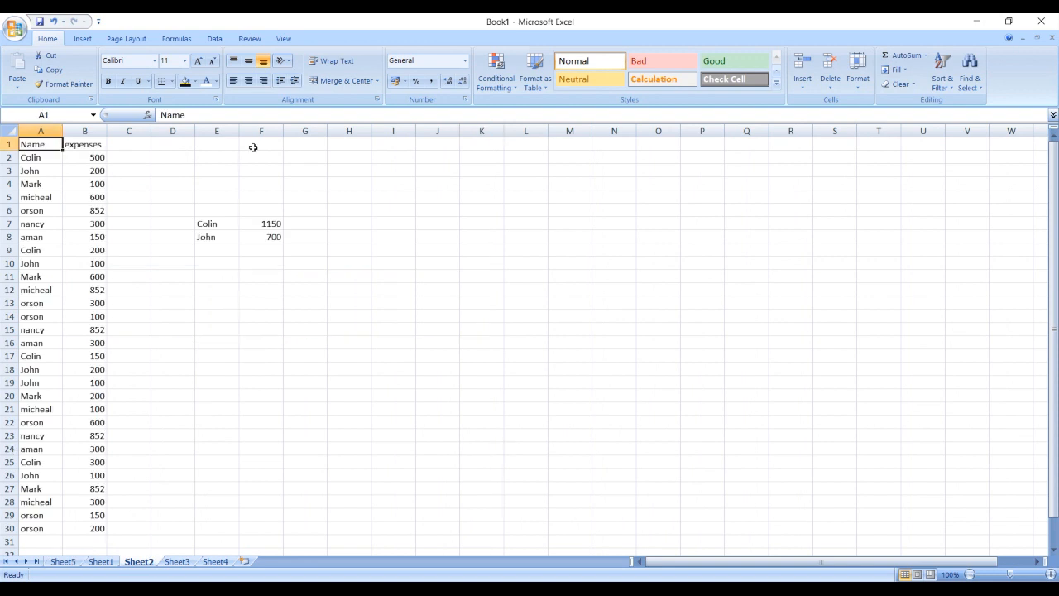
pyautogui.click(63, 561)
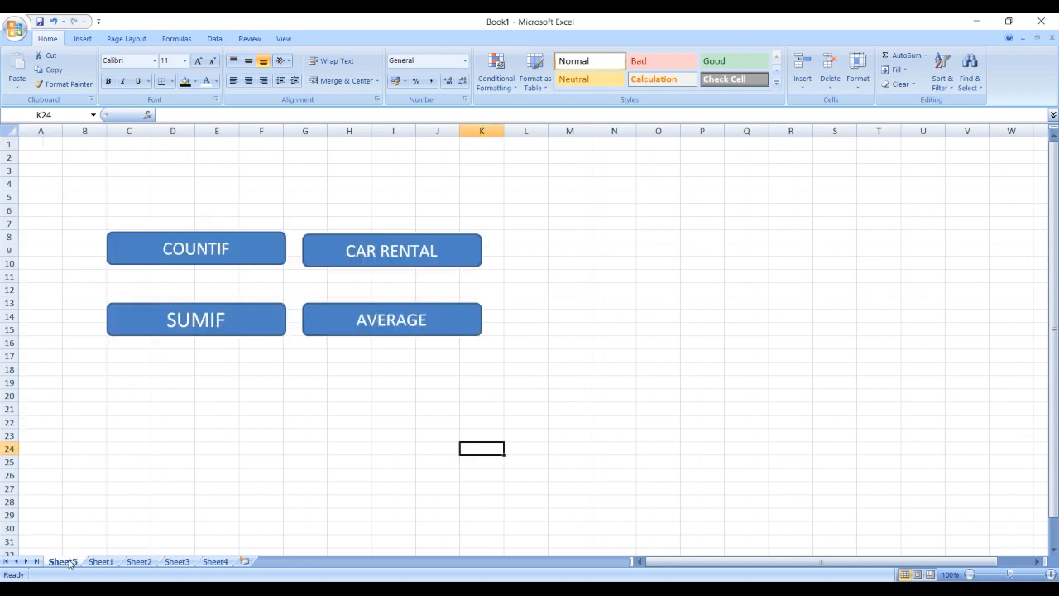